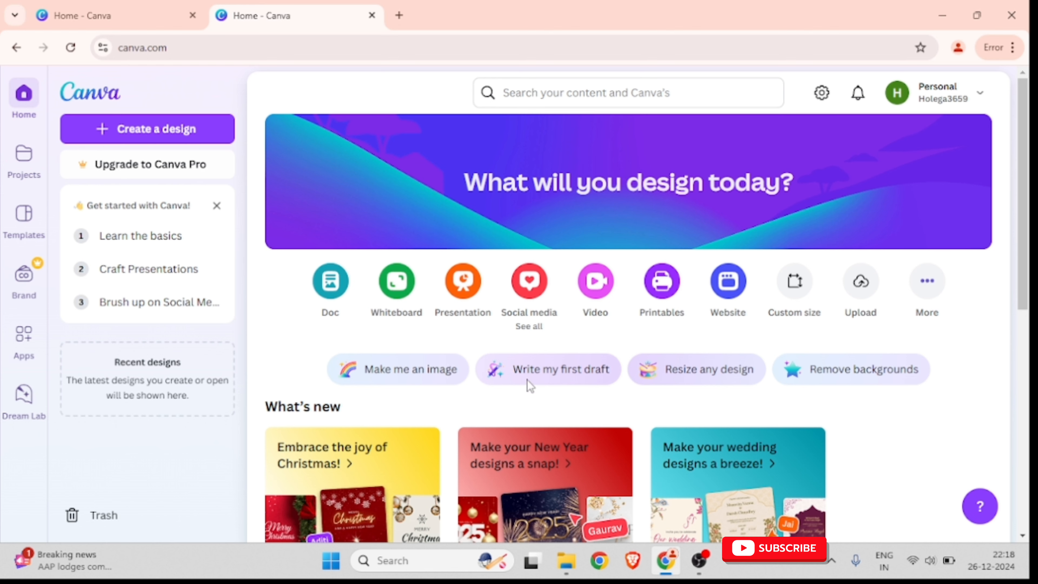
Start a Social media design and browse the popular social media templates
scroll(529, 295, down, 5)
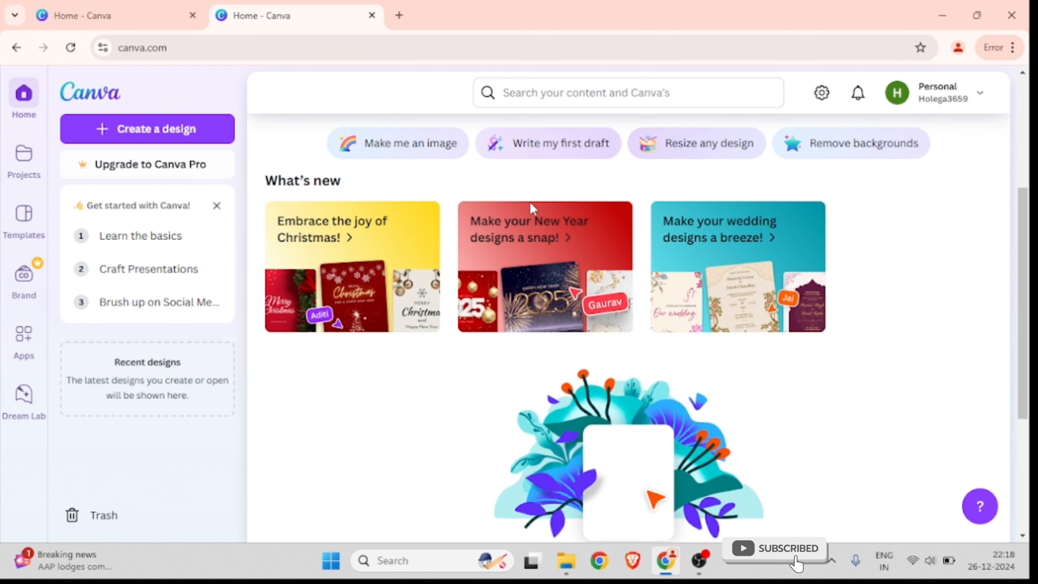
scroll(544, 286, up, 5)
click(531, 282)
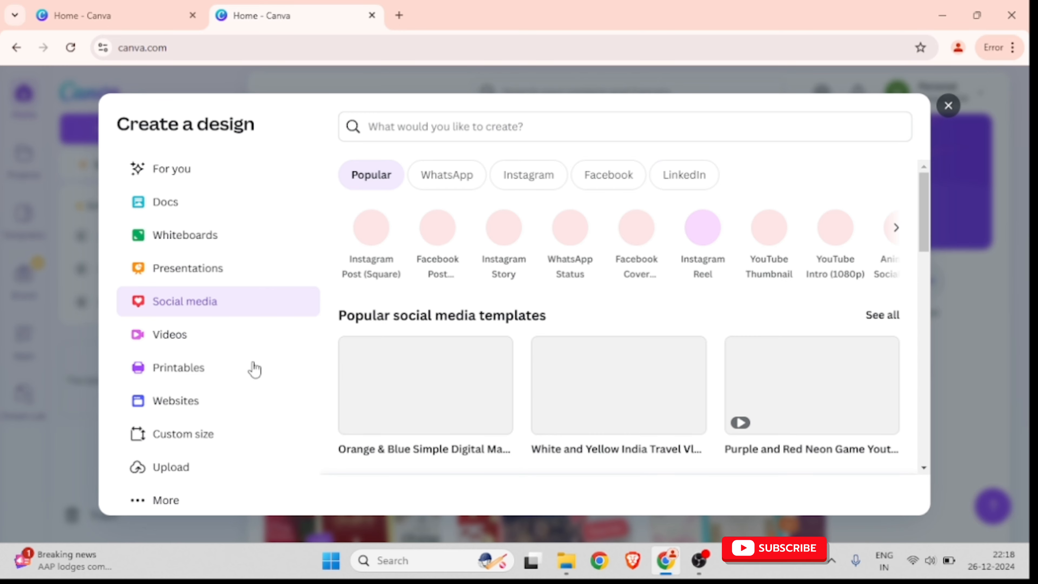
scroll(645, 355, down, 3)
scroll(650, 359, down, 5)
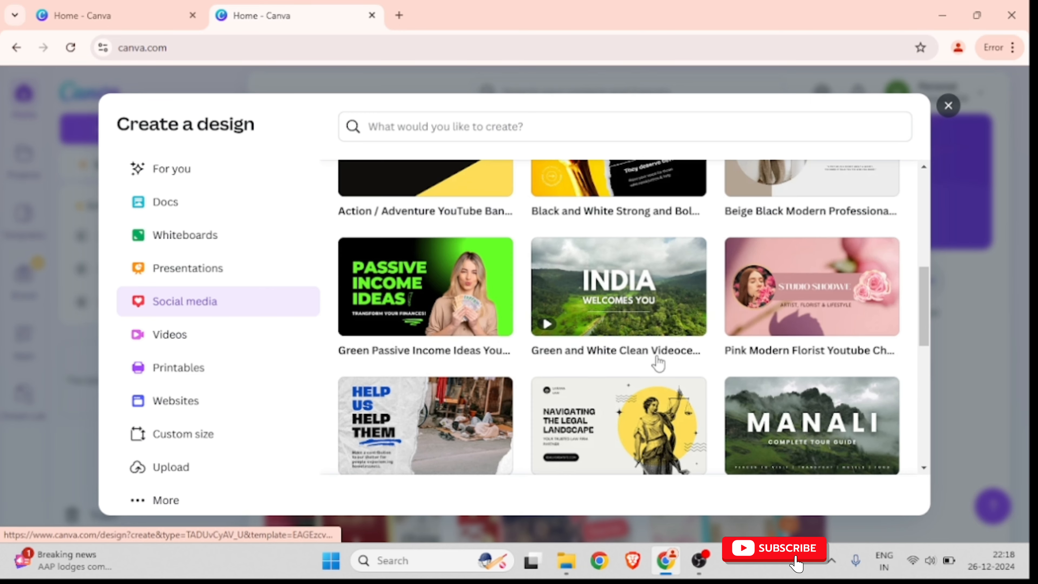
scroll(584, 279, up, 8)
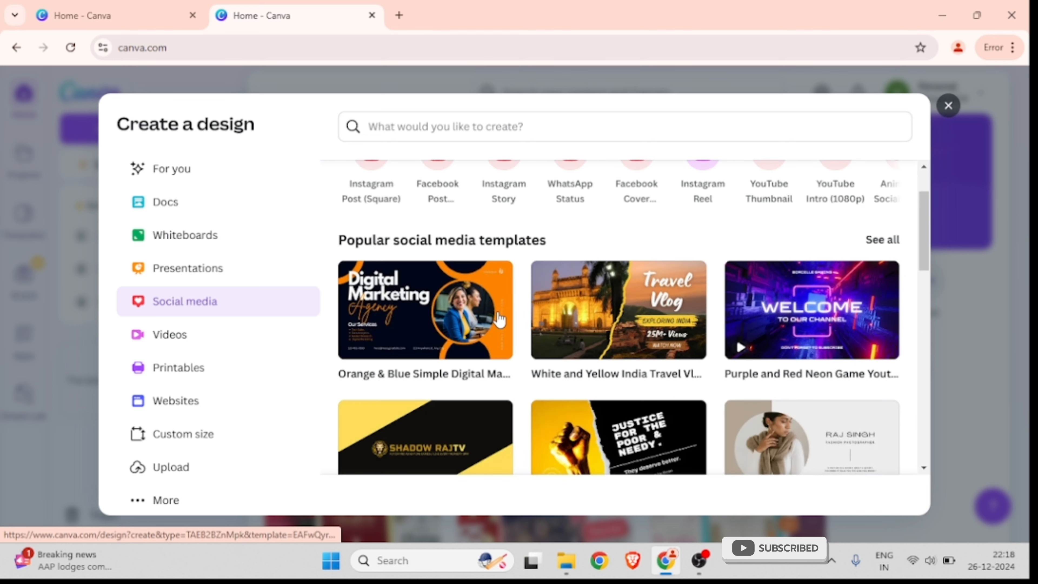
scroll(589, 294, up, 2)
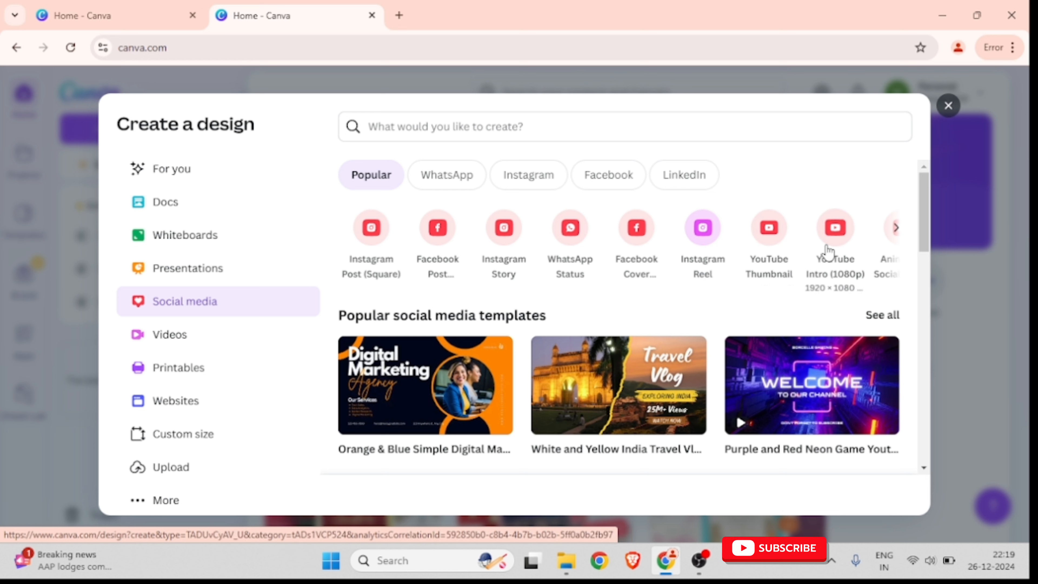
Reveal more formats like YouTube Banner and LinkedIn Background, then browse the template grid
click(897, 232)
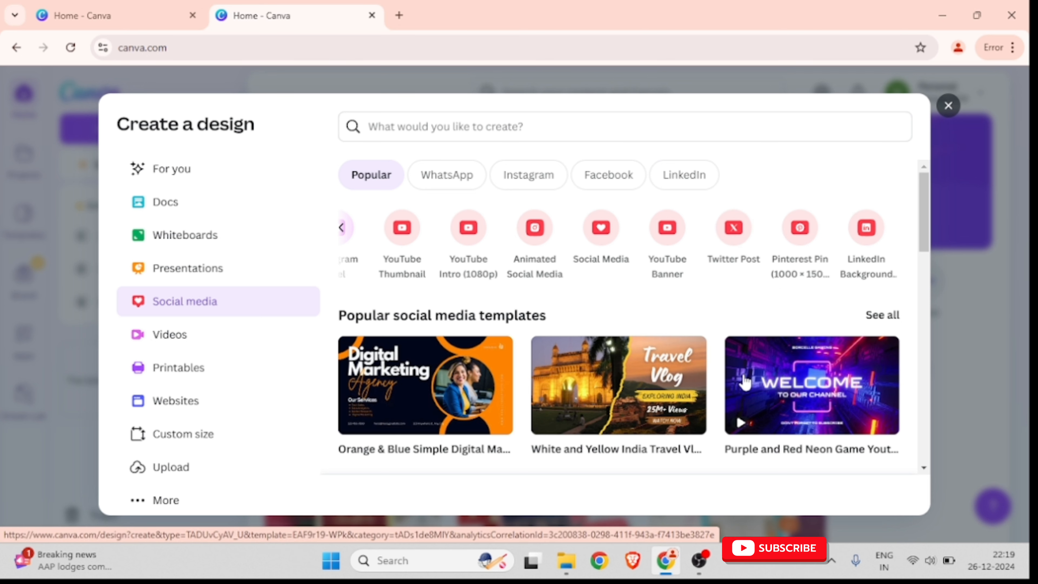
scroll(691, 386, down, 5)
scroll(710, 370, down, 2)
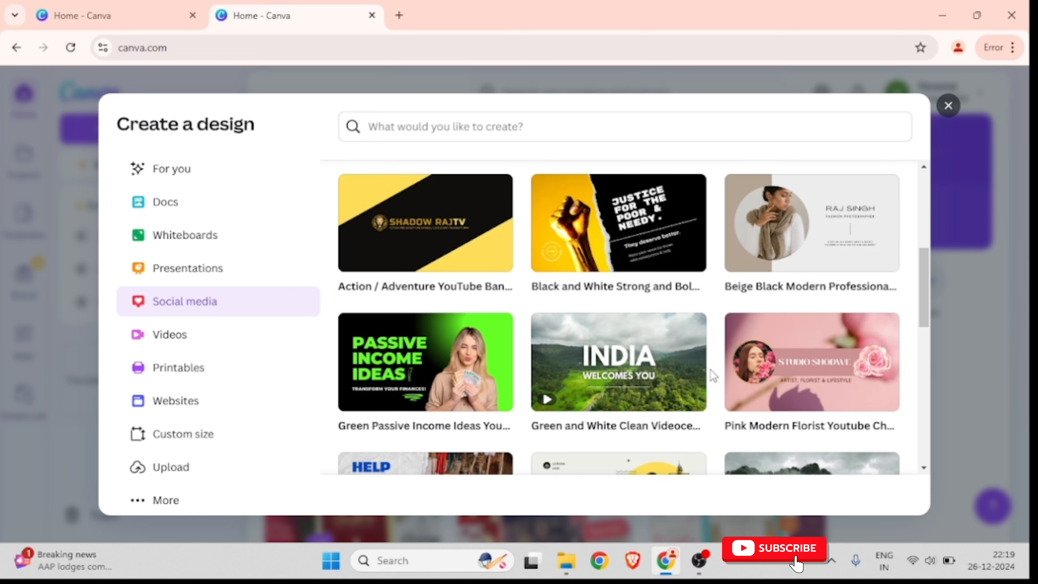
scroll(413, 325, up, 8)
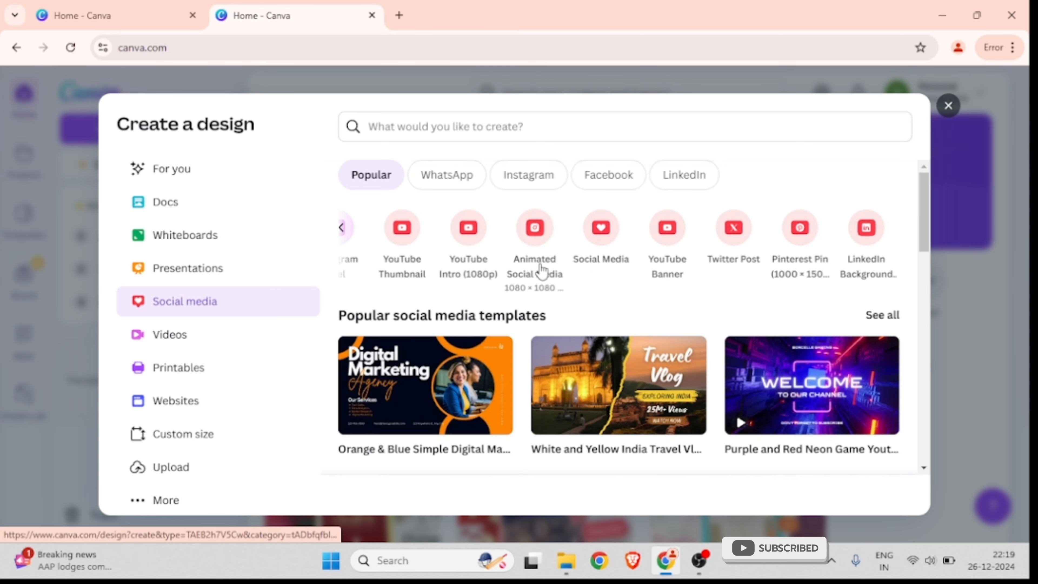
scroll(558, 316, down, 14)
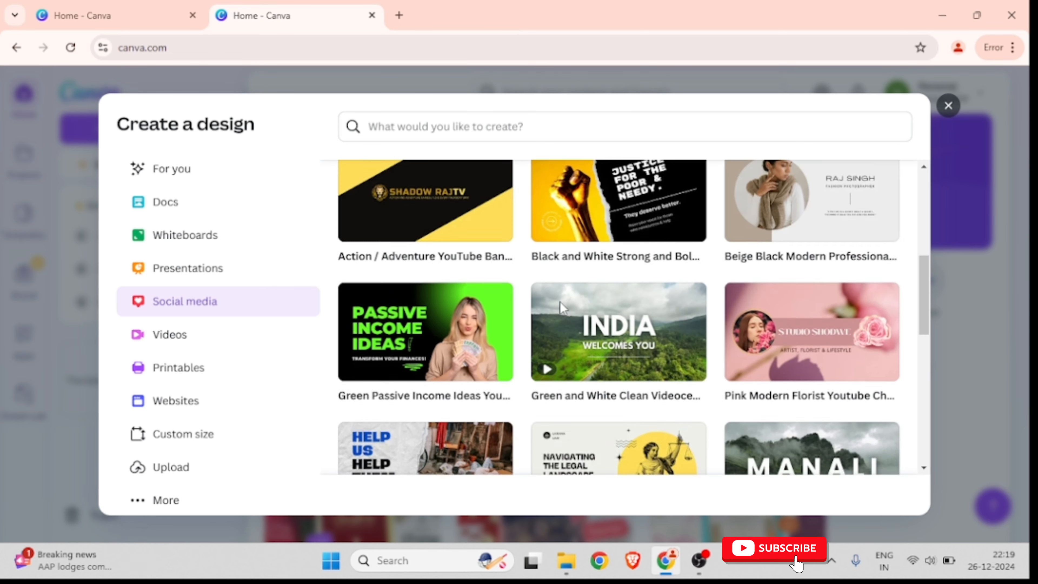
scroll(682, 314, down, 3)
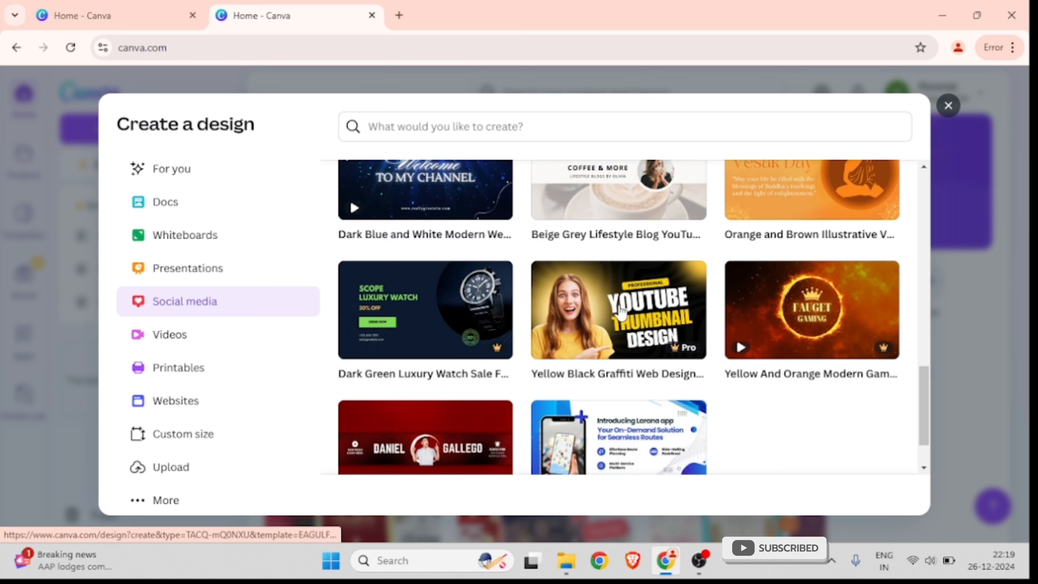
scroll(644, 307, up, 20)
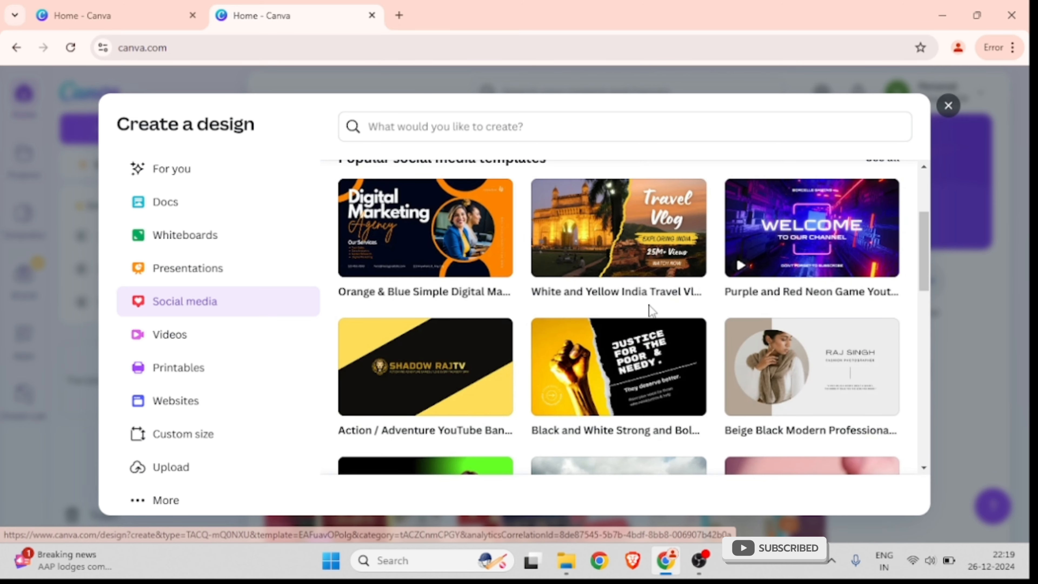
scroll(647, 307, up, 5)
scroll(612, 335, down, 2)
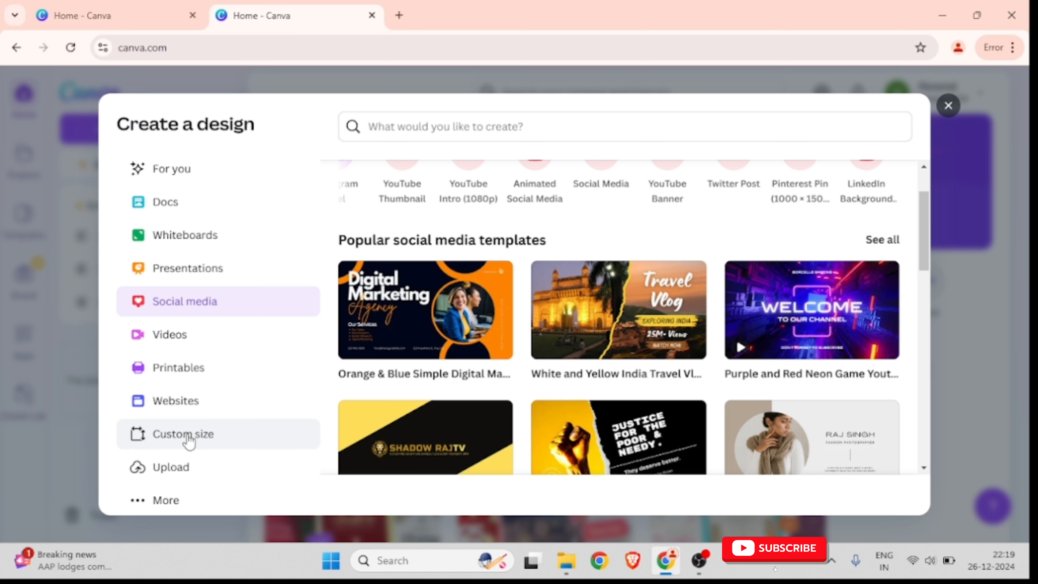
scroll(531, 311, up, 2)
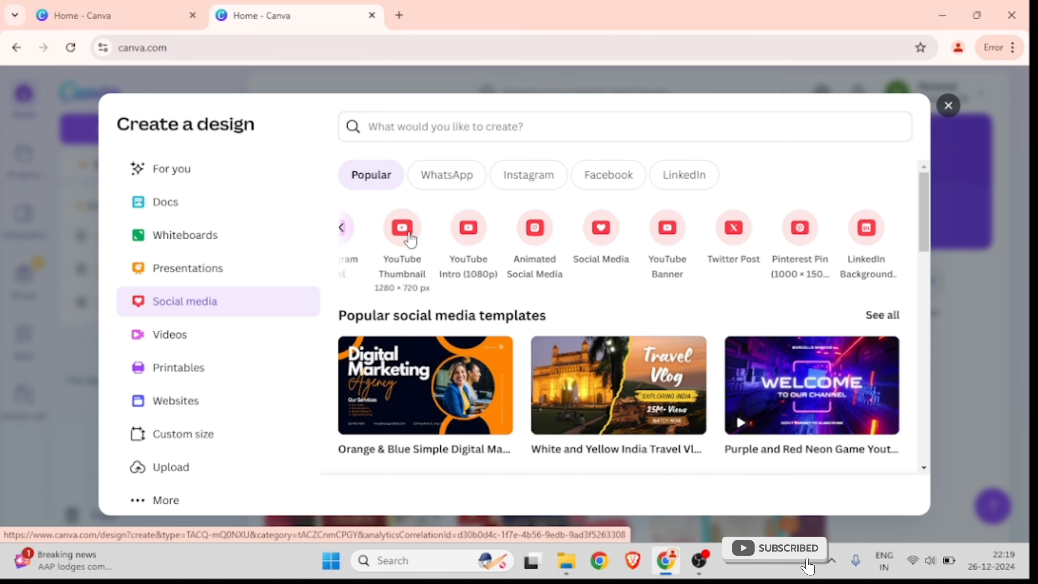
Create a custom-size design of 1920 × 1080 px, keeping pixels as the unit
click(205, 442)
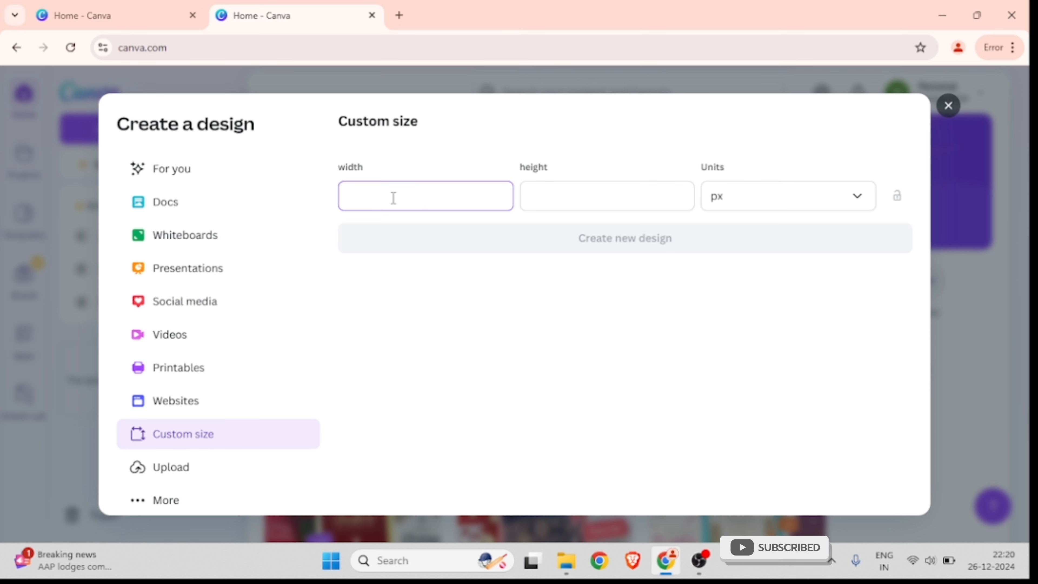
text(1920)
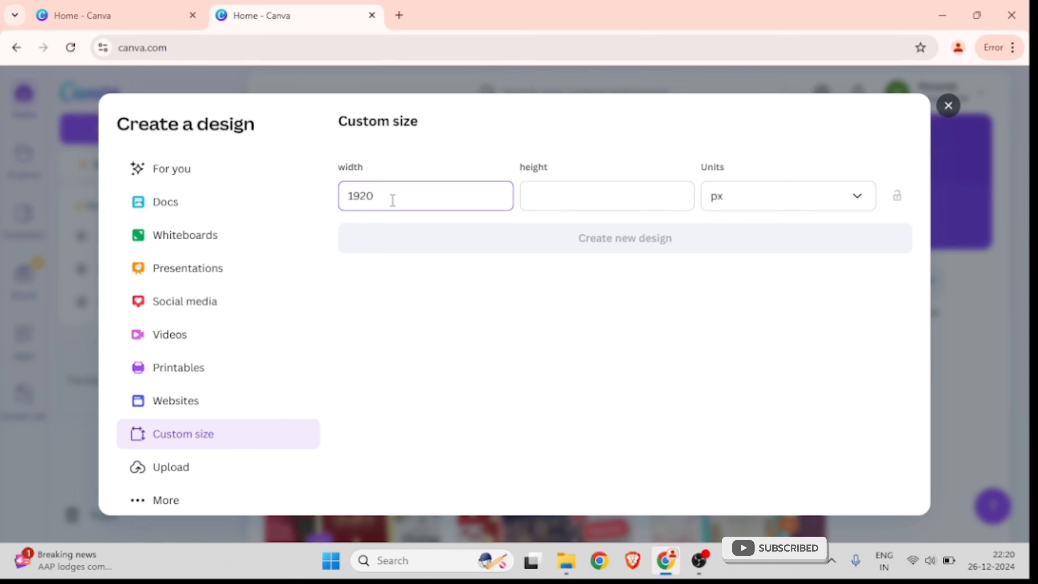
click(544, 193)
text(10)
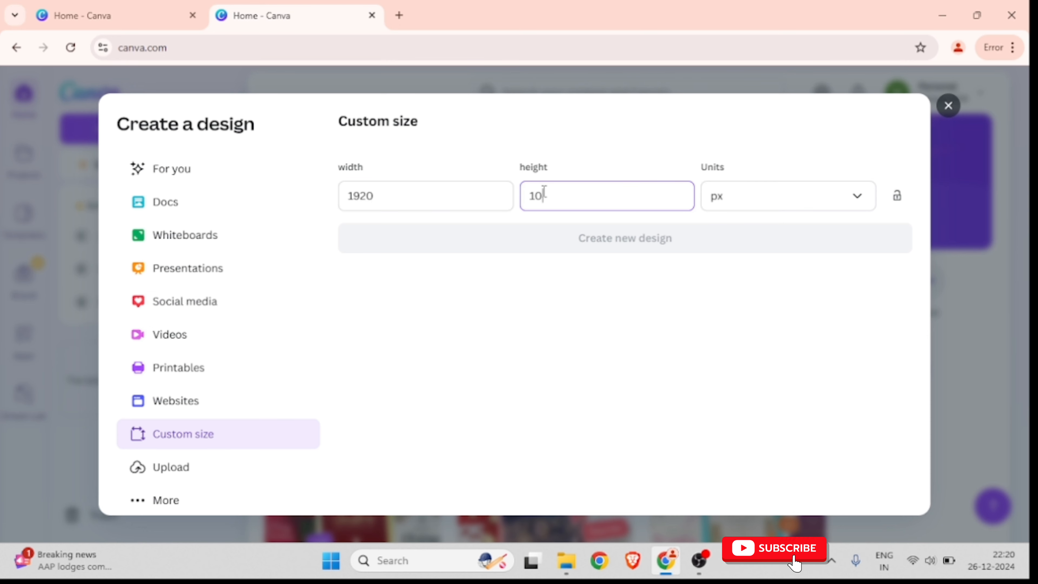
text(80)
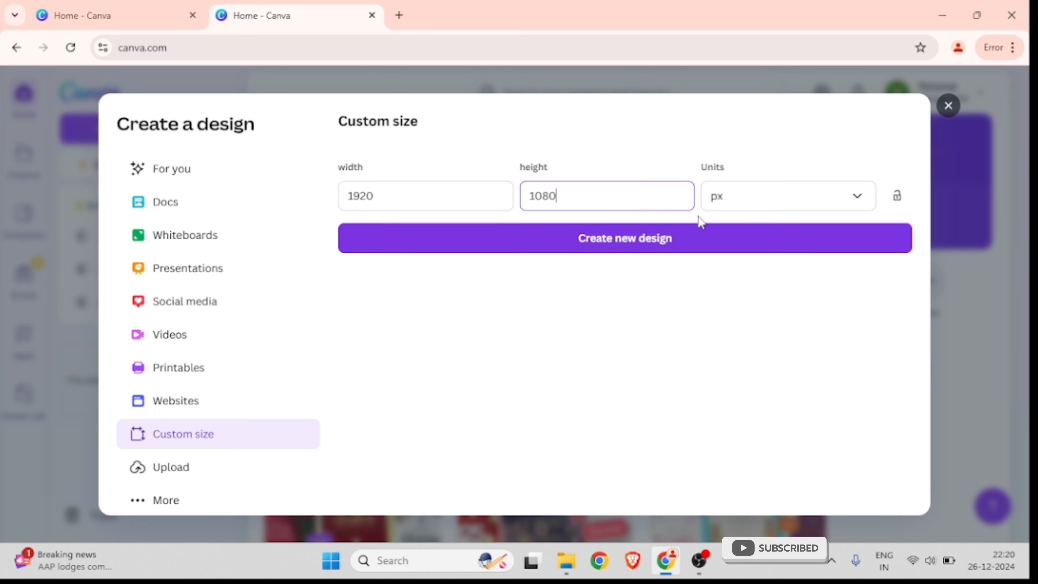
click(772, 204)
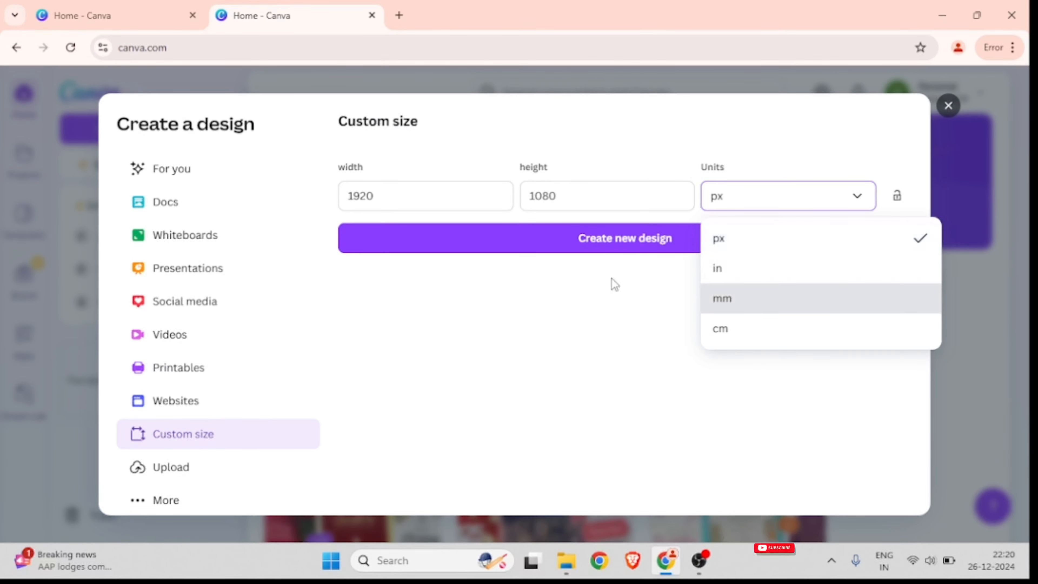
click(737, 241)
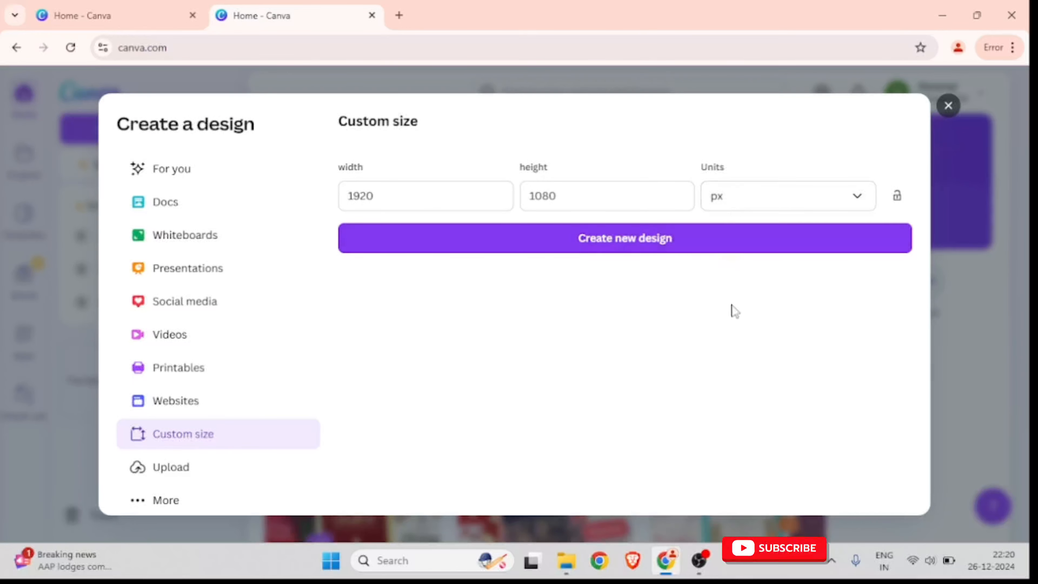
click(665, 241)
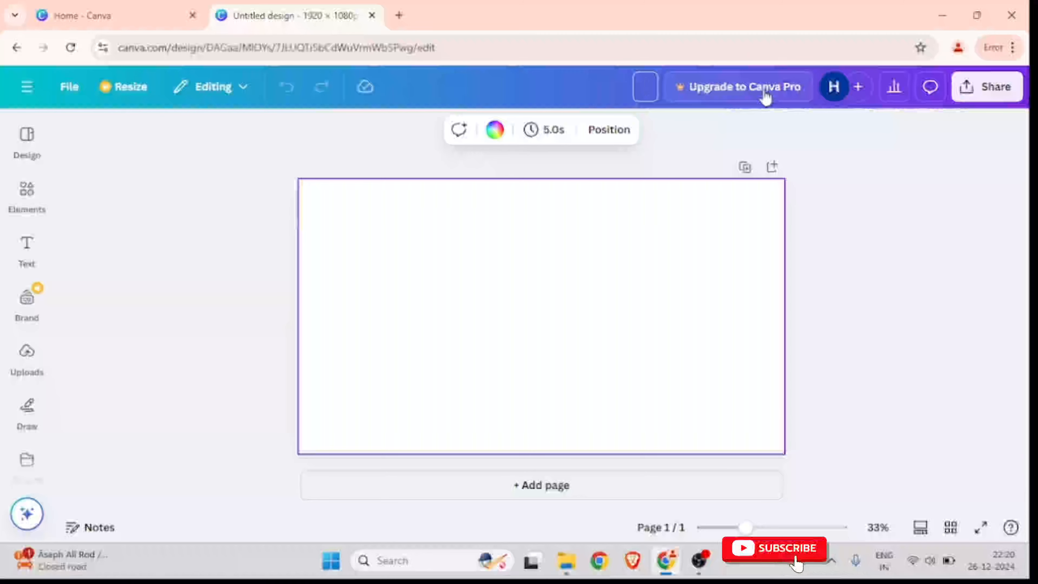
Title the new design 'Demo'
text(Demo)
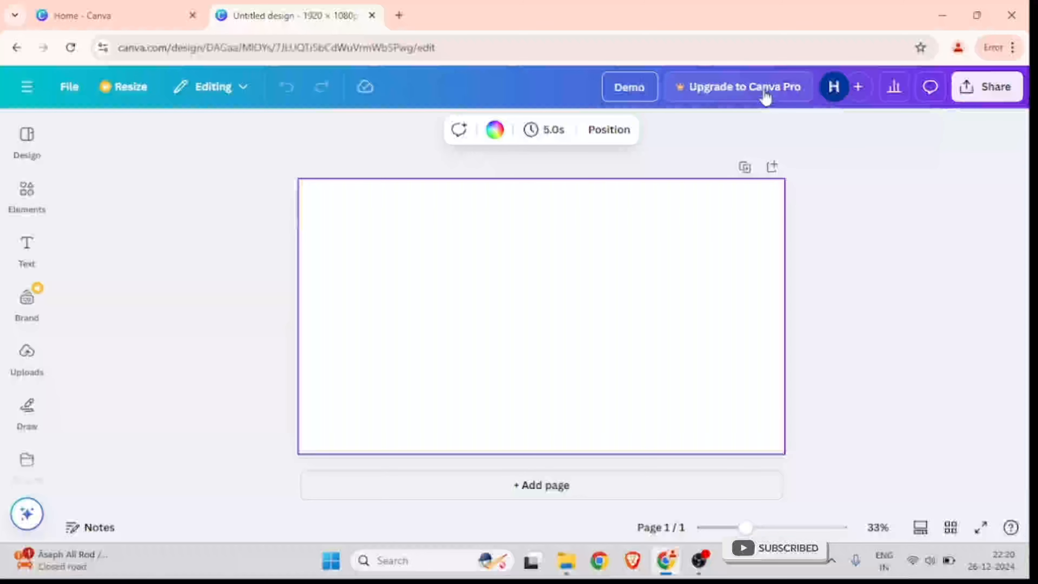
click(493, 272)
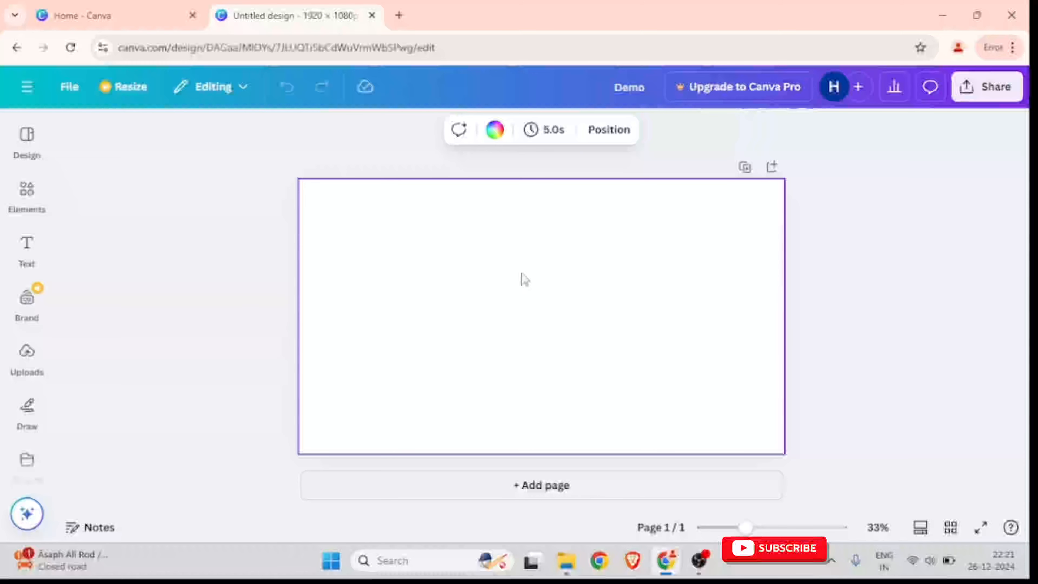
Try grey, red, green and several gradient backgrounds, then settle on solid black
click(494, 137)
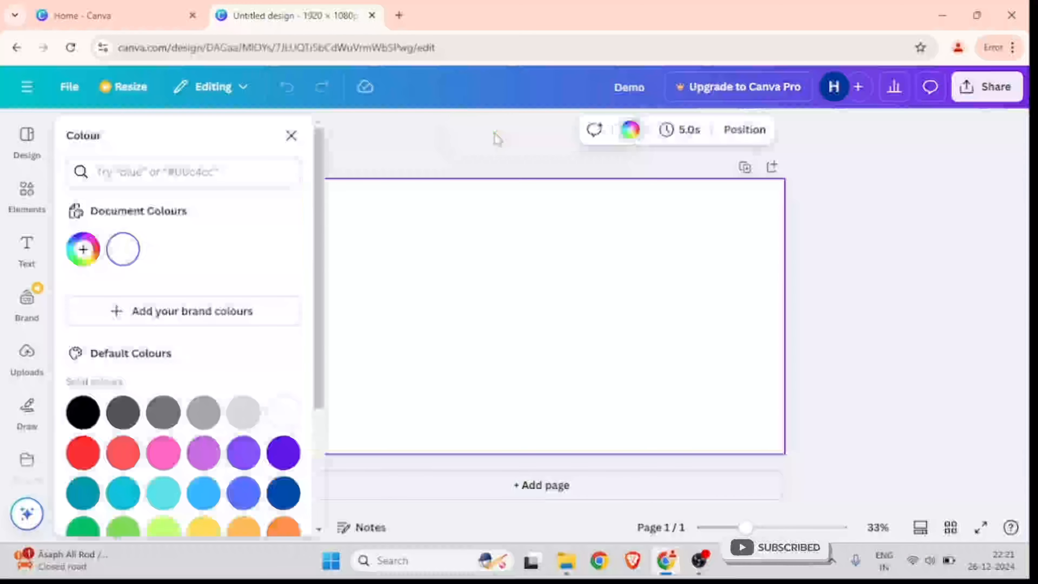
scroll(141, 396, down, 4)
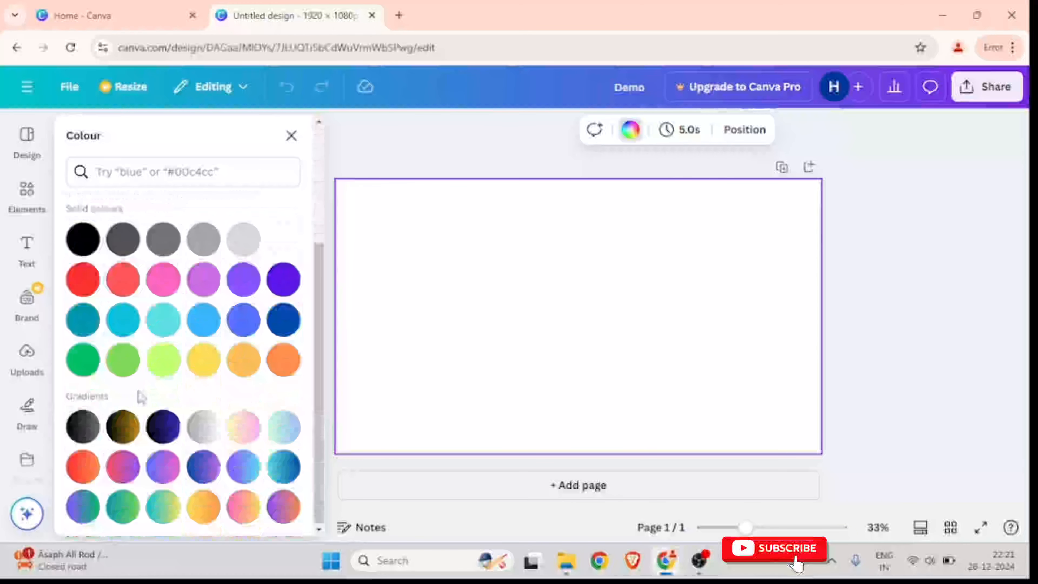
click(83, 239)
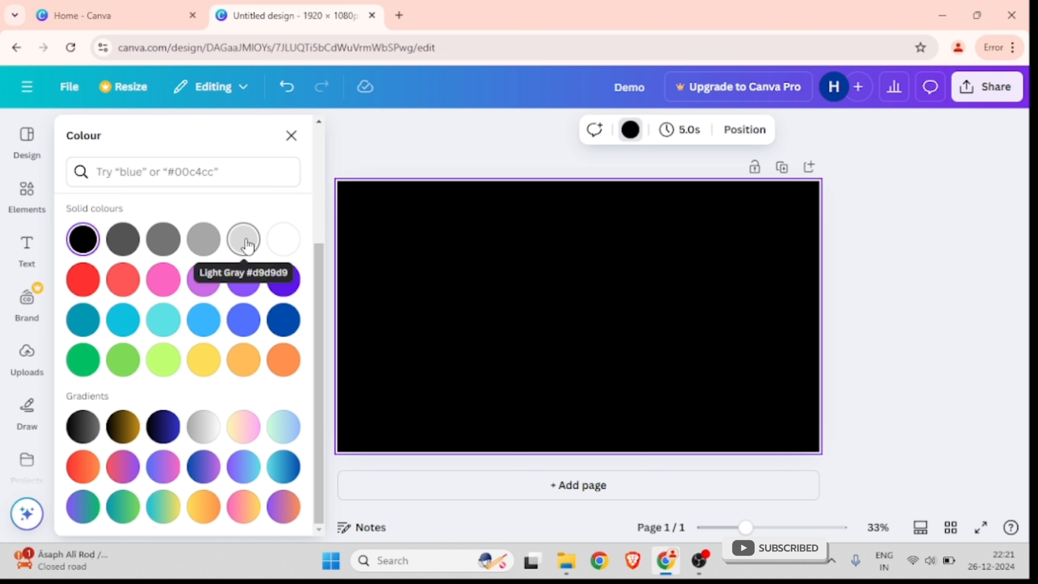
click(246, 241)
click(83, 279)
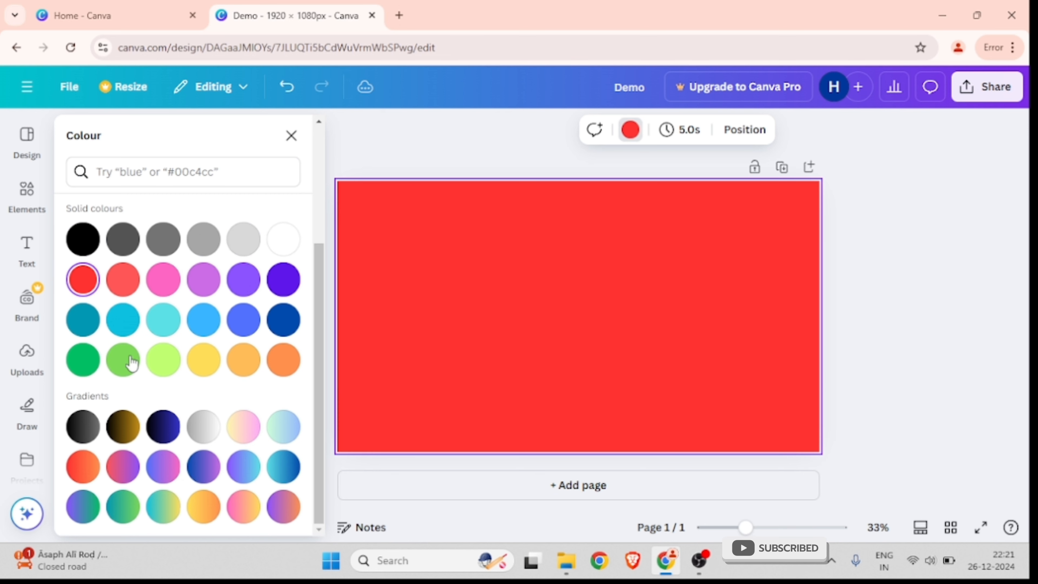
click(83, 360)
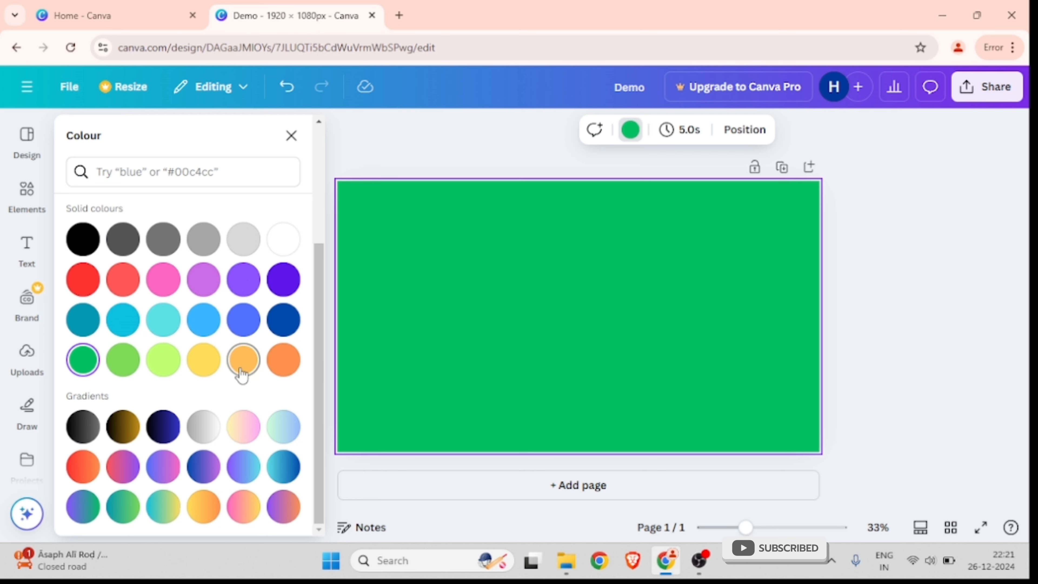
click(123, 426)
click(163, 427)
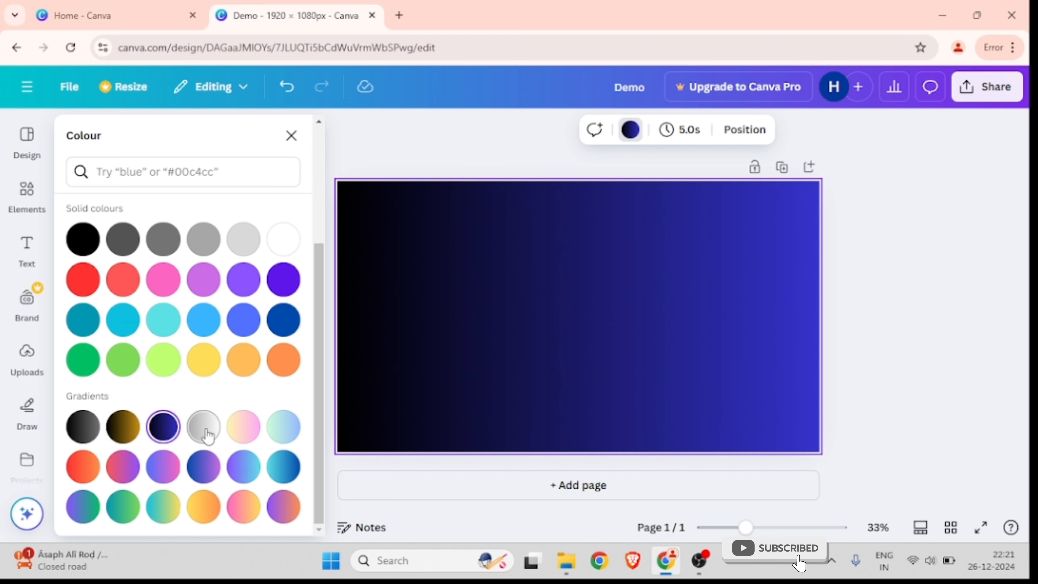
click(203, 427)
click(243, 439)
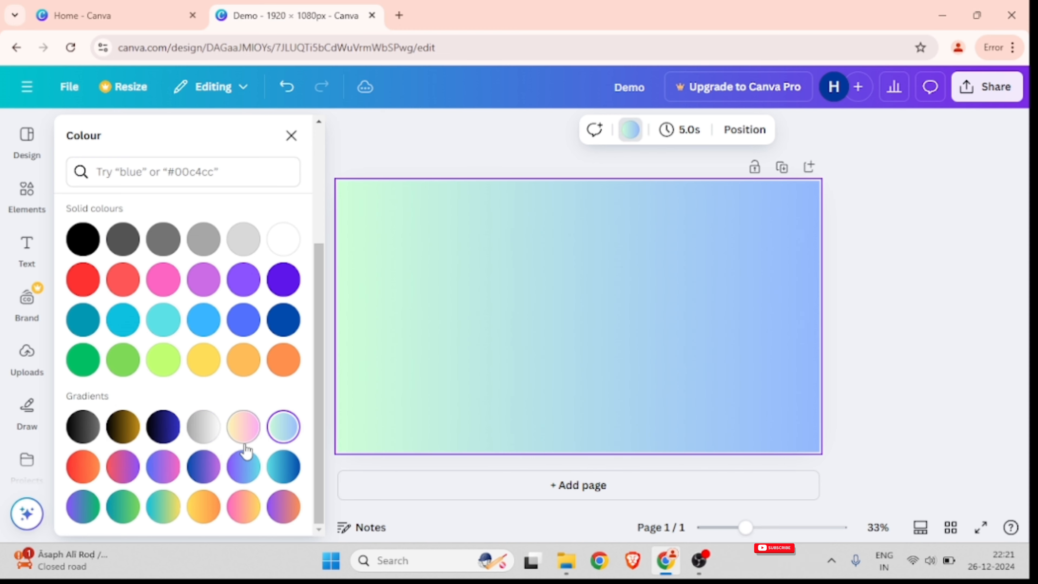
click(89, 242)
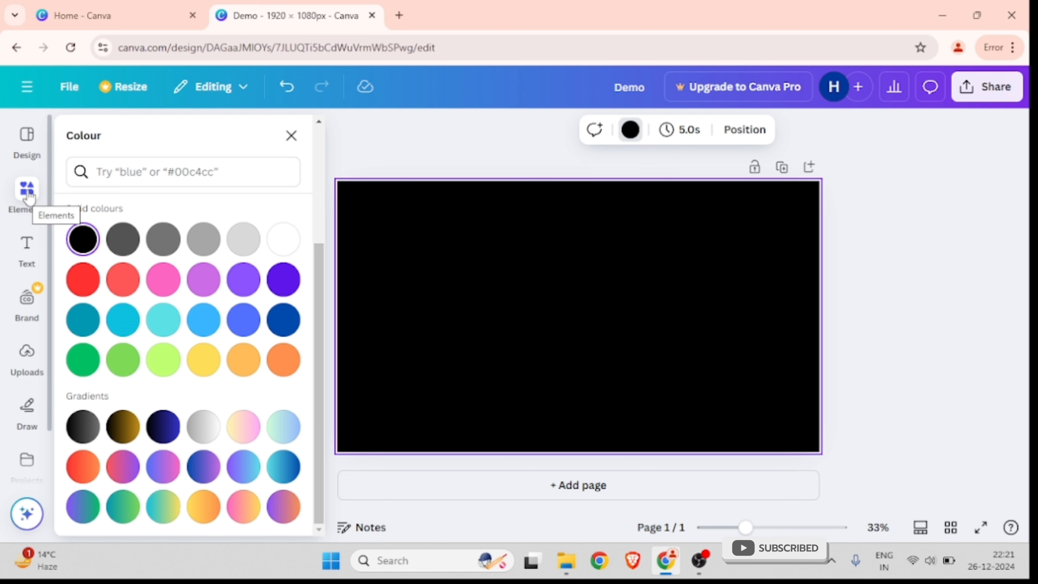
Open the Design templates panel, dismiss the Add Text tip and browse Christmas templates
click(26, 141)
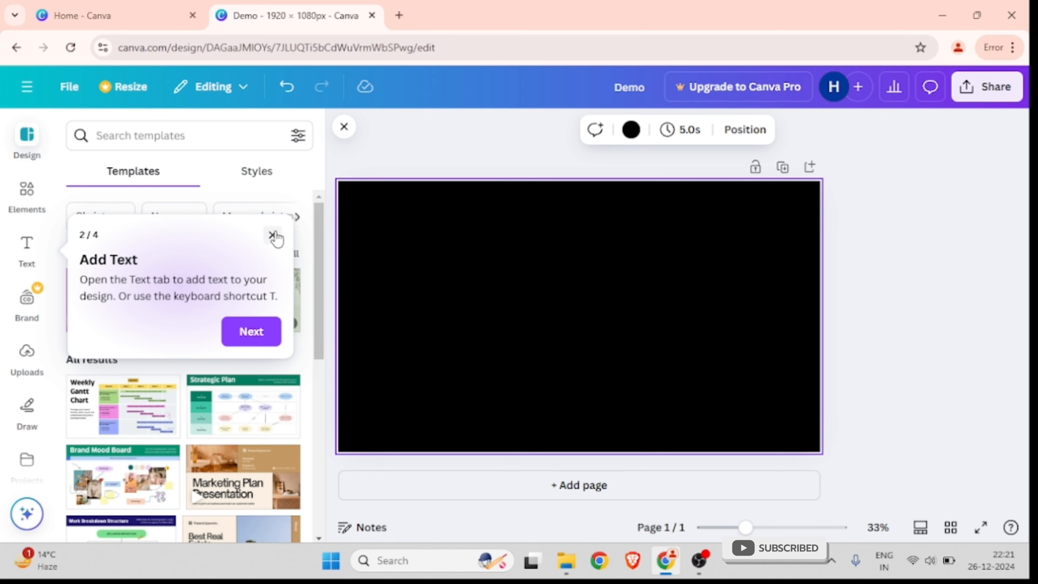
click(273, 234)
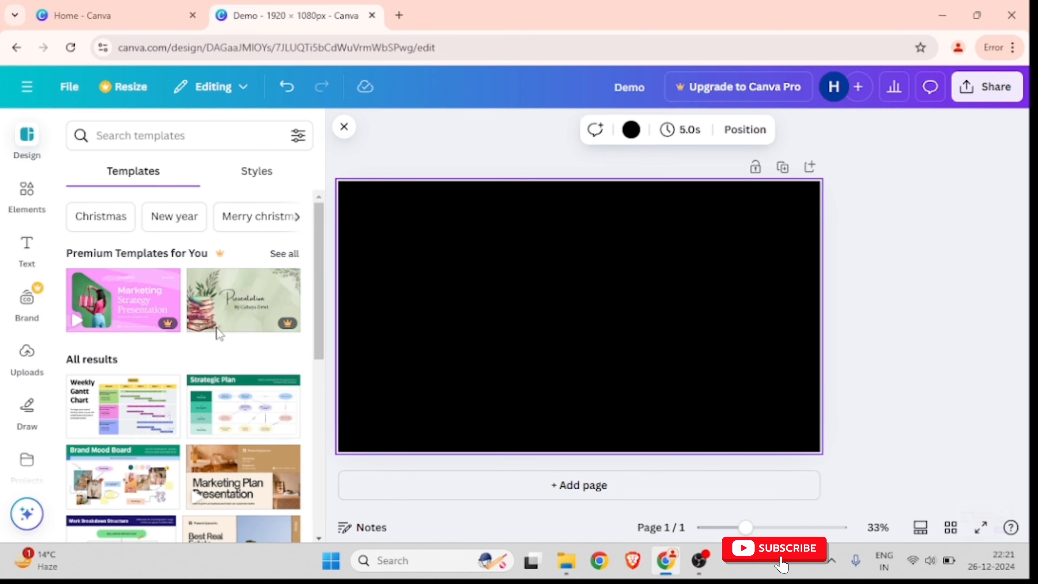
scroll(203, 360, down, 8)
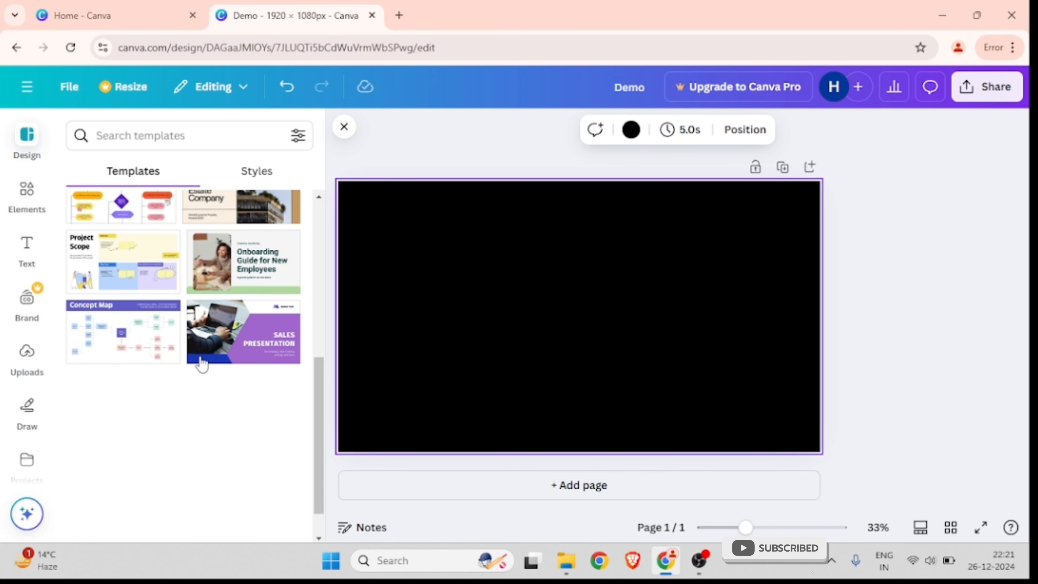
scroll(217, 354, up, 5)
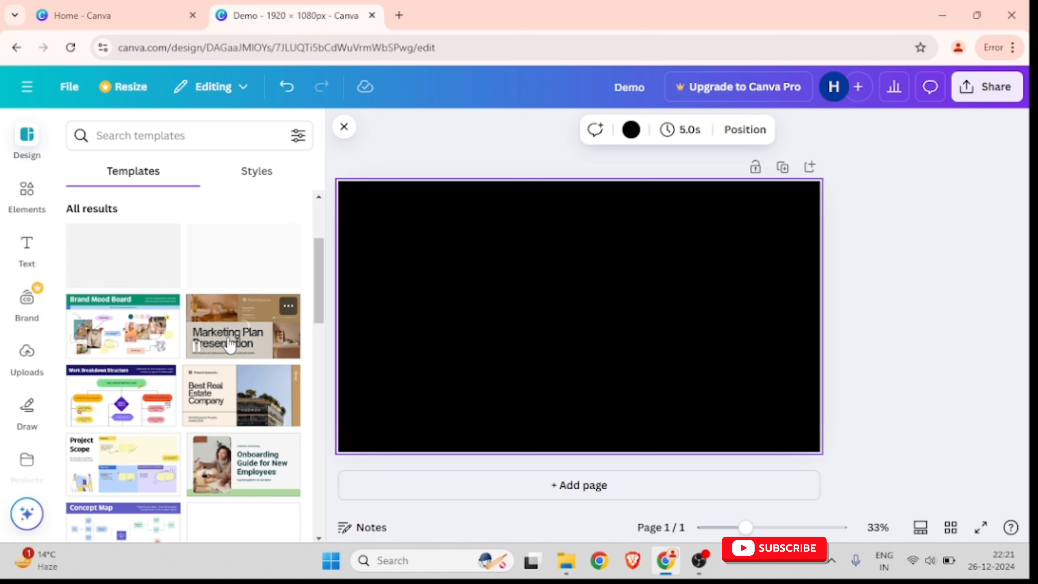
scroll(120, 229, up, 3)
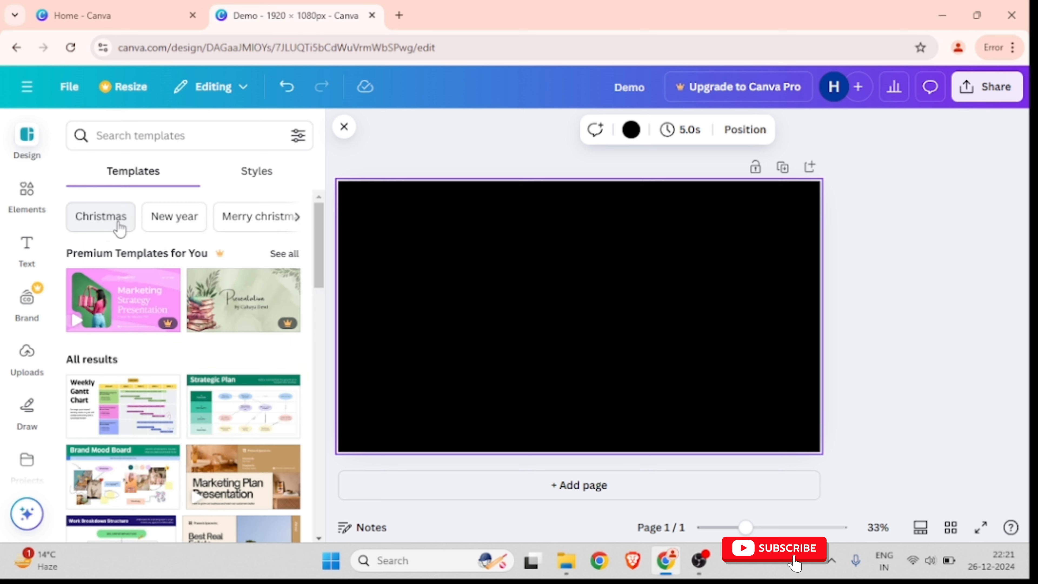
click(100, 223)
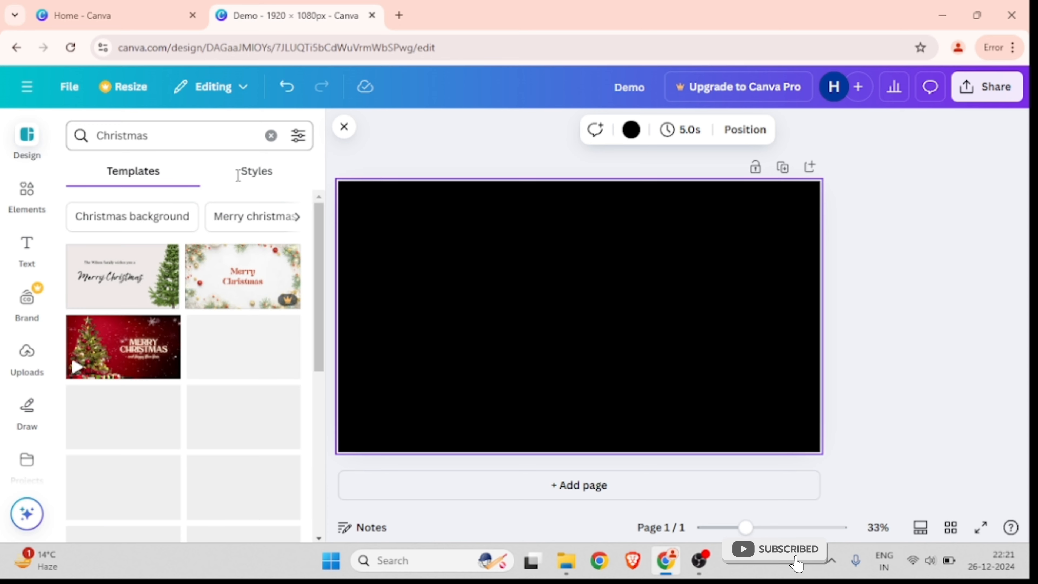
scroll(198, 377, down, 2)
scroll(198, 377, down, 2)
scroll(181, 309, up, 3)
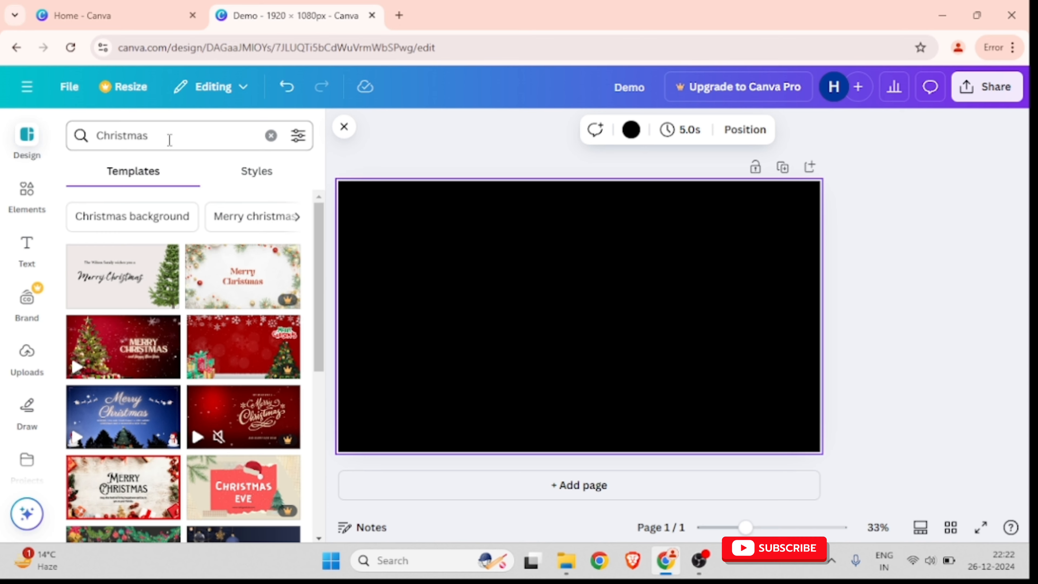
Search the templates for 'stock market' and scroll through the results
click(161, 137)
key(BackSpace)
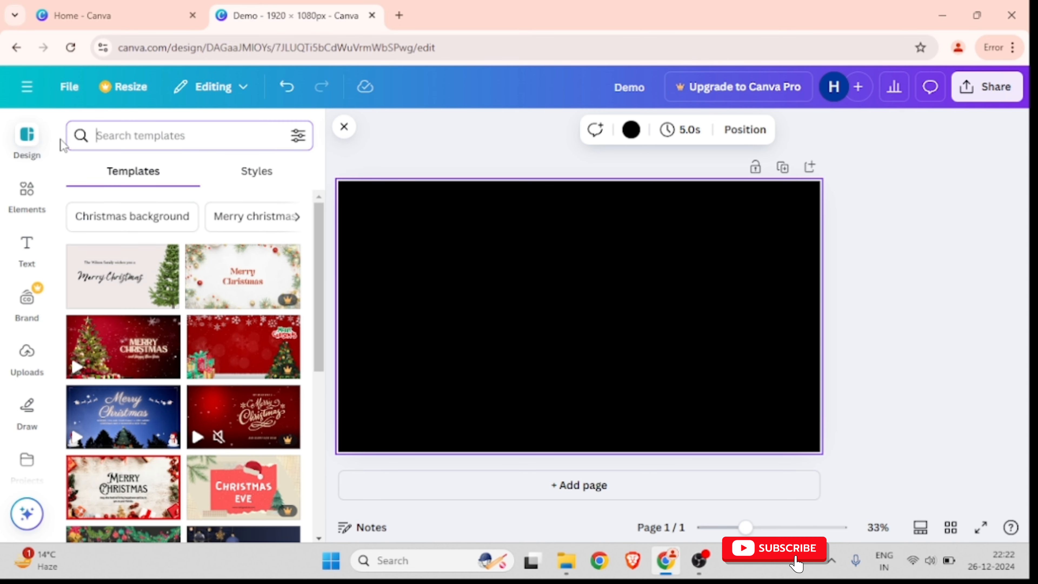
text(stck)
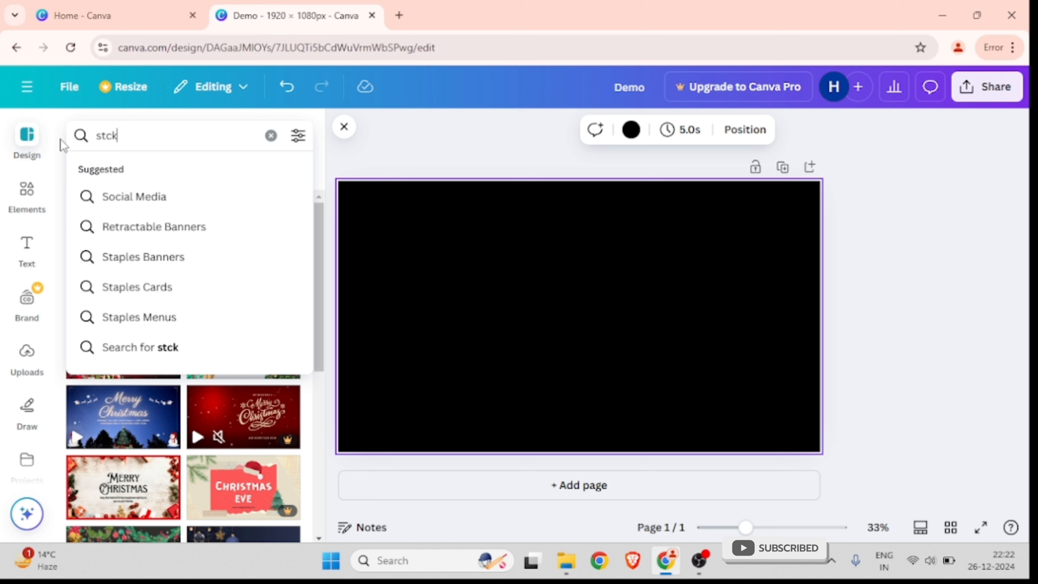
key(BackSpace)
key(BackSpace)
text(oc)
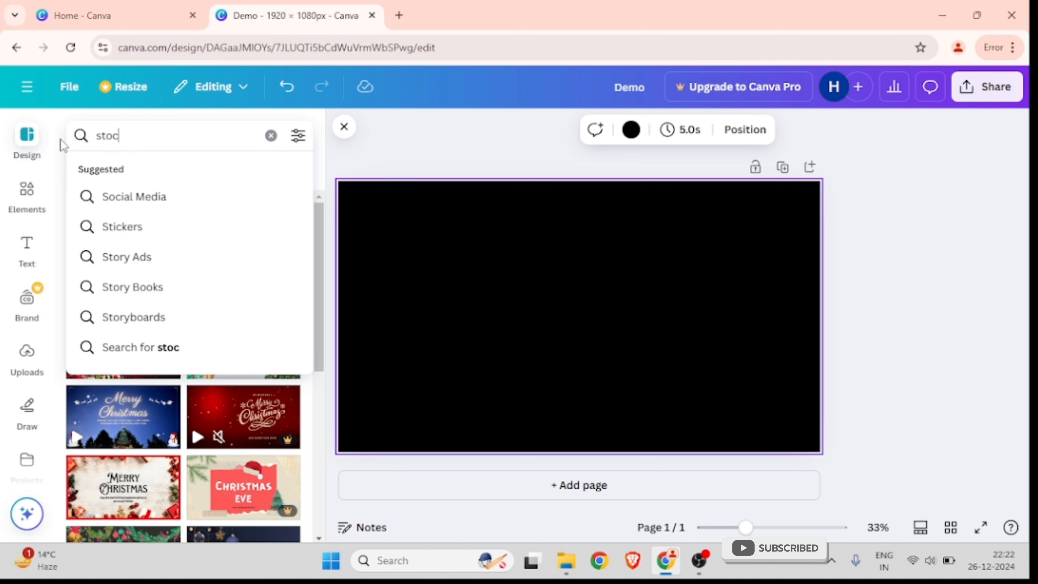
text(m)
key(BackSpace)
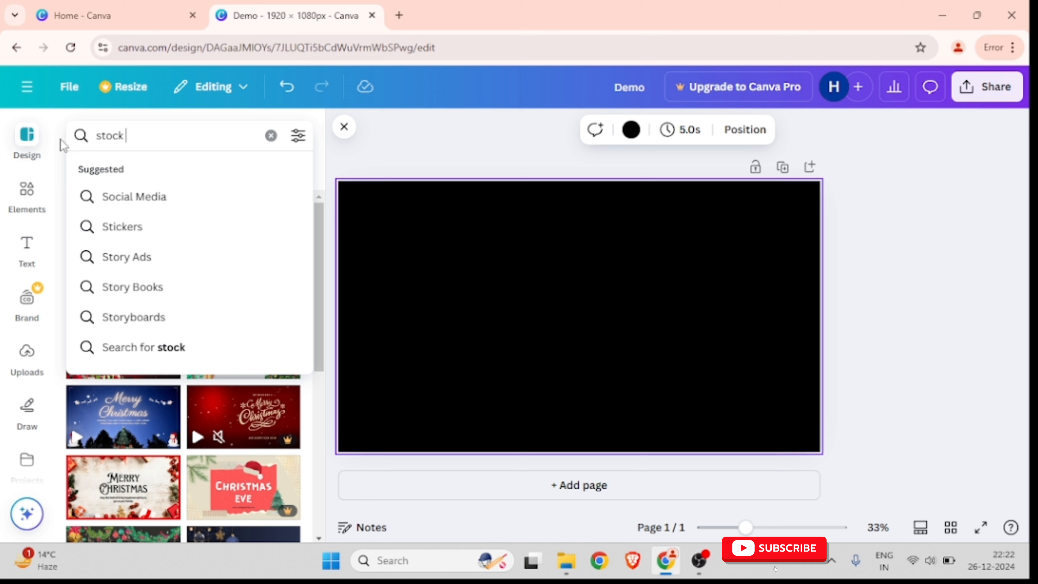
text(k market)
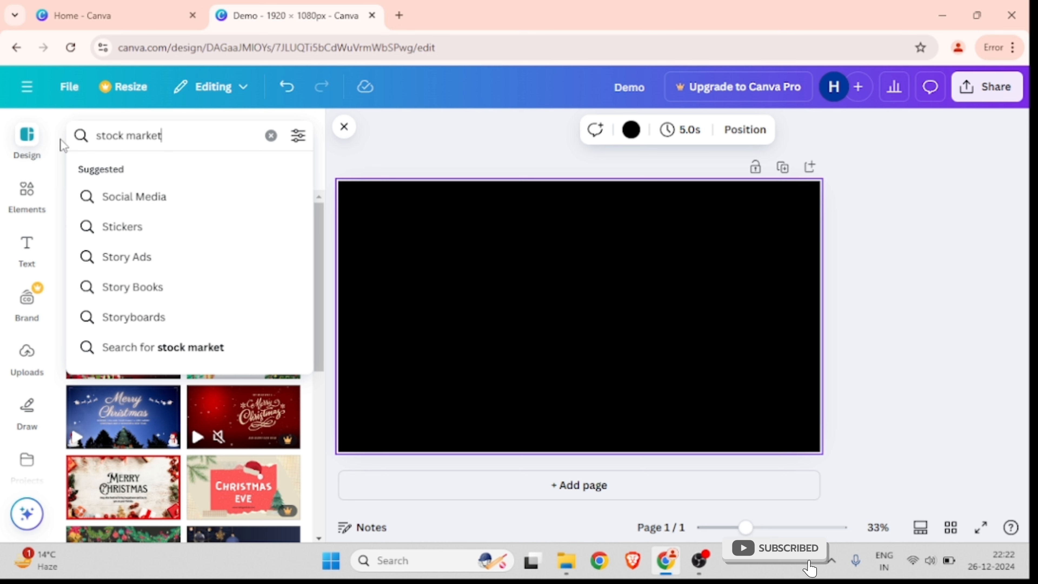
key(Return)
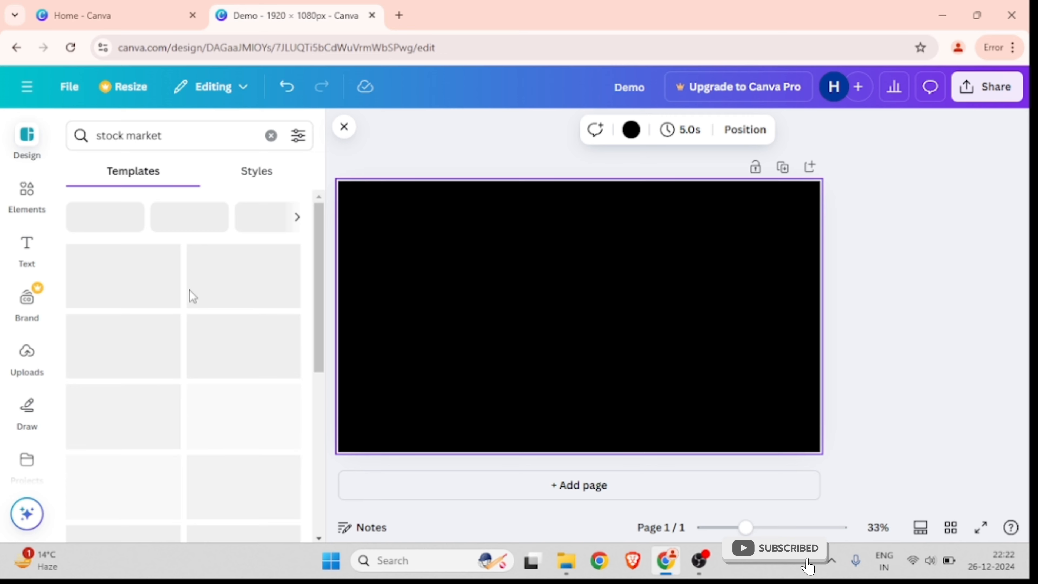
scroll(220, 355, down, 5)
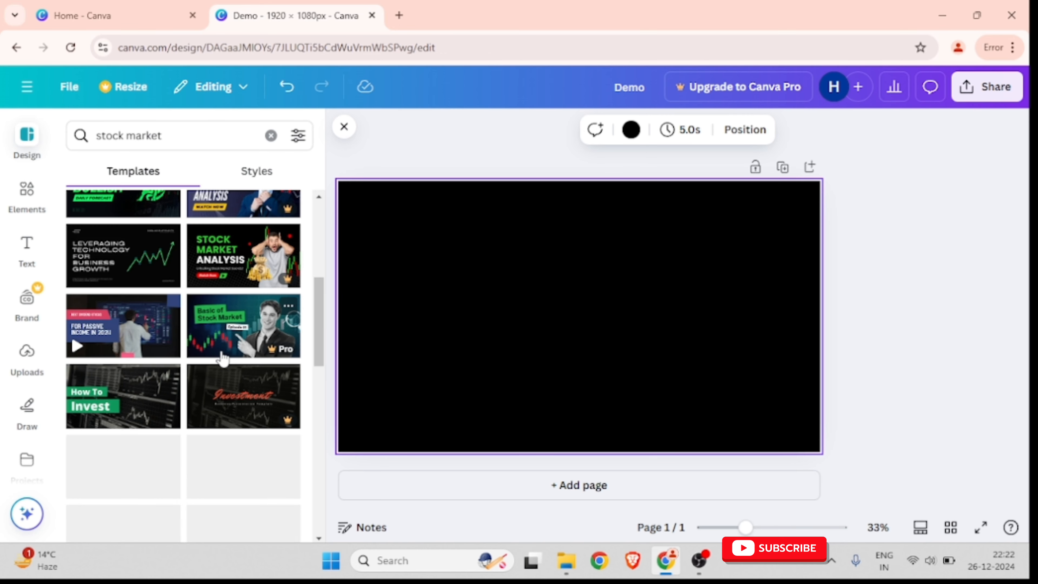
scroll(222, 359, up, 5)
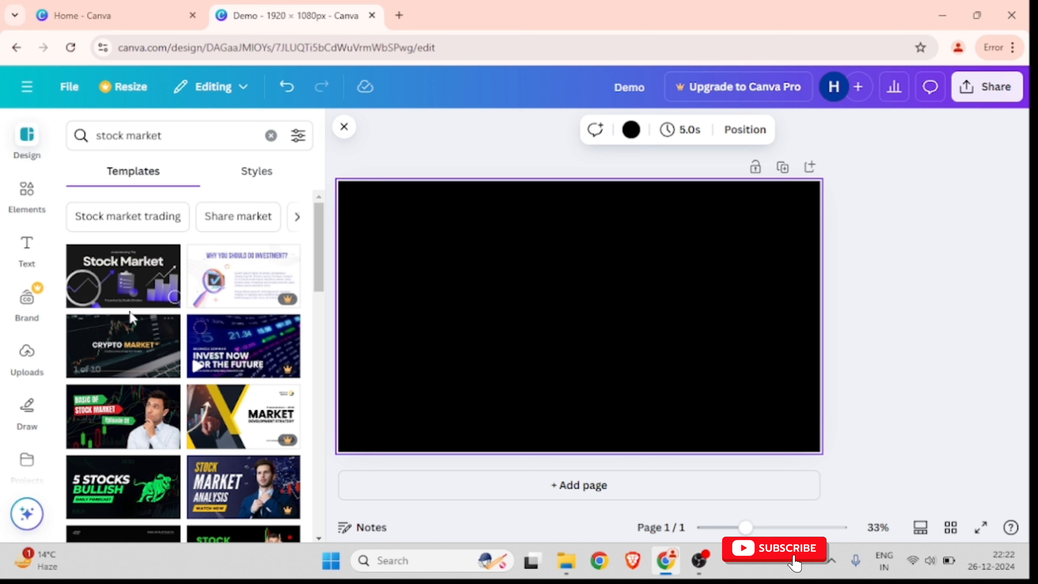
scroll(141, 371, down, 1)
scroll(141, 372, down, 3)
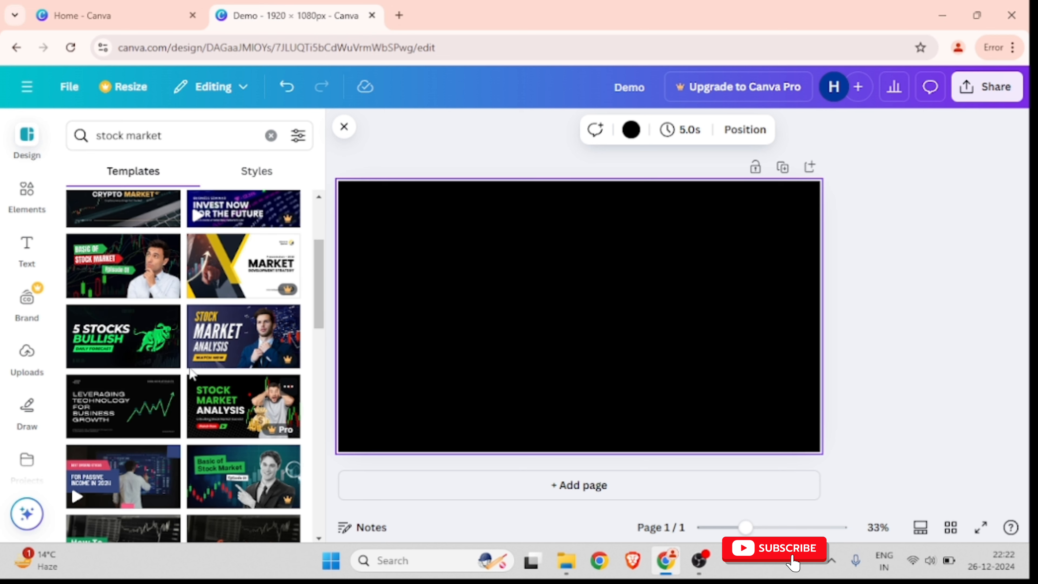
scroll(175, 382, up, 4)
scroll(141, 368, down, 2)
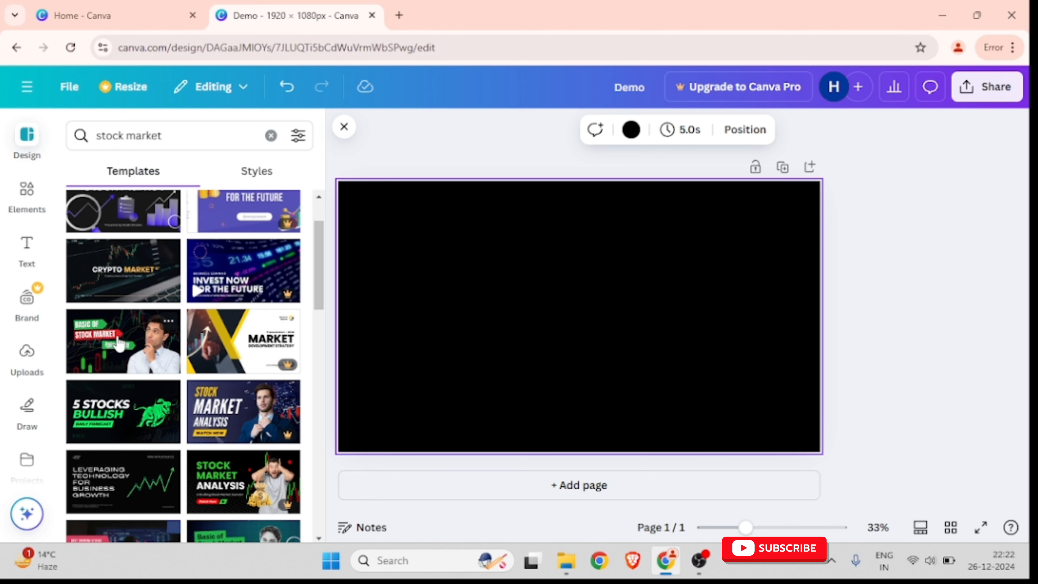
Apply the Basic of Stock Market template and enlarge the man's photo toward the bottom-right
click(118, 344)
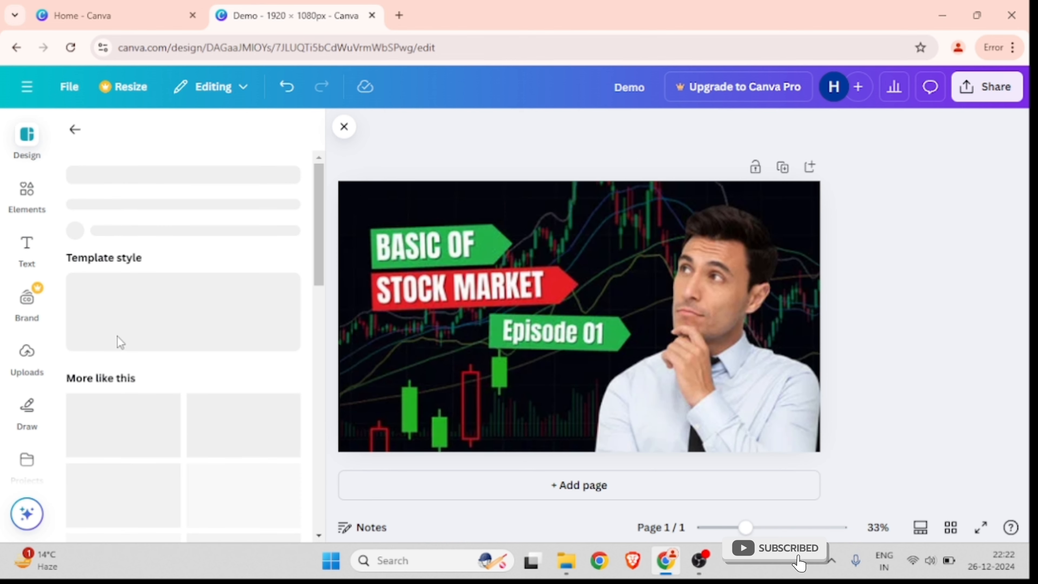
click(118, 343)
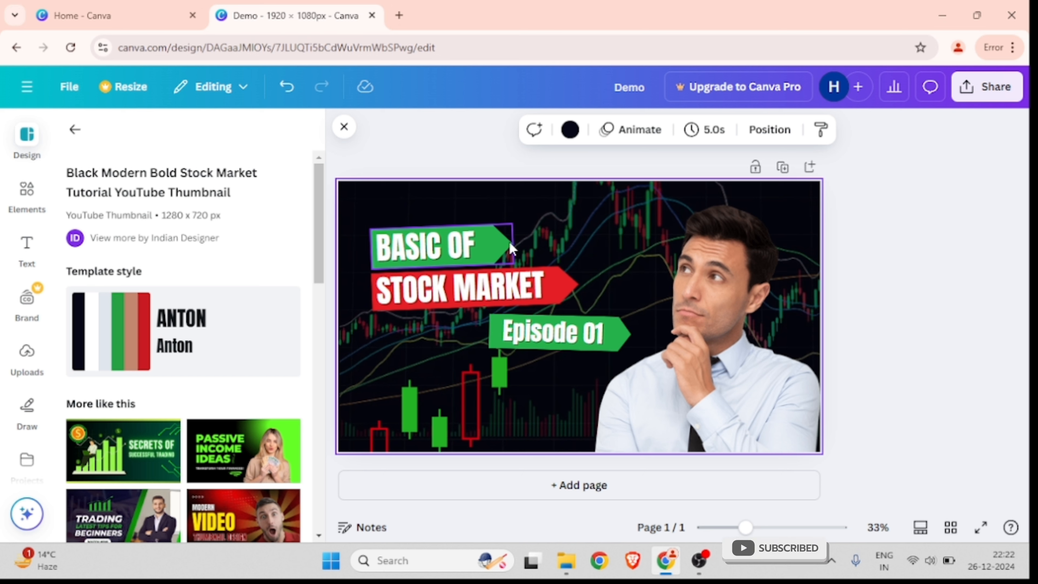
drag(715, 306, 692, 293)
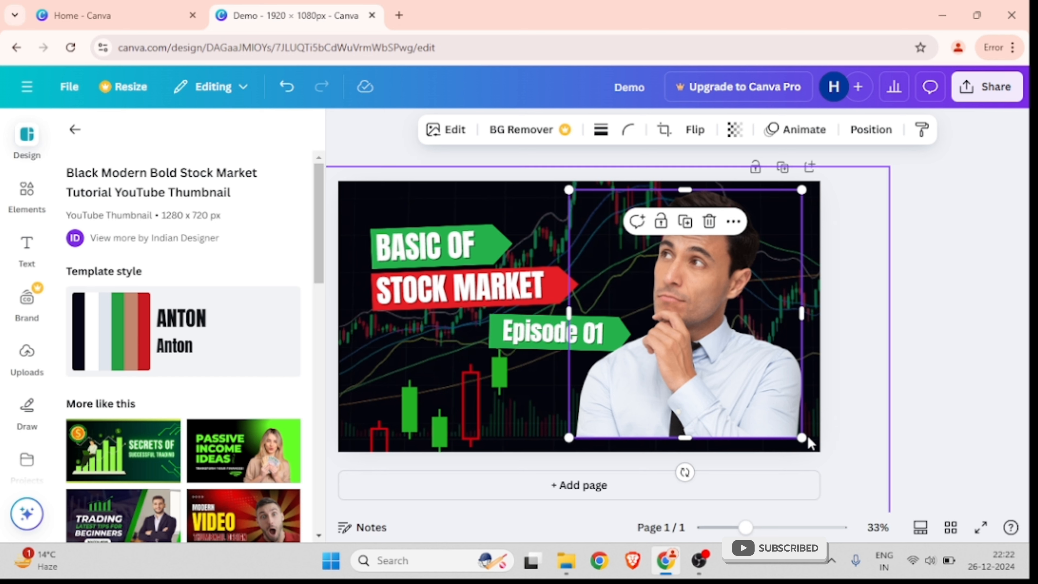
drag(567, 189, 506, 124)
drag(684, 254, 722, 305)
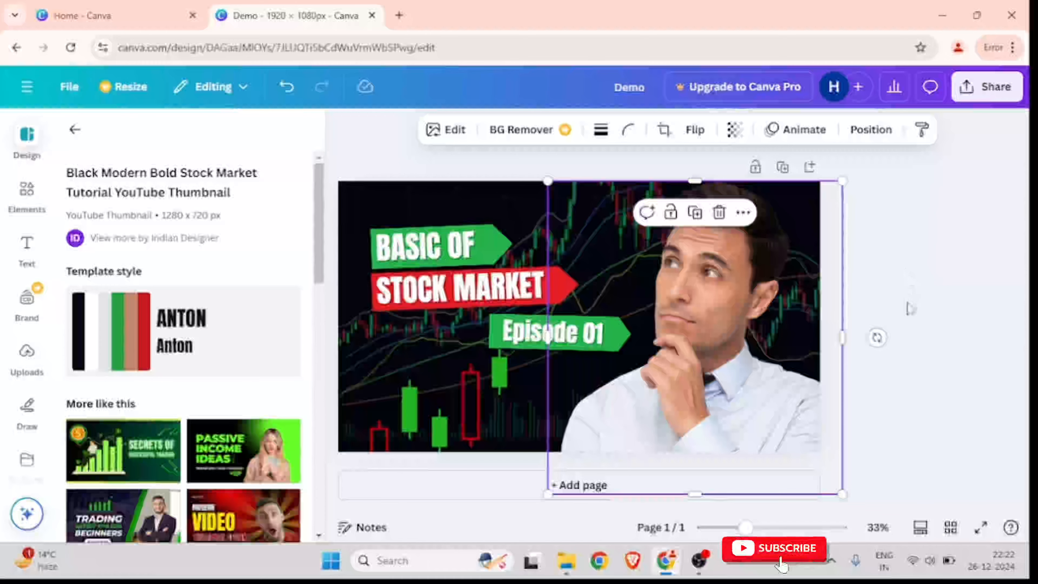
click(918, 270)
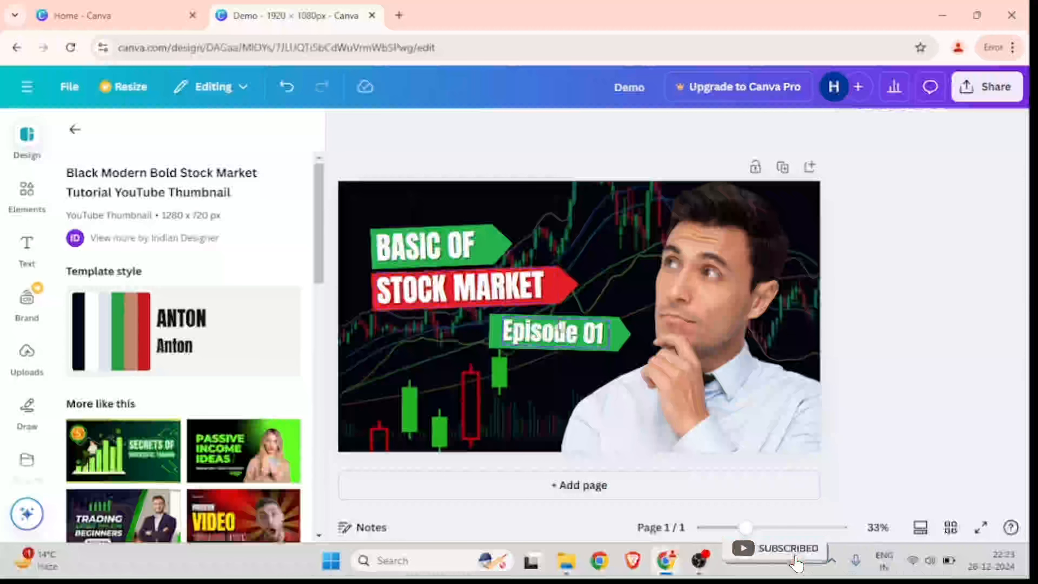
Replace the Episode 01 label on the green banner with the presenter's full name
double_click(595, 340)
click(581, 335)
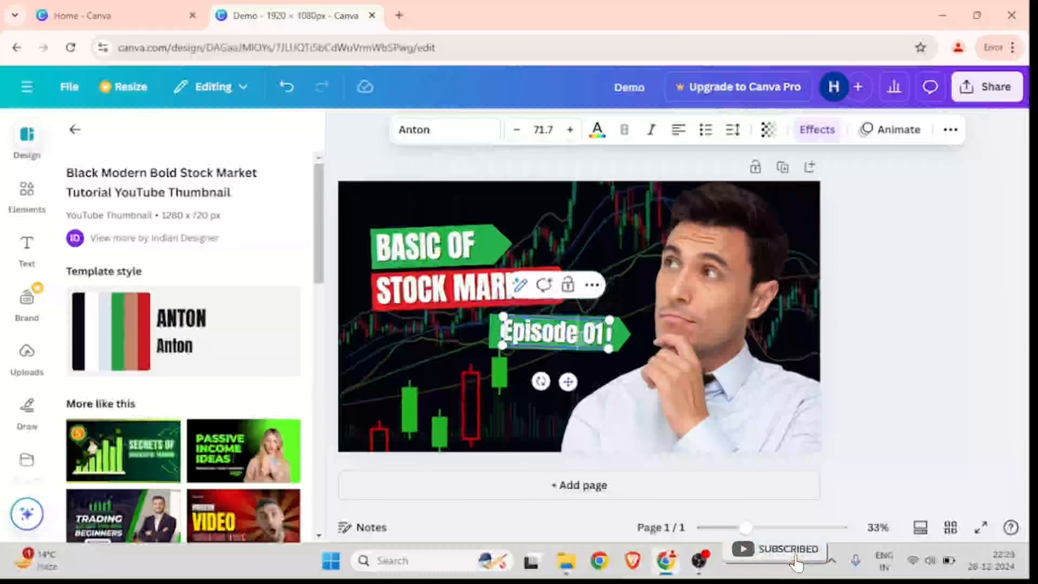
key(ctrl+a)
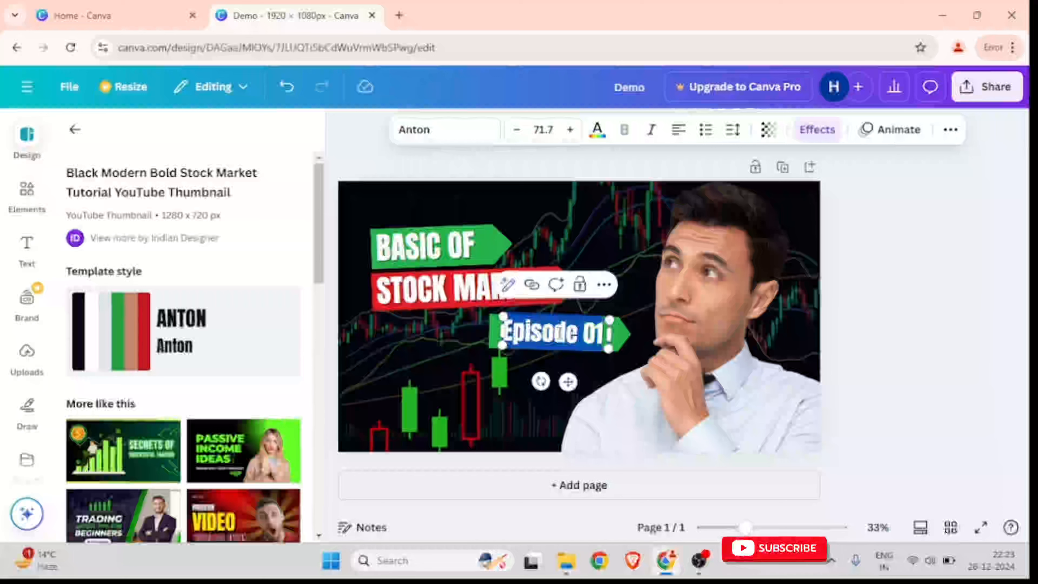
key(BackSpace)
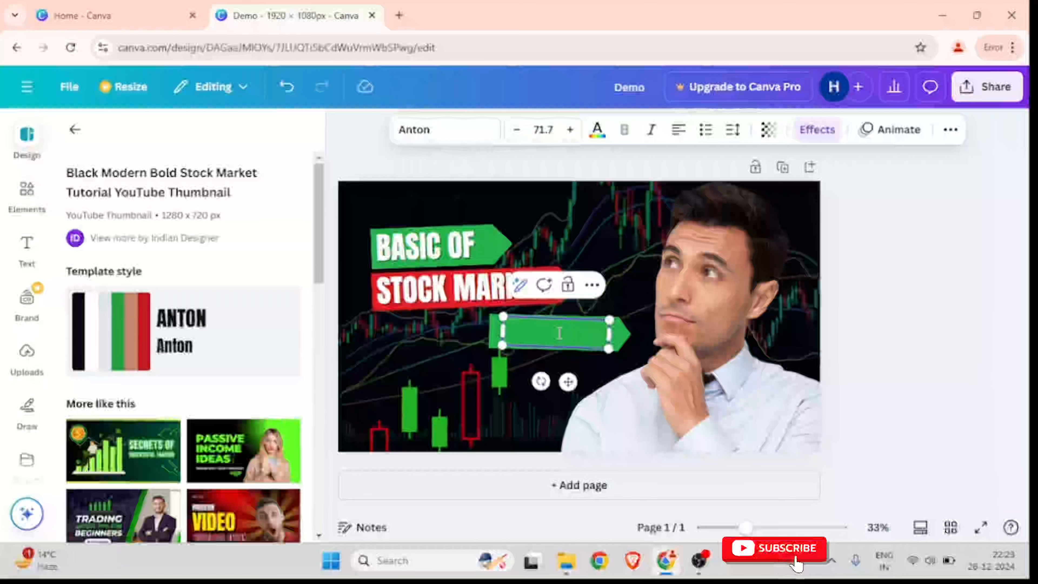
text(R)
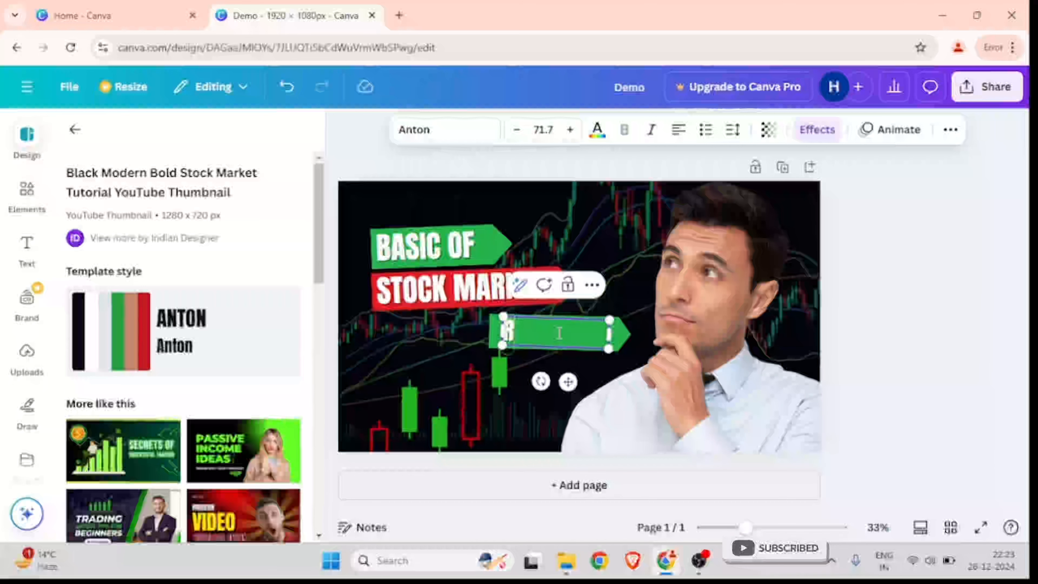
text(ohit nS)
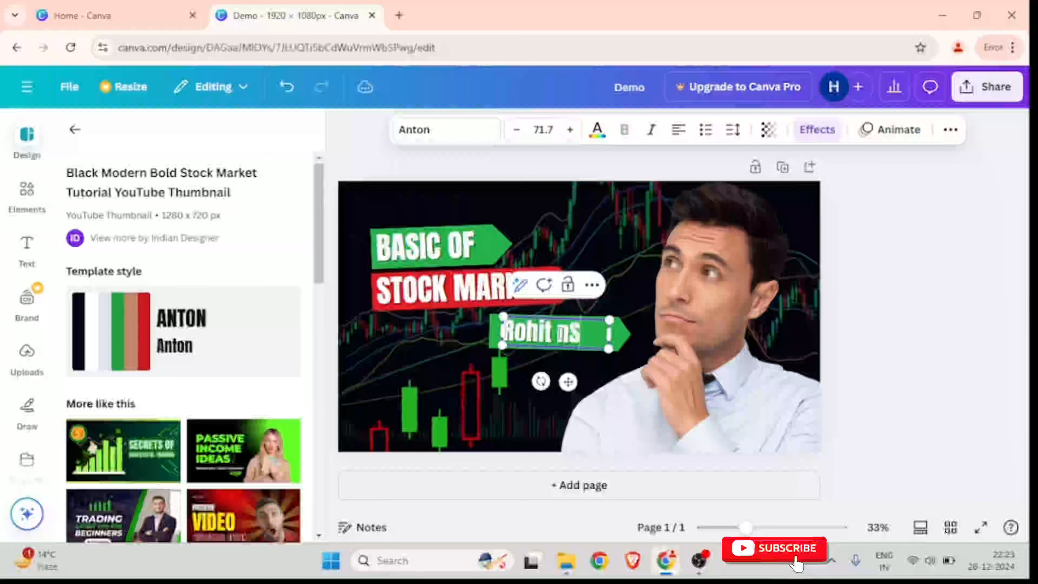
text(hah)
key(BackSpace)
key(BackSpace)
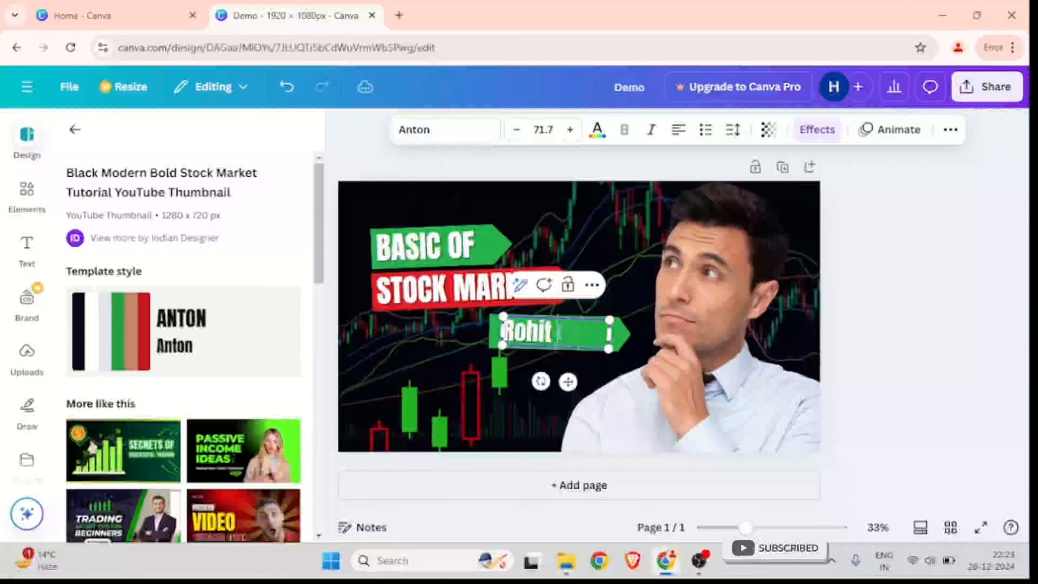
text(Shah)
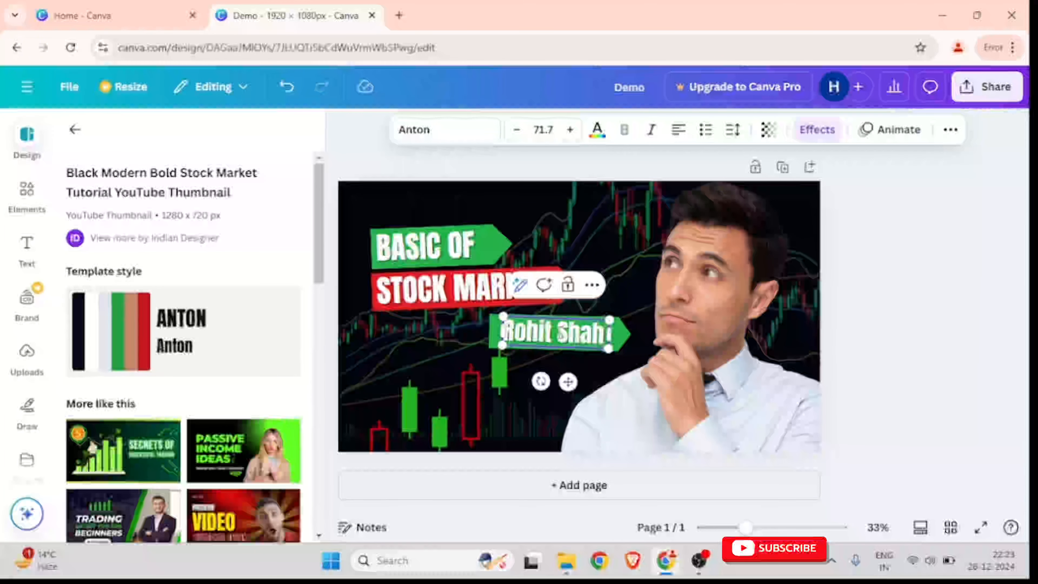
click(625, 338)
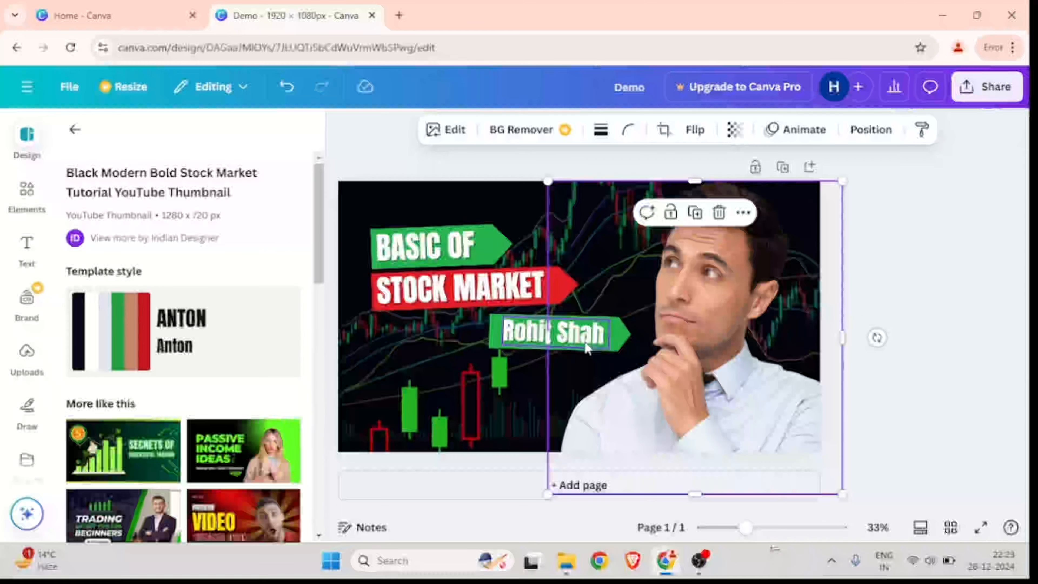
Try white, gradient and yellow fills on the name banner, then make it red
click(496, 336)
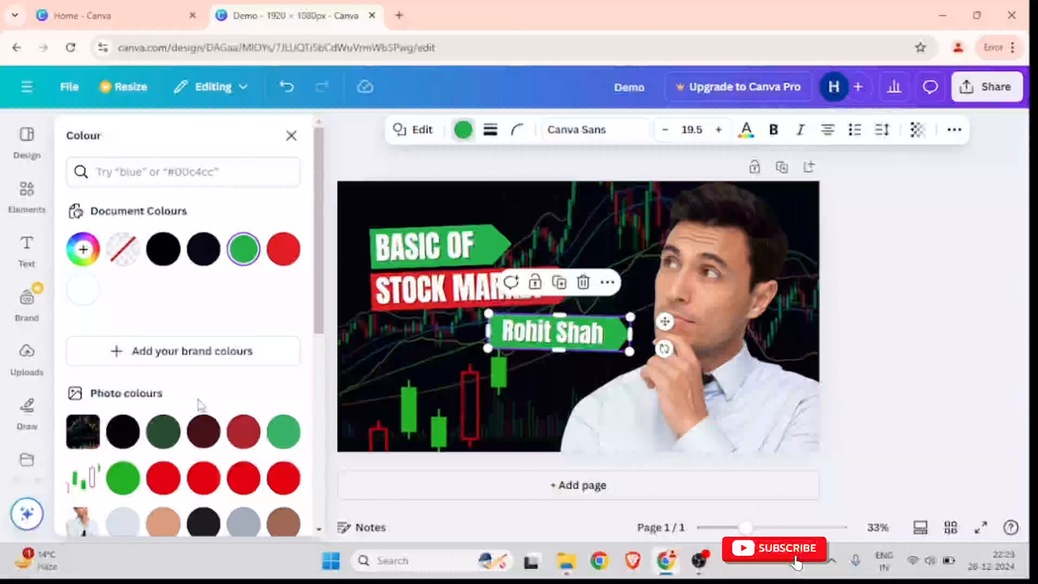
scroll(199, 404, down, 5)
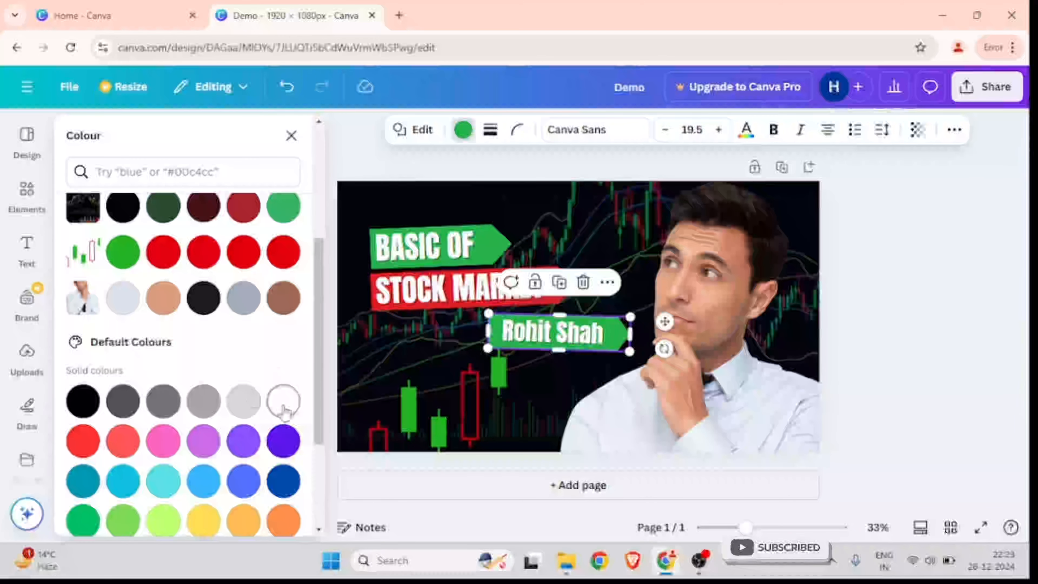
click(283, 403)
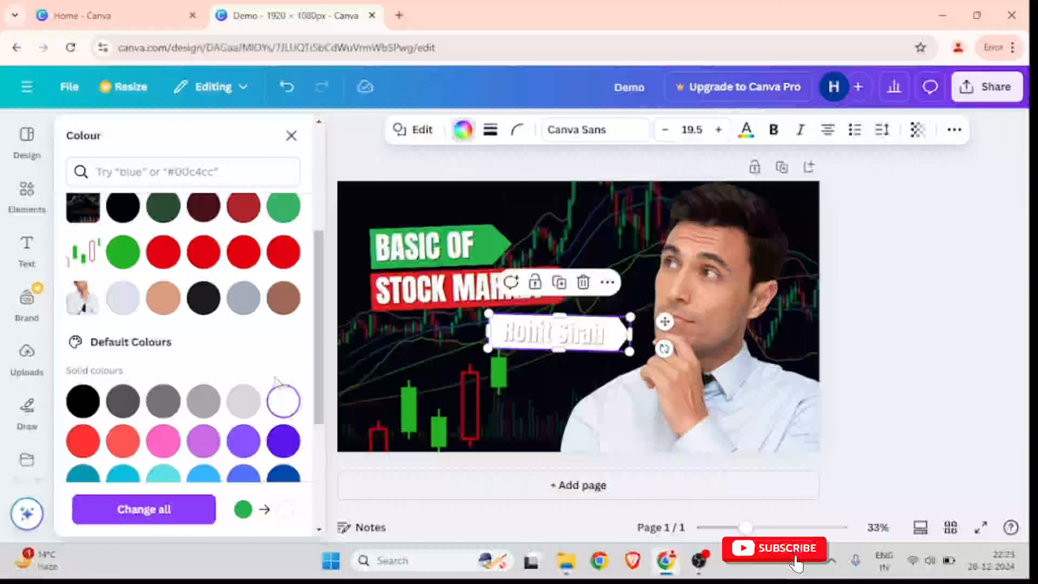
scroll(163, 398, down, 5)
click(123, 372)
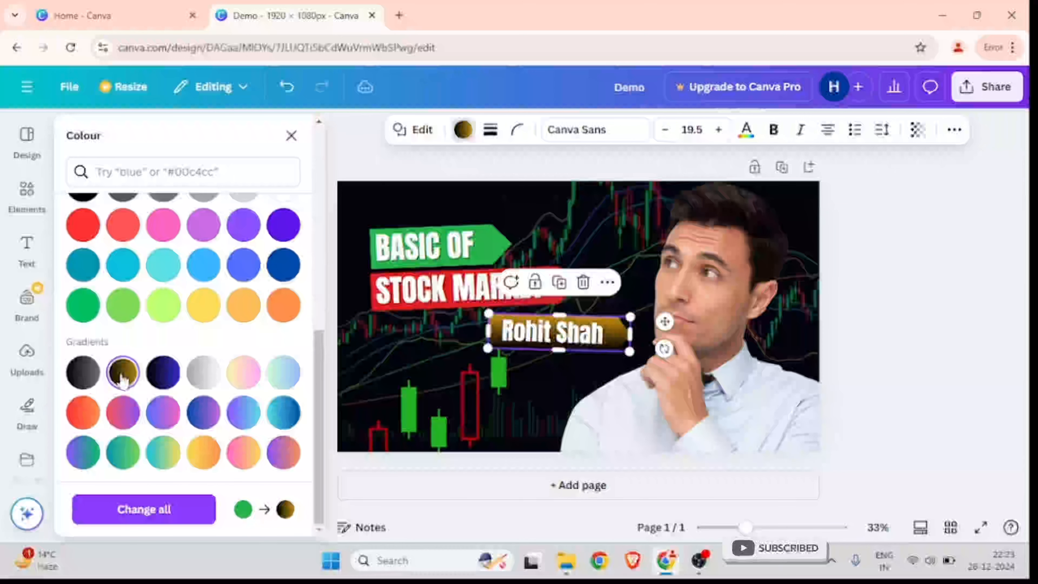
click(203, 372)
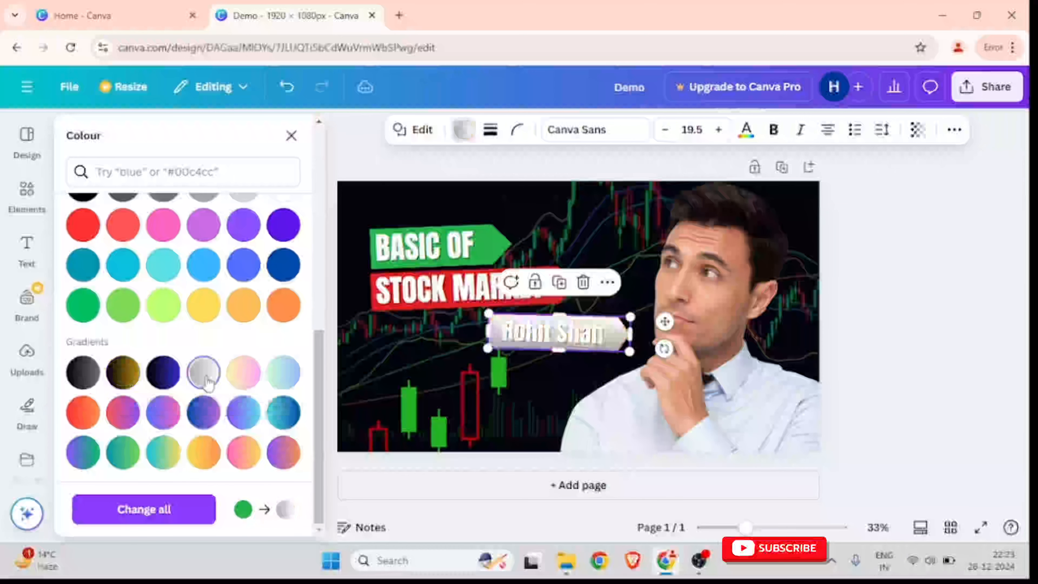
click(244, 375)
click(213, 302)
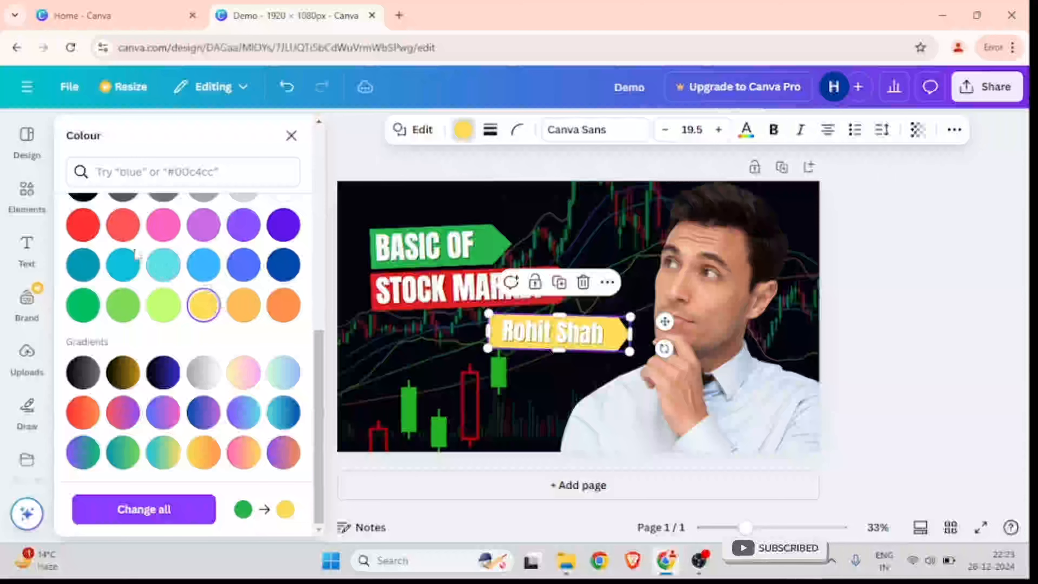
click(83, 224)
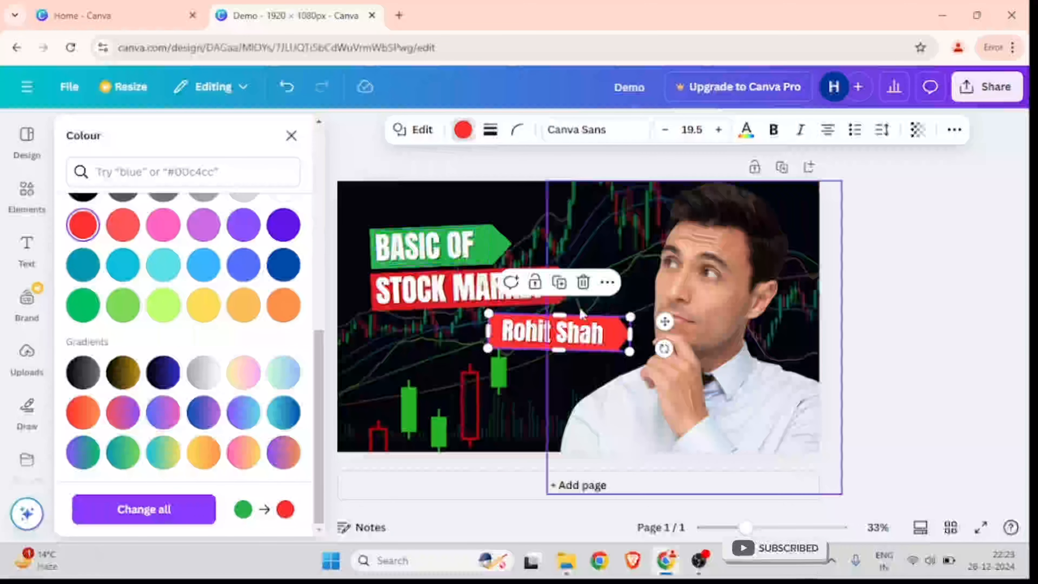
Delete the chart-lines background image, then undo to restore it
click(377, 209)
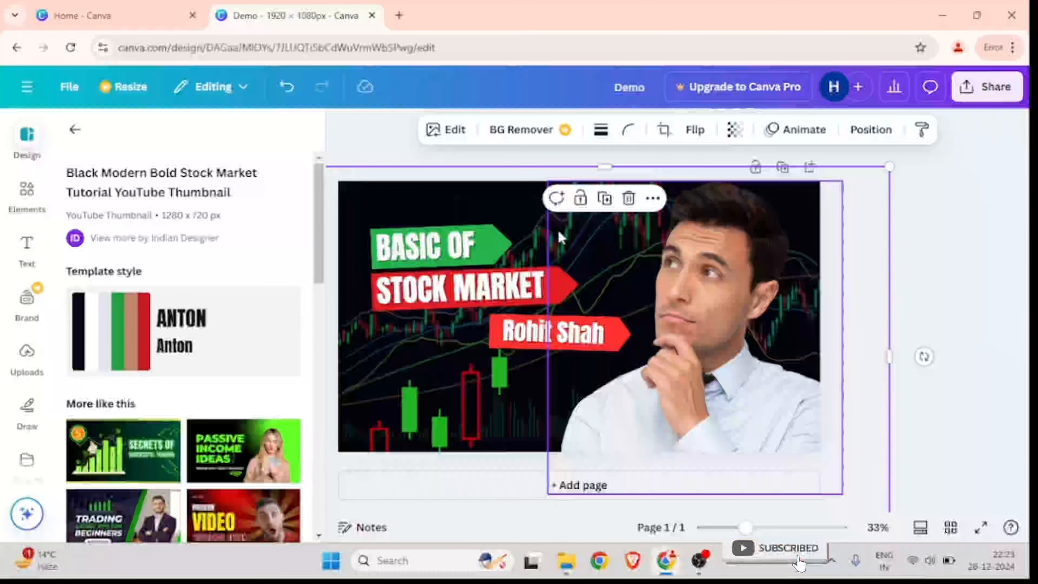
key(Delete)
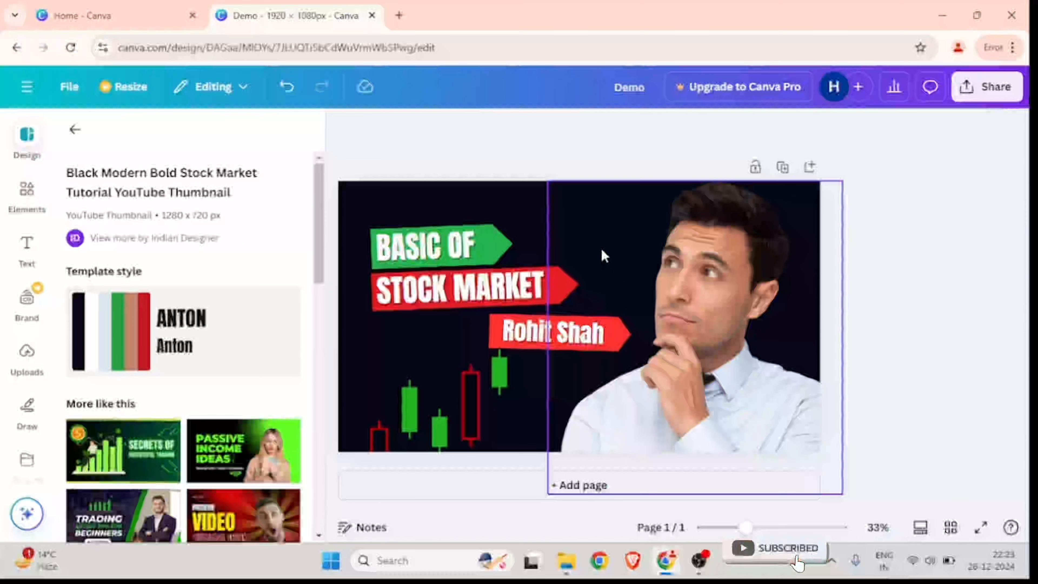
key(ctrl+z)
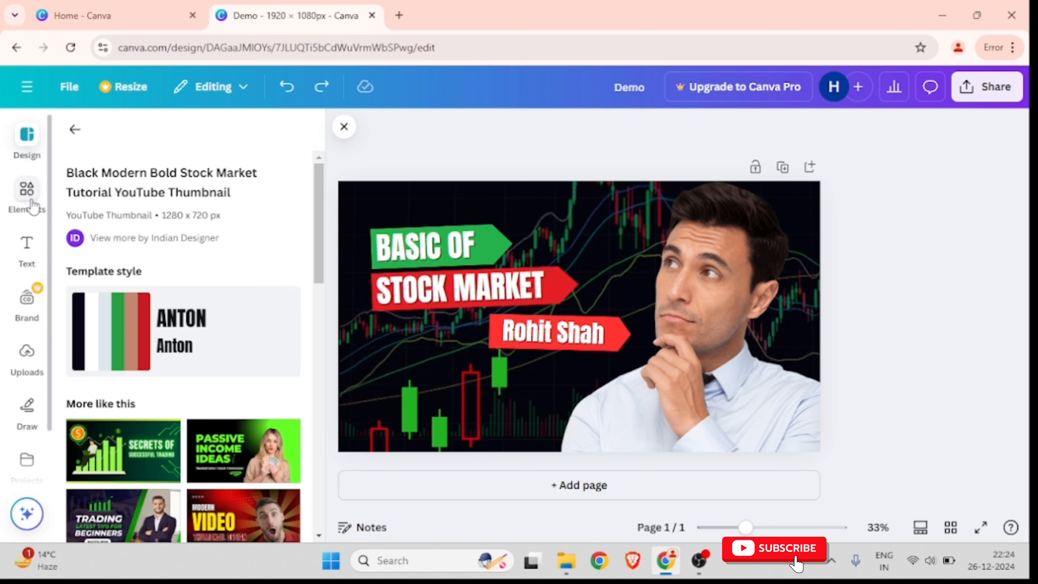
Browse the Elements library's shapes, stock graphics like the bull and arrows, and stickers
click(27, 199)
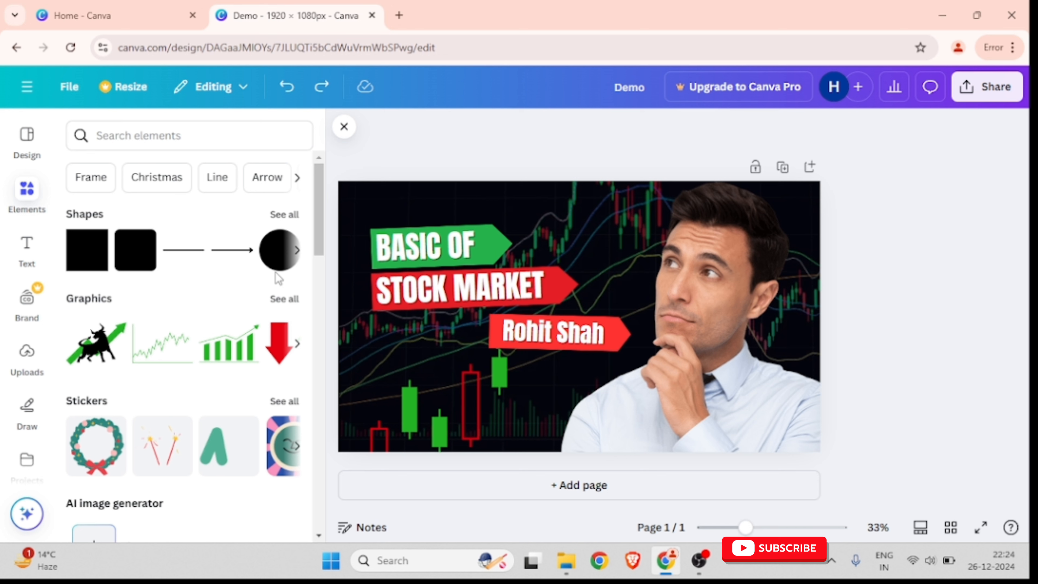
scroll(187, 394, down, 2)
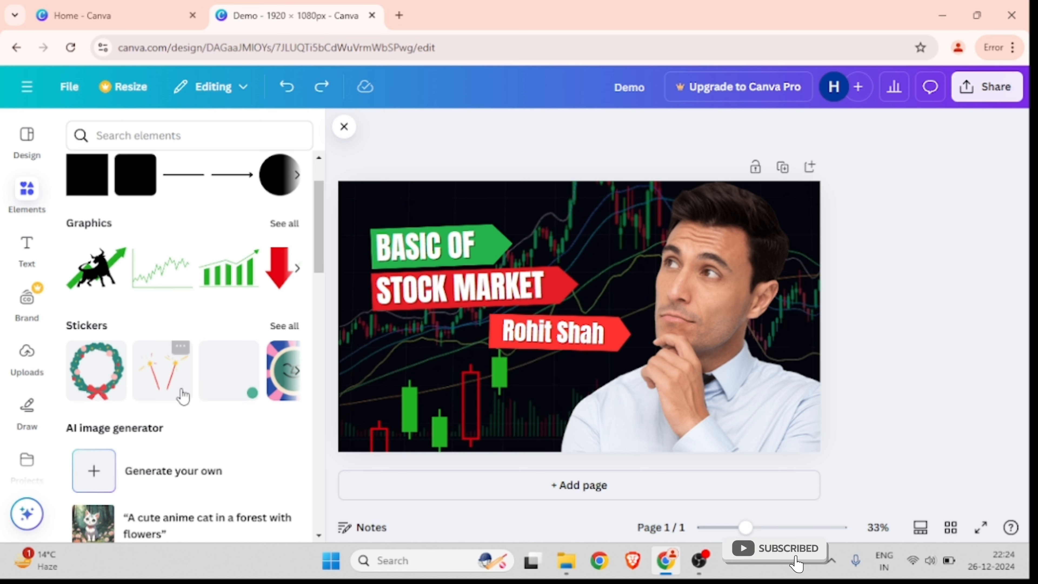
scroll(182, 396, down, 10)
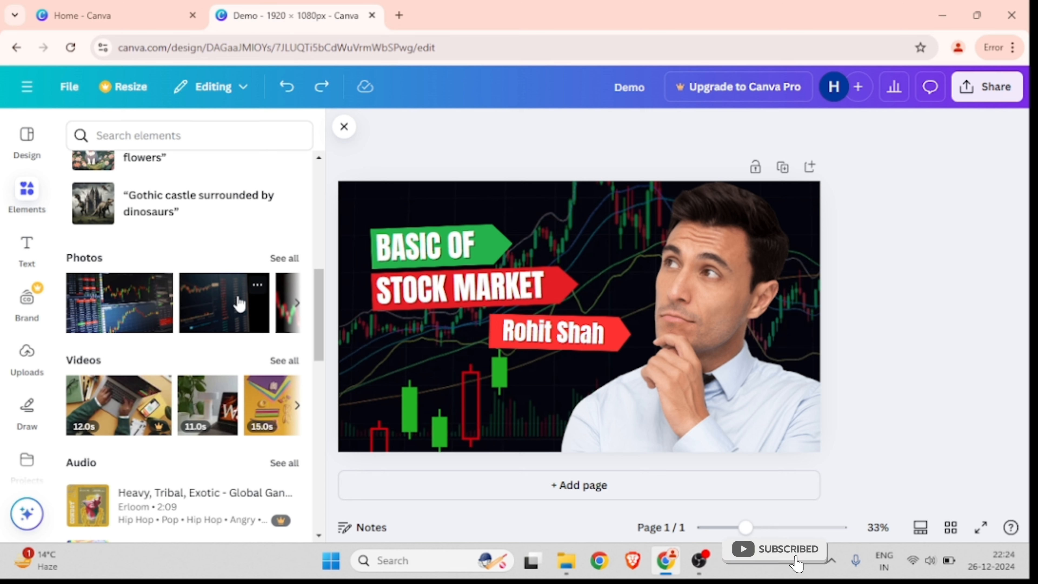
scroll(199, 303, down, 2)
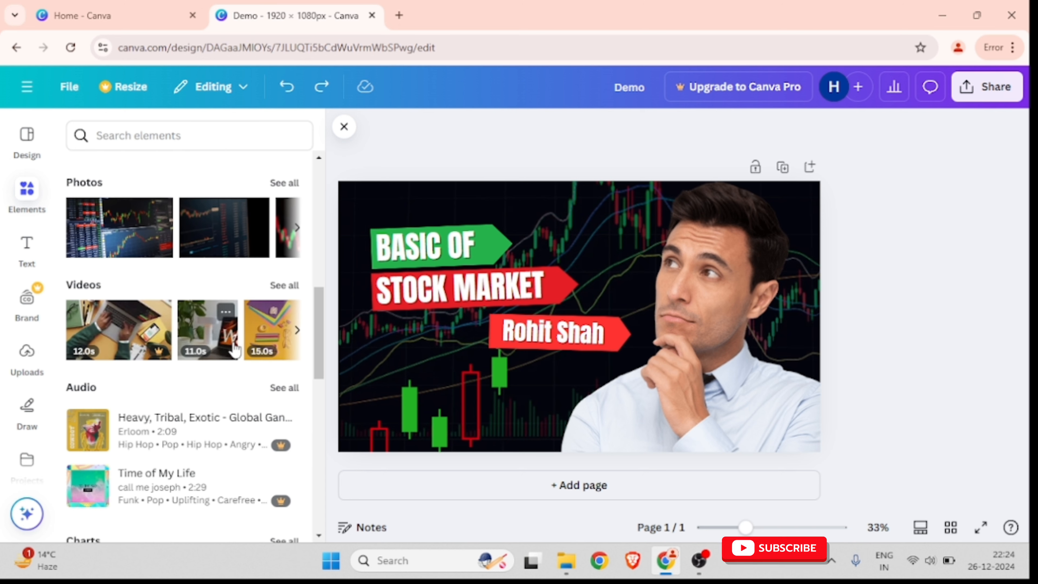
scroll(169, 345, down, 6)
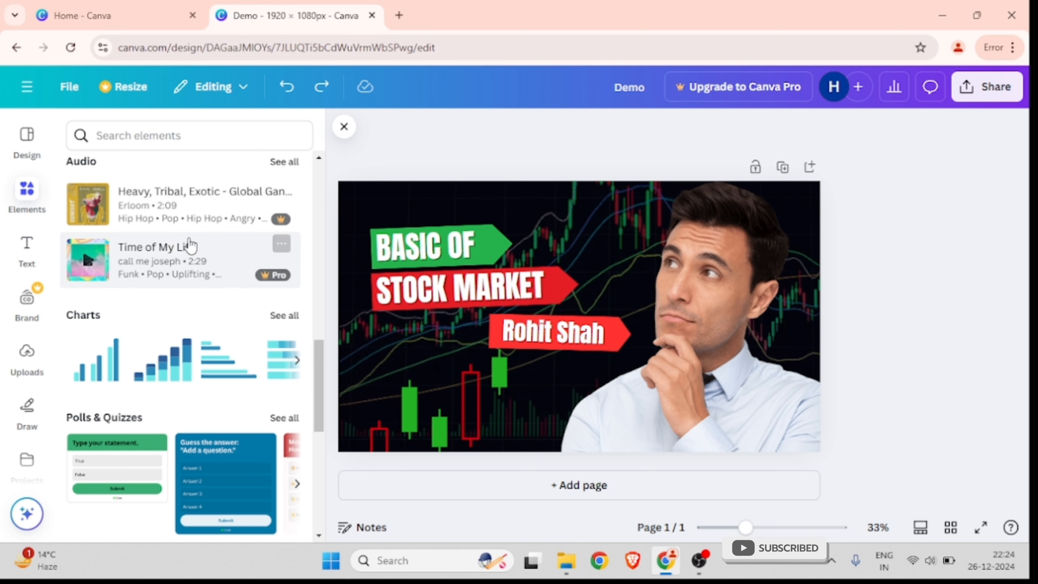
scroll(94, 330, down, 2)
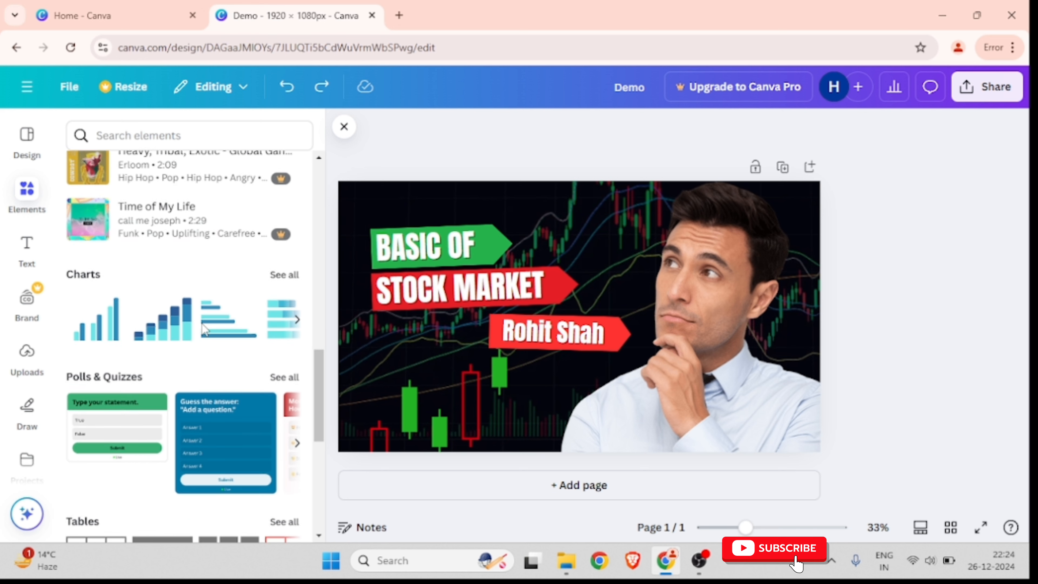
scroll(164, 356, down, 4)
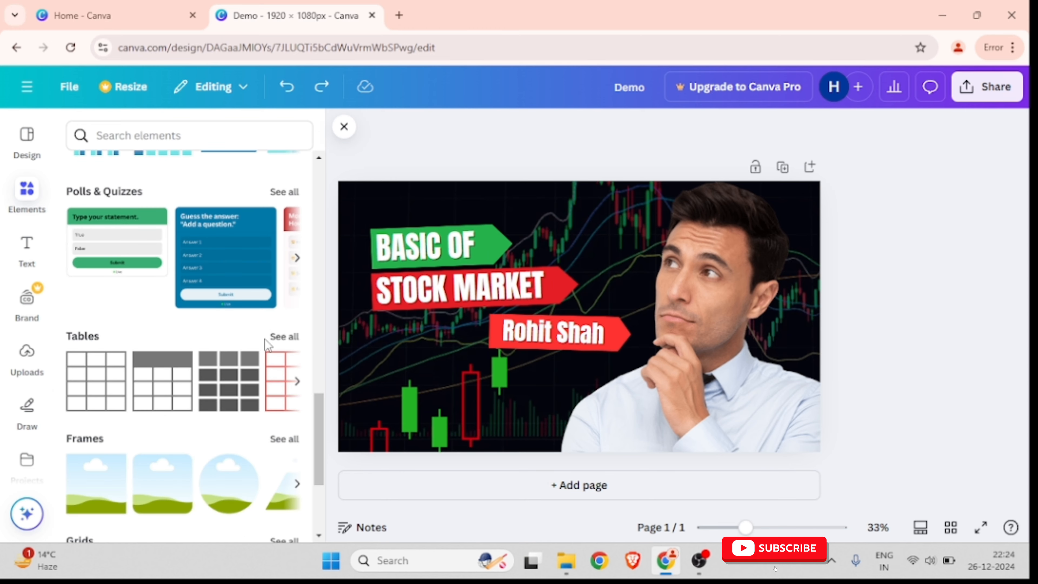
scroll(114, 338, down, 2)
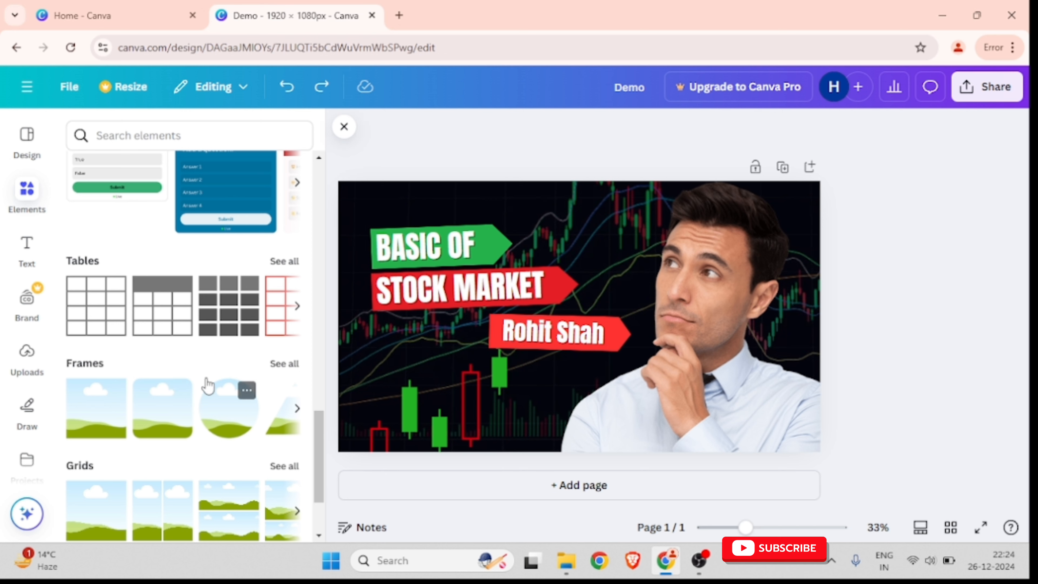
scroll(209, 392, down, 2)
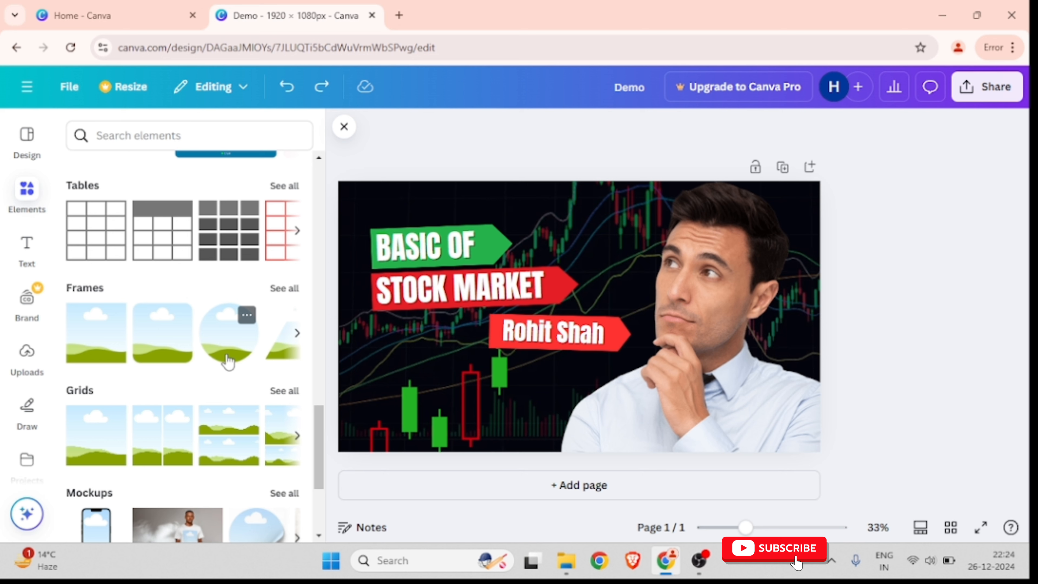
scroll(229, 360, down, 4)
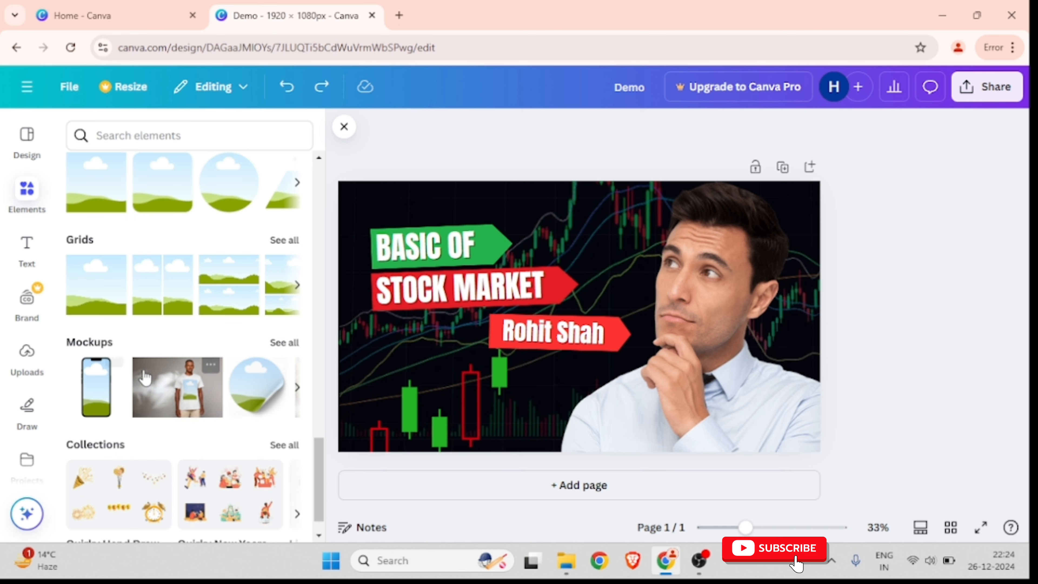
scroll(170, 456, down, 1)
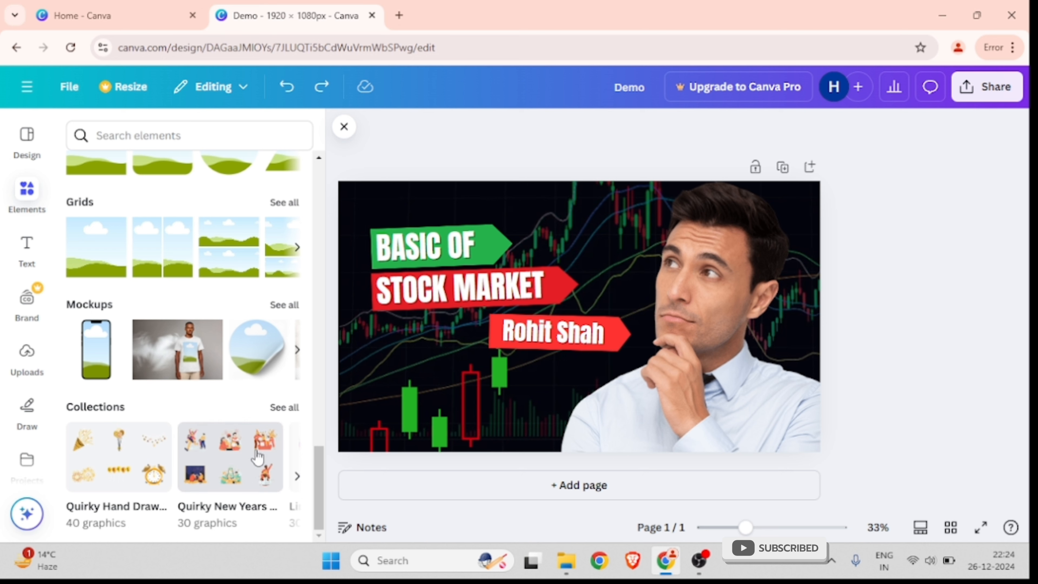
scroll(235, 454, up, 20)
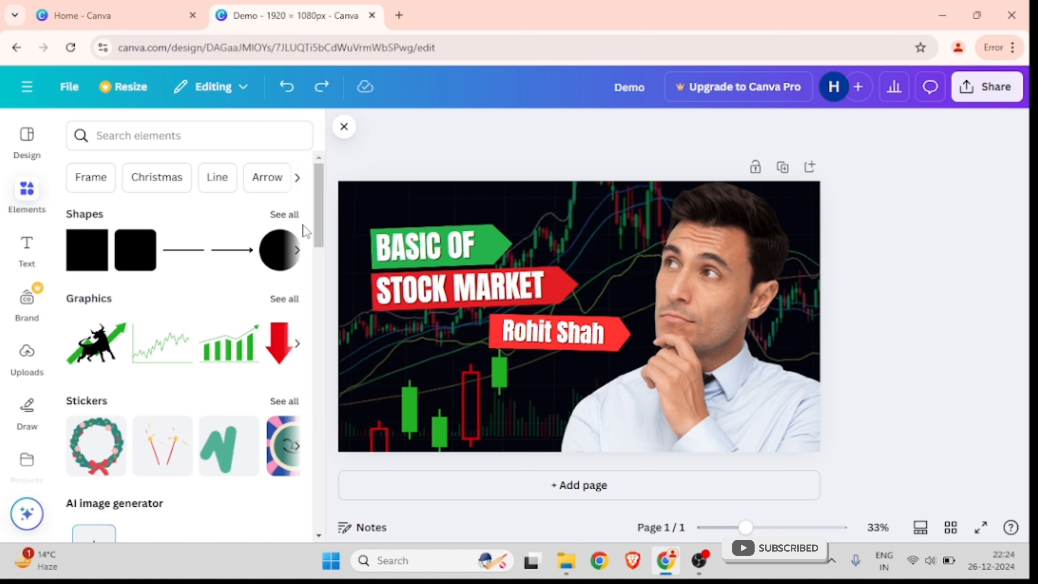
Add a circle from all shapes, enlarge it, and place it over the thumbnail's right side
click(284, 214)
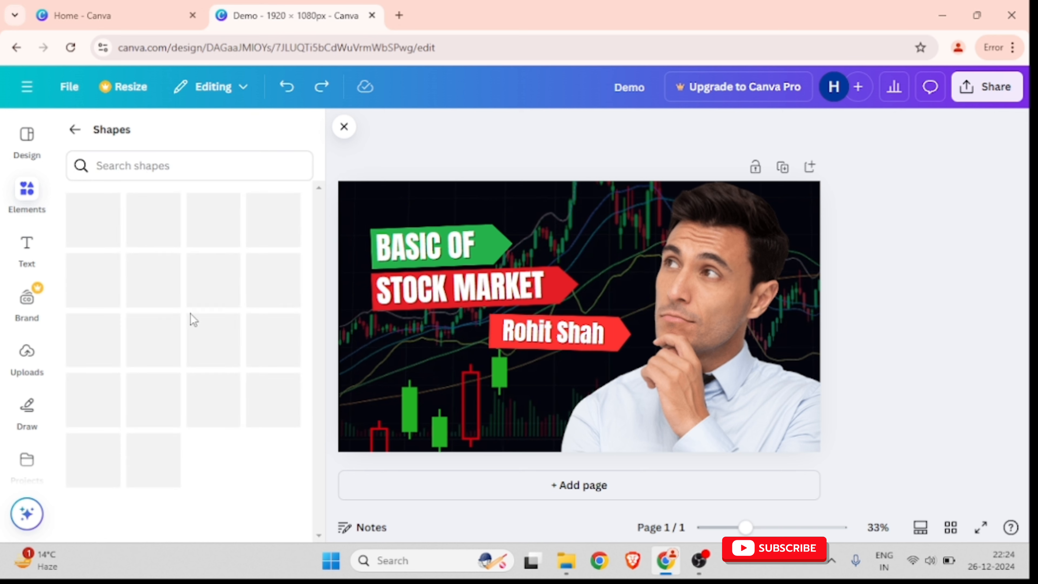
scroll(192, 321, down, 4)
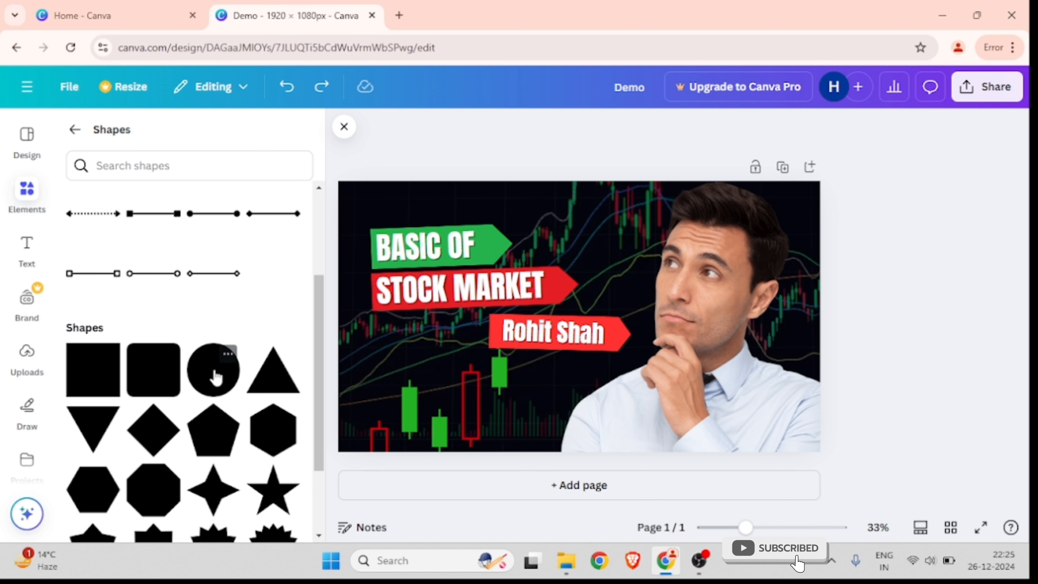
click(205, 380)
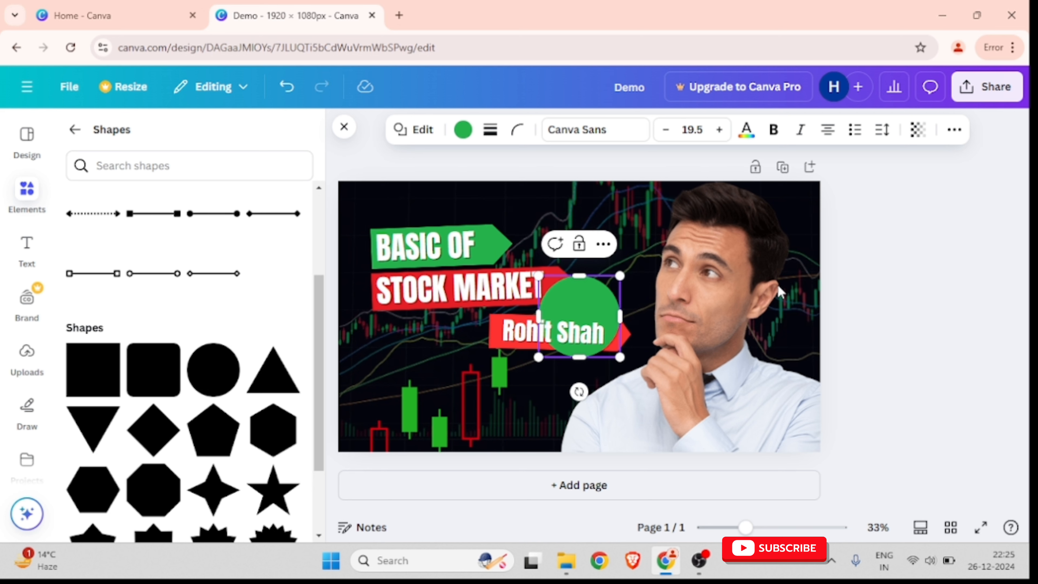
drag(588, 305, 599, 254)
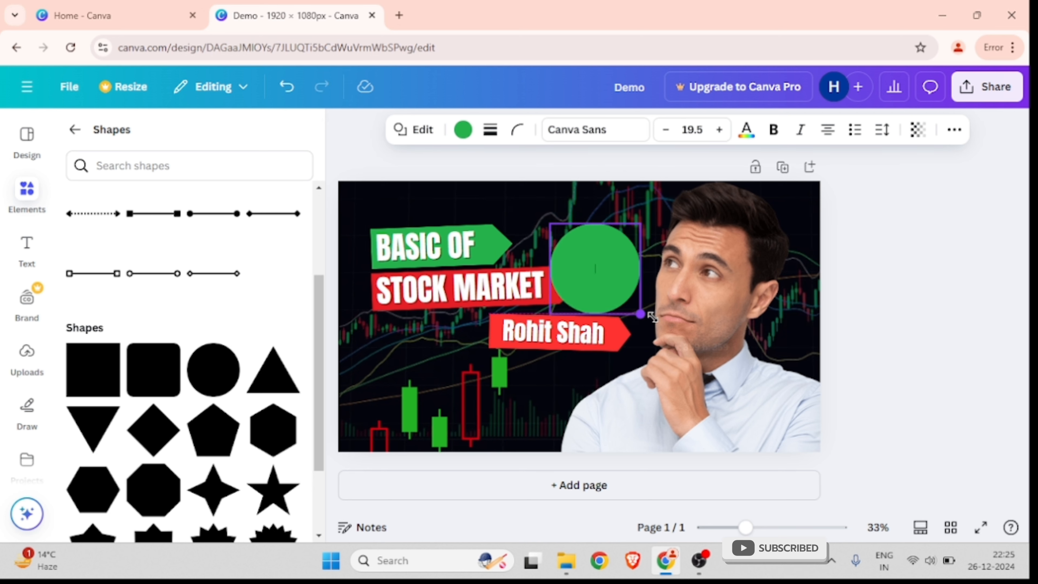
drag(631, 305, 924, 507)
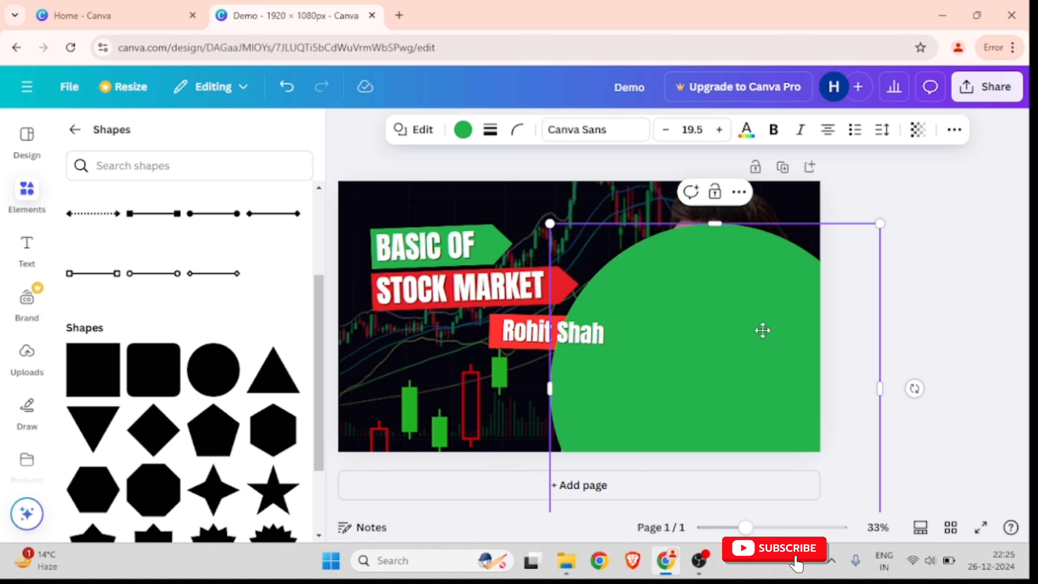
mouse_move(763, 330)
mouse_down()
mouse_move(772, 292)
mouse_move(772, 313)
mouse_up()
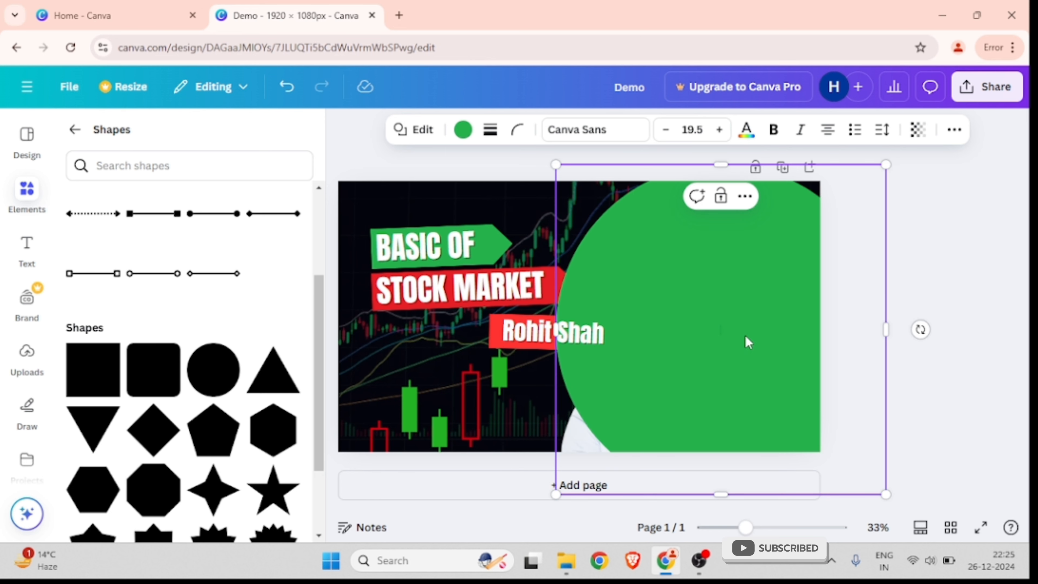
right_click(689, 278)
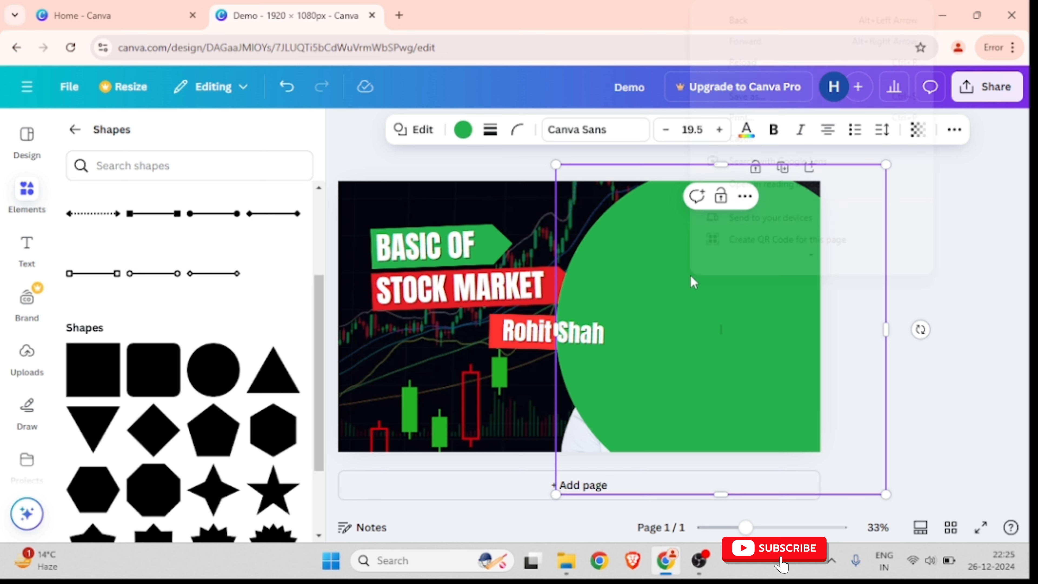
click(706, 326)
Drag the green circle left, then down and right into position
right_click(632, 297)
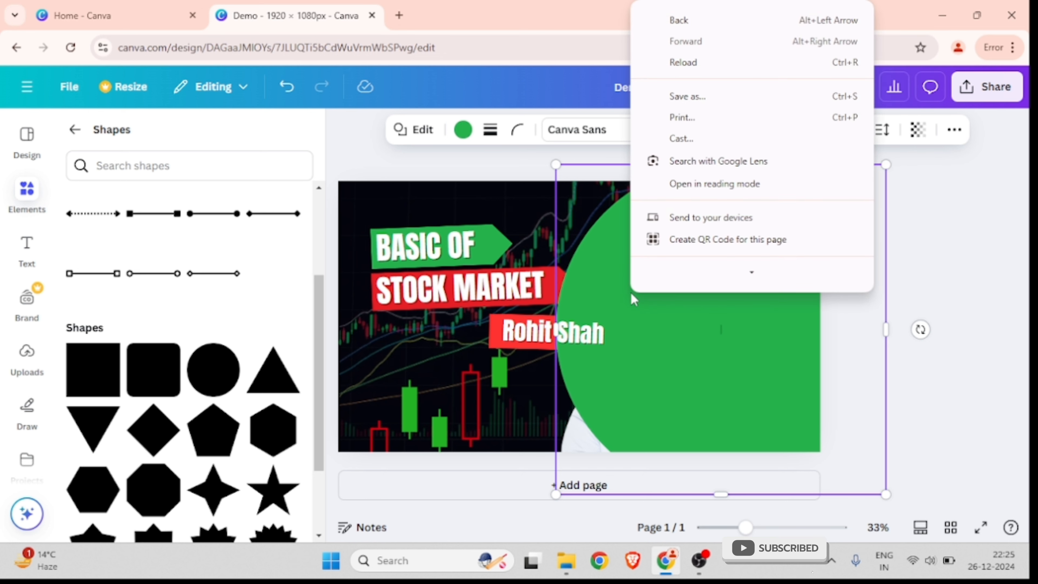
click(662, 347)
drag(614, 390, 560, 393)
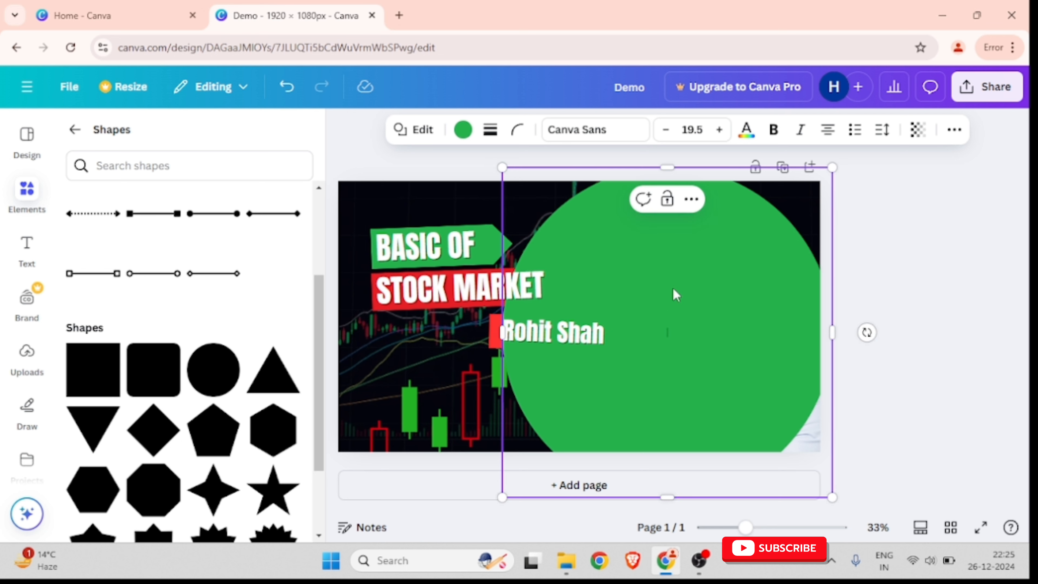
right_click(673, 249)
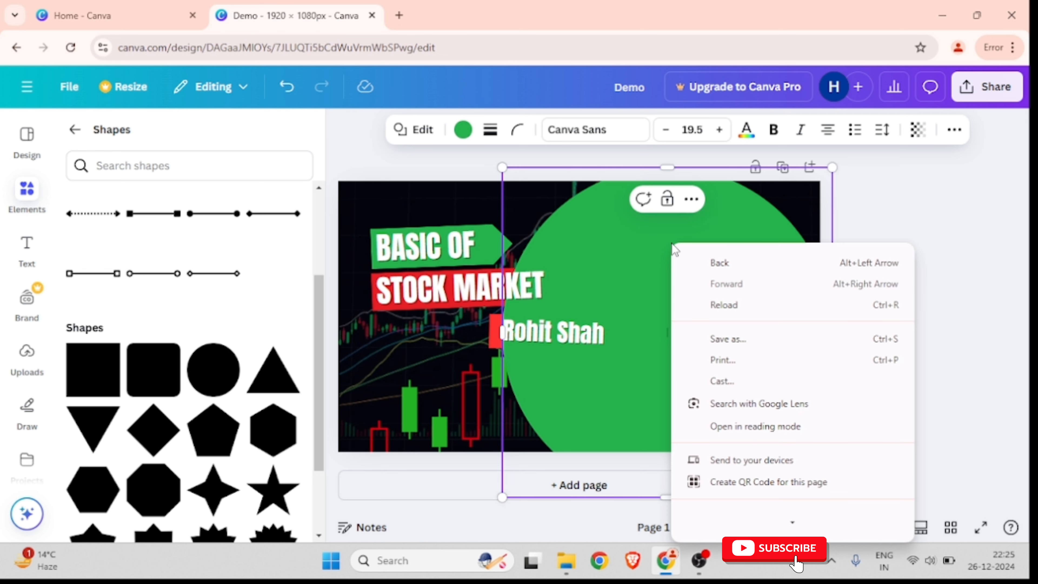
click(629, 269)
drag(630, 269, 673, 363)
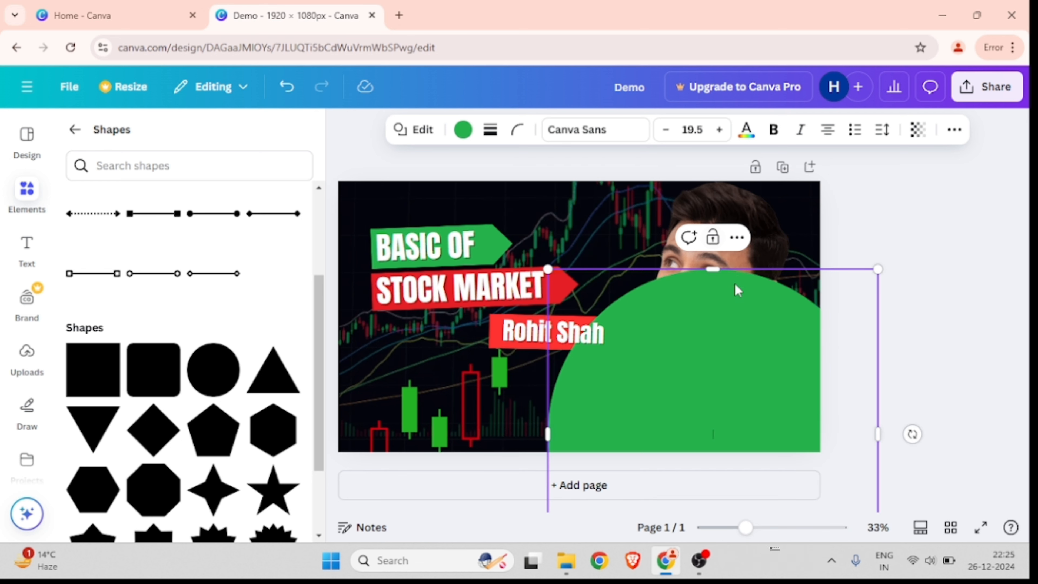
right_click(741, 303)
click(732, 343)
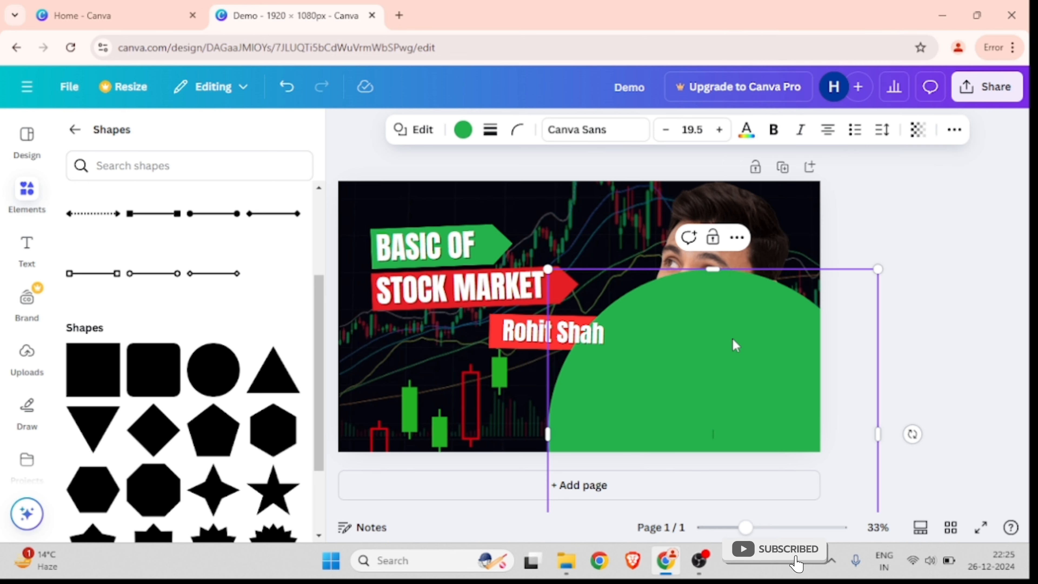
Send the green circle behind the man's photo and move it up as his backdrop
click(748, 241)
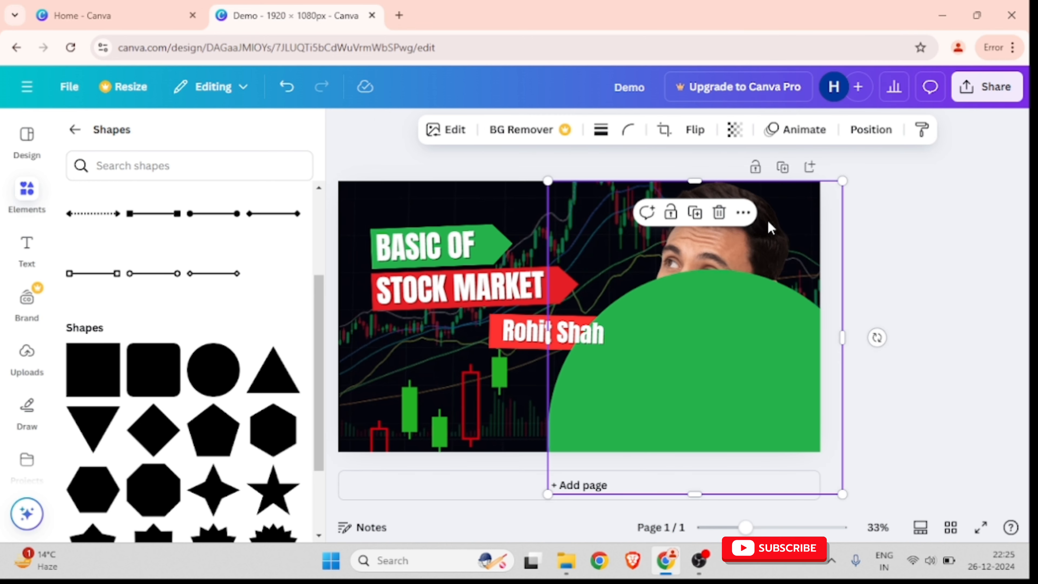
click(731, 329)
right_click(730, 329)
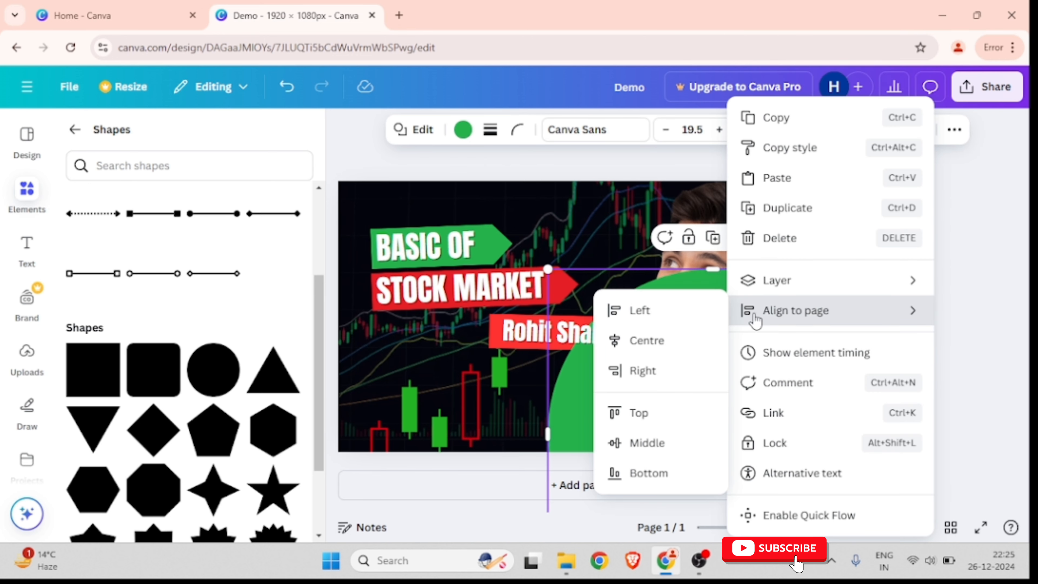
mouse_move(782, 289)
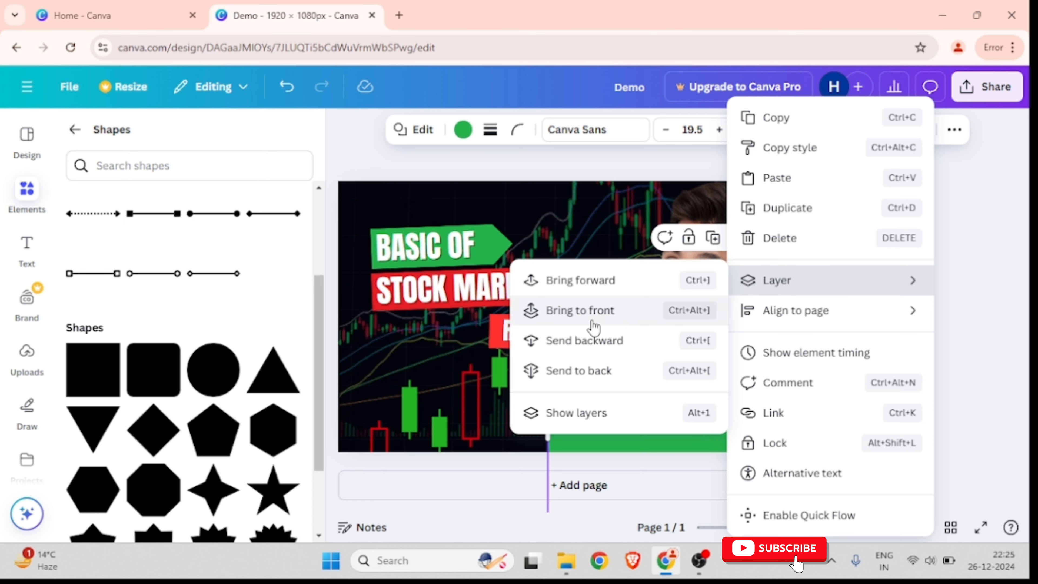
click(591, 372)
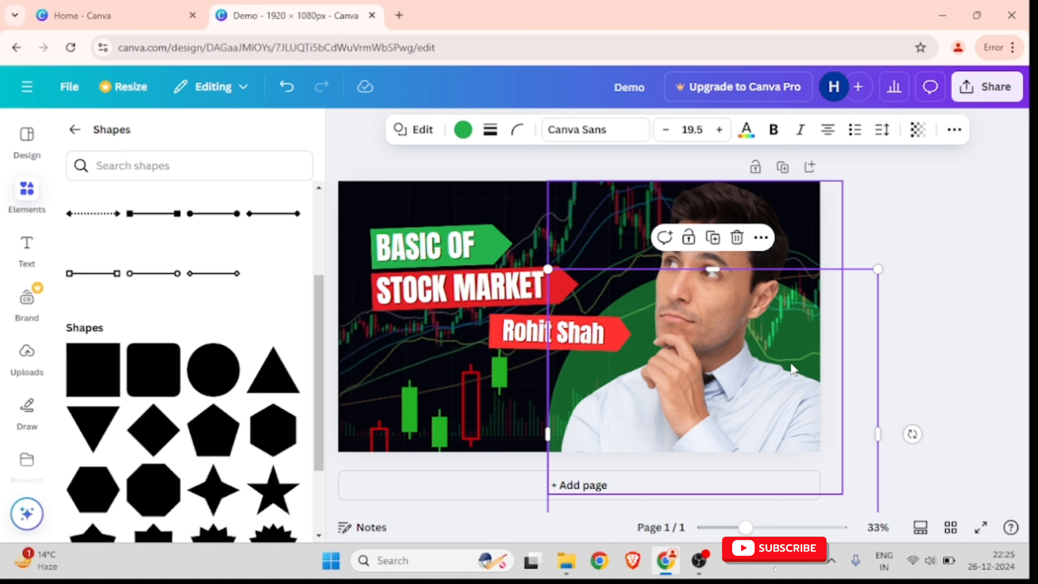
drag(788, 329, 779, 232)
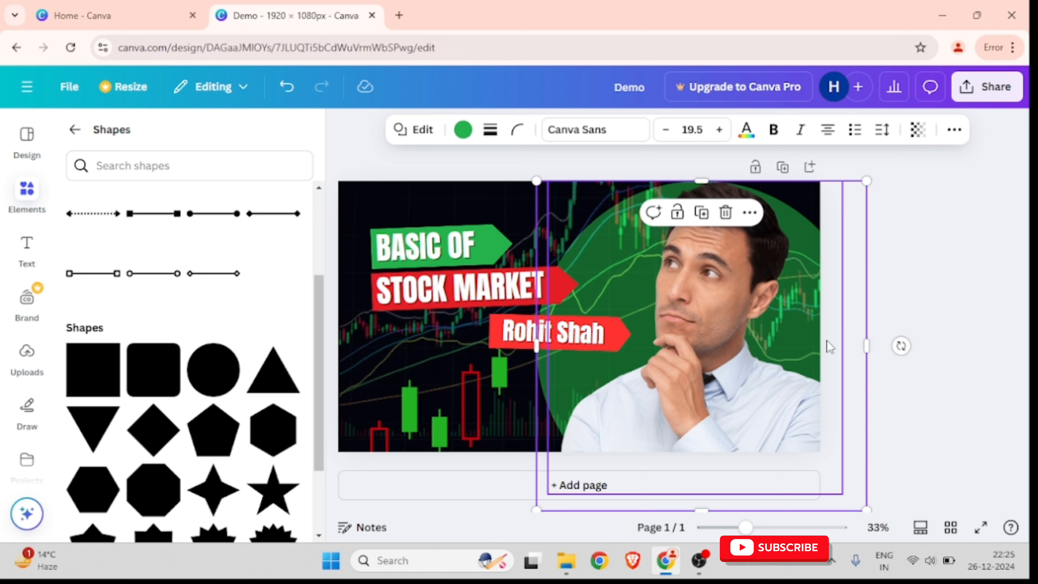
click(942, 286)
click(817, 283)
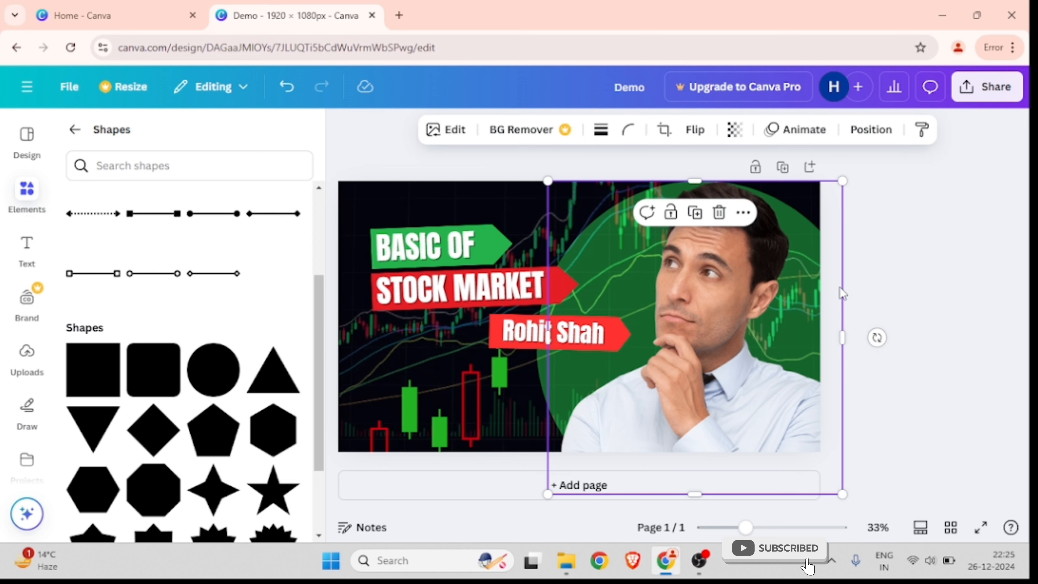
Reposition the man's photo and adjust the background chart image's position
drag(794, 268, 744, 180)
drag(641, 368, 756, 427)
click(651, 237)
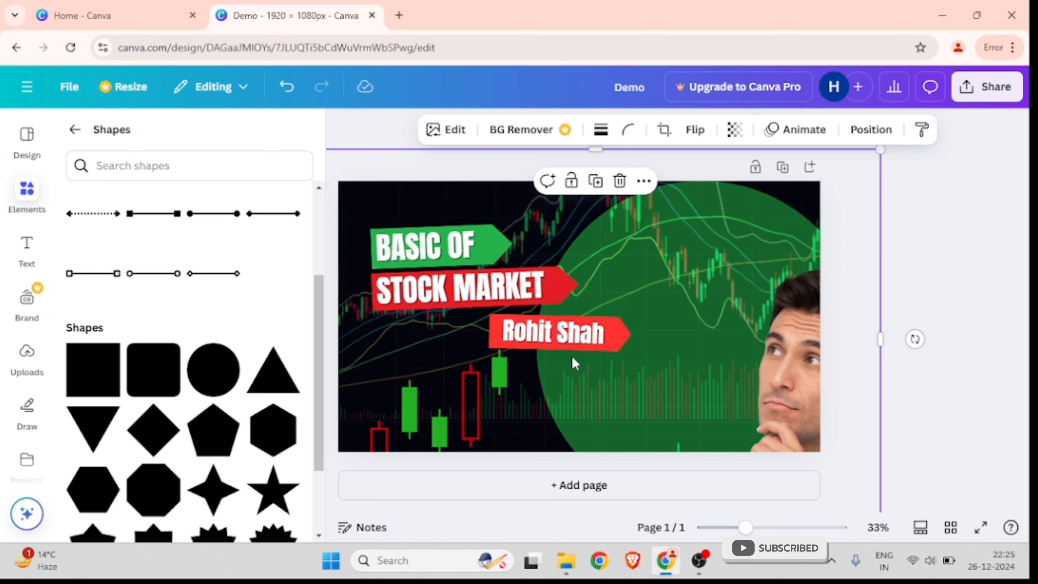
click(923, 279)
click(698, 252)
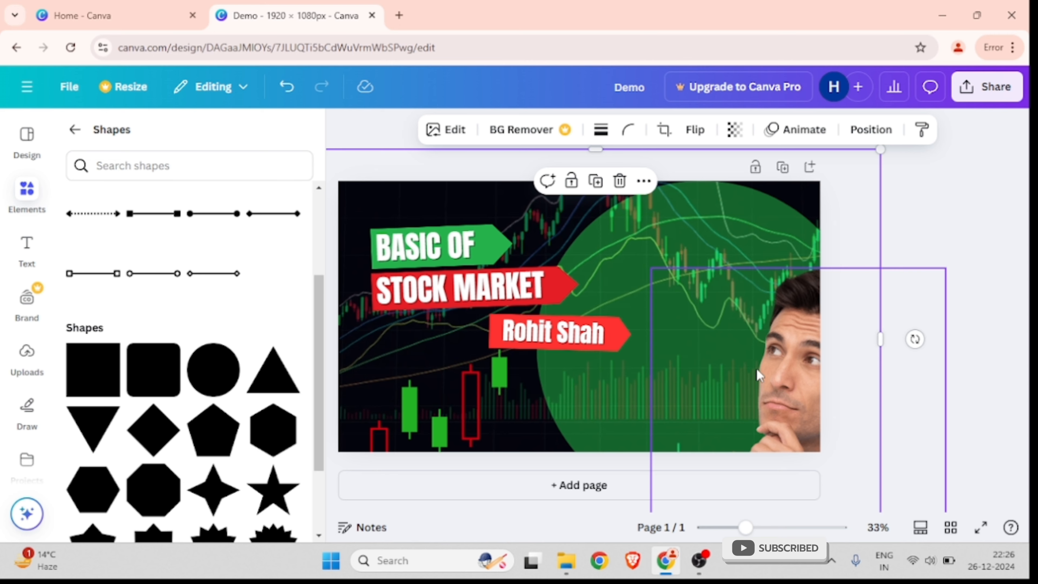
mouse_move(758, 371)
mouse_down()
mouse_move(698, 339)
mouse_move(670, 385)
mouse_move(746, 359)
mouse_up()
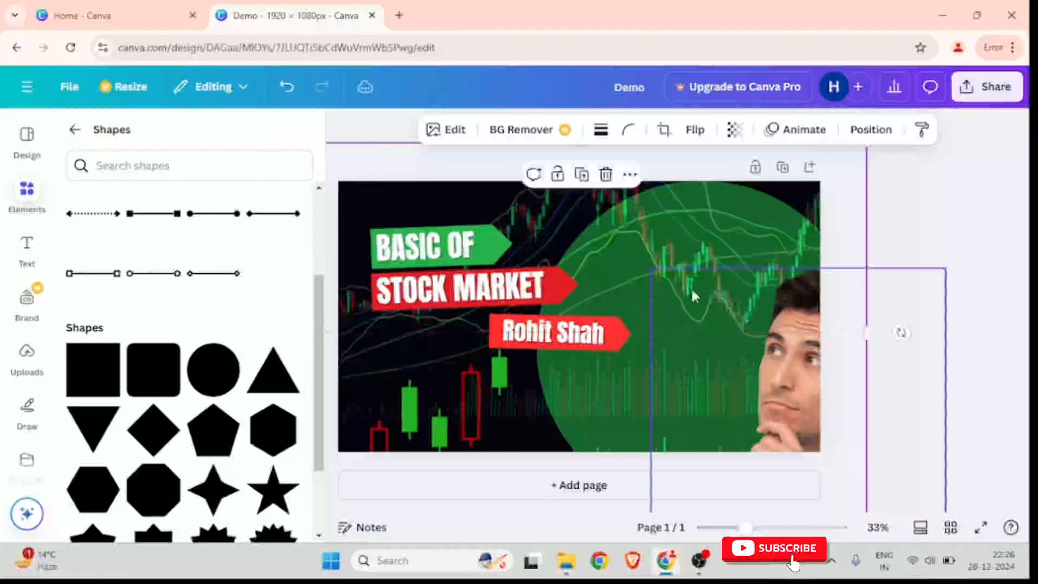
drag(816, 360, 800, 338)
click(797, 383)
drag(796, 388, 671, 295)
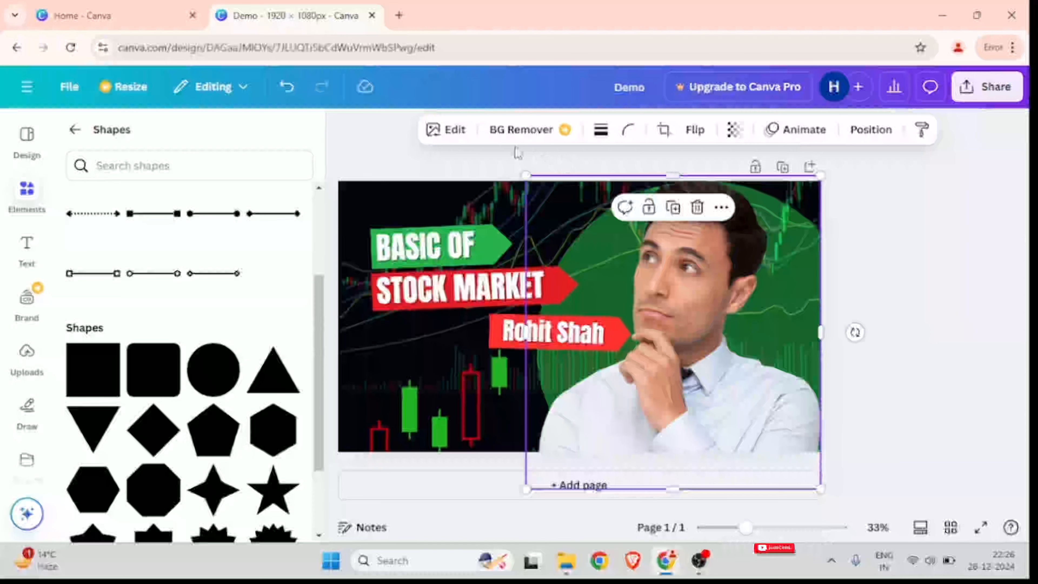
Test the photo's border and transparency settings, then nudge the photo slightly left
click(601, 130)
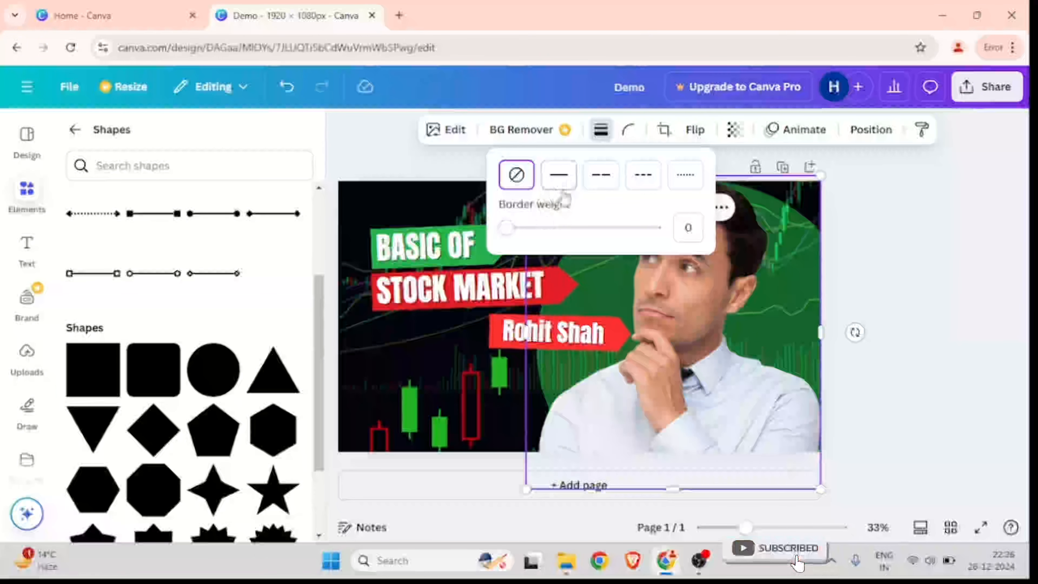
mouse_move(511, 234)
mouse_down()
mouse_move(646, 235)
mouse_move(505, 229)
mouse_up()
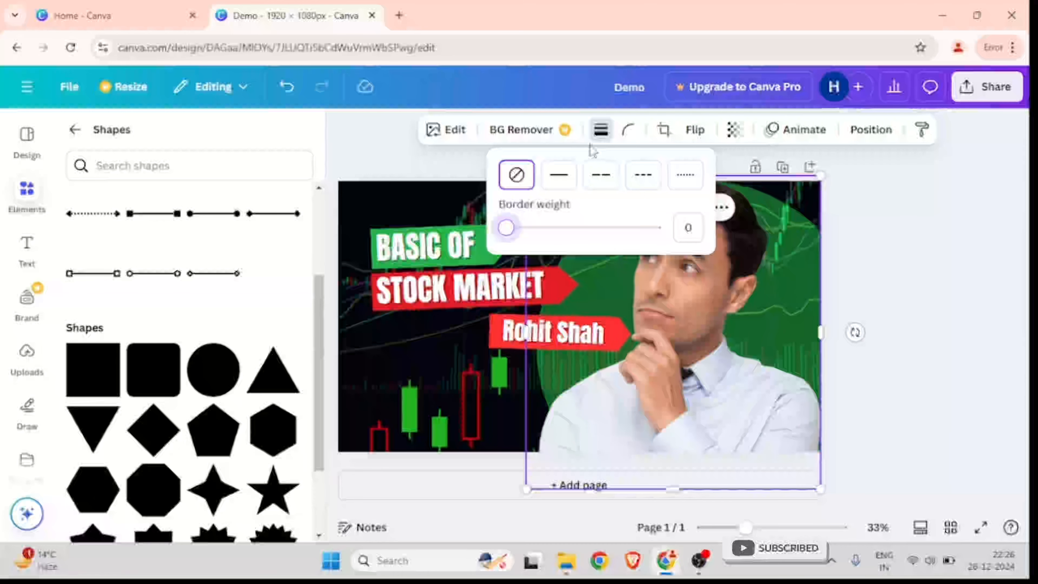
click(600, 130)
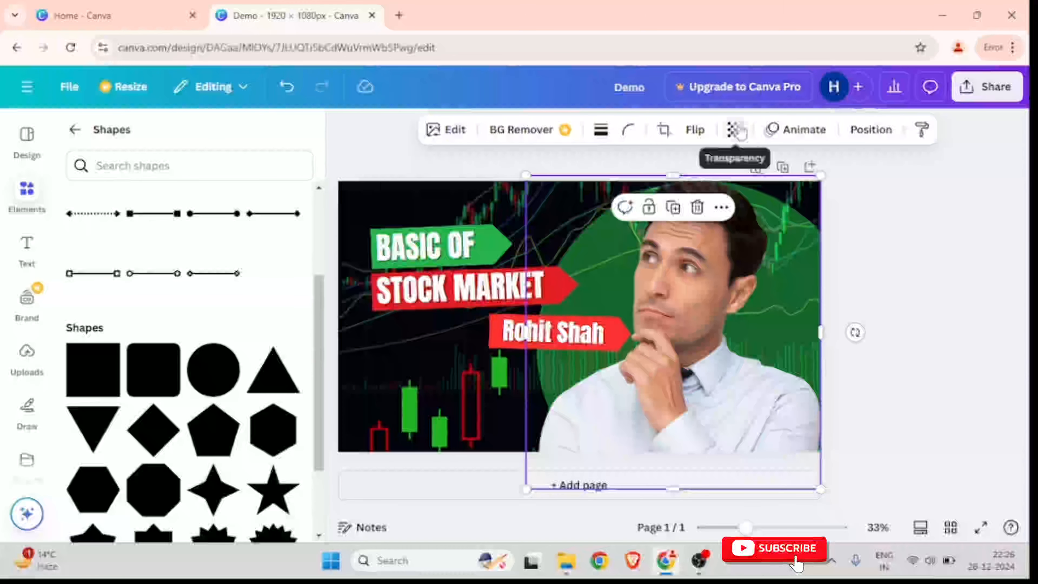
drag(707, 303, 736, 314)
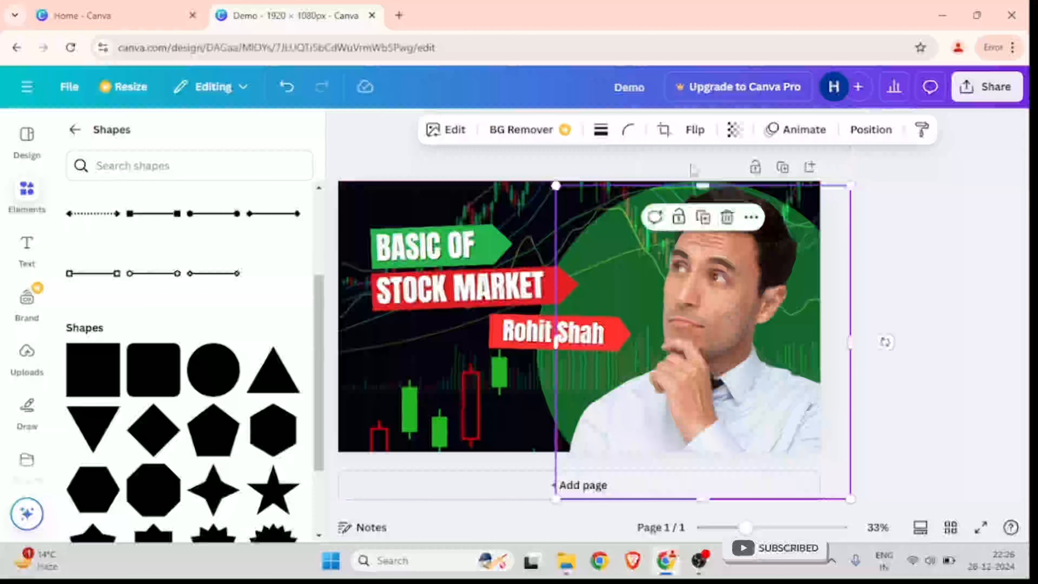
click(730, 140)
drag(767, 192, 793, 205)
click(948, 263)
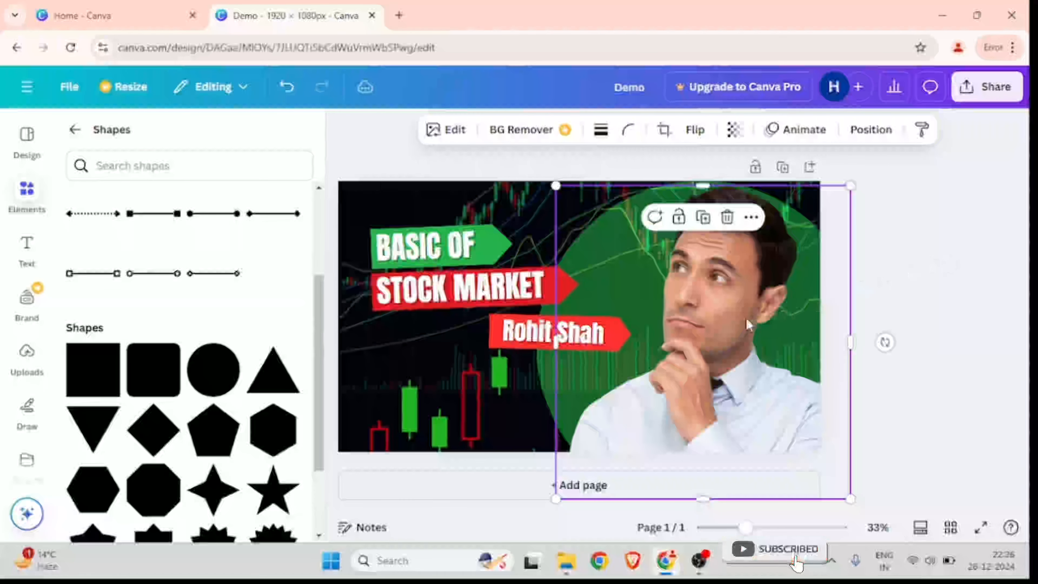
drag(743, 319, 724, 310)
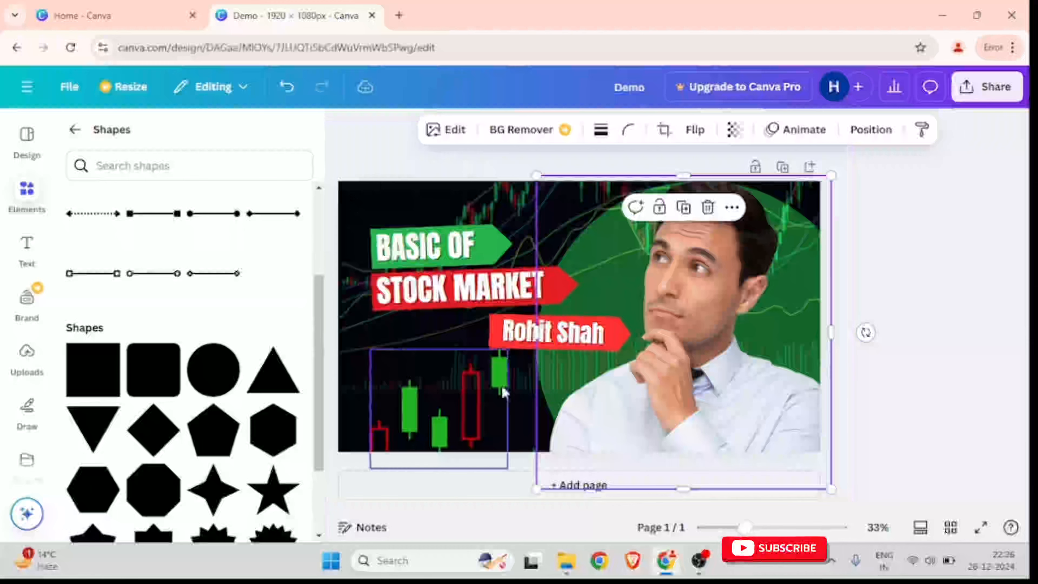
click(885, 398)
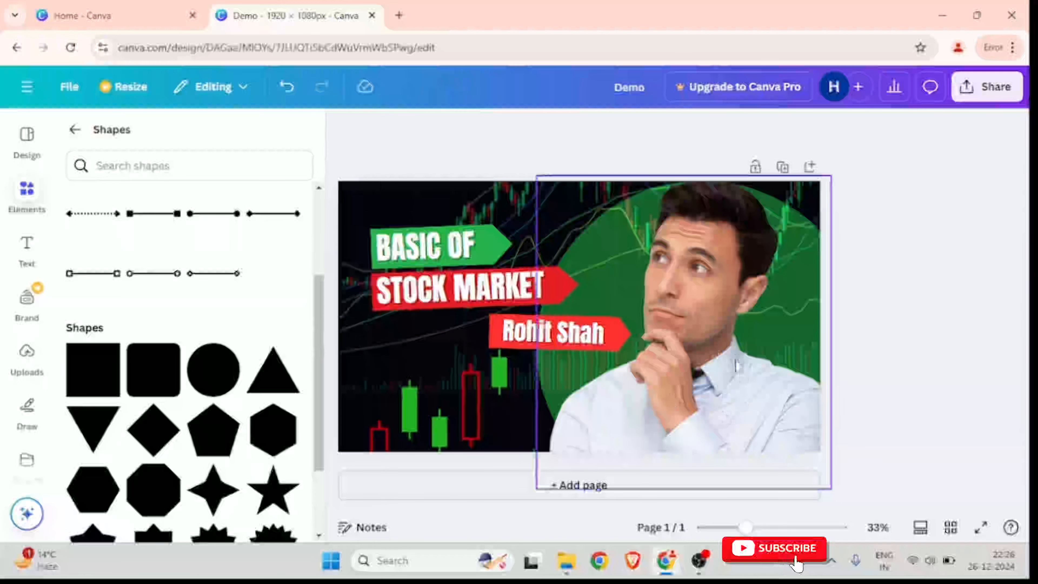
Add a second page and apply the blue '5 Shocking Tips For Hair' template to it
click(567, 490)
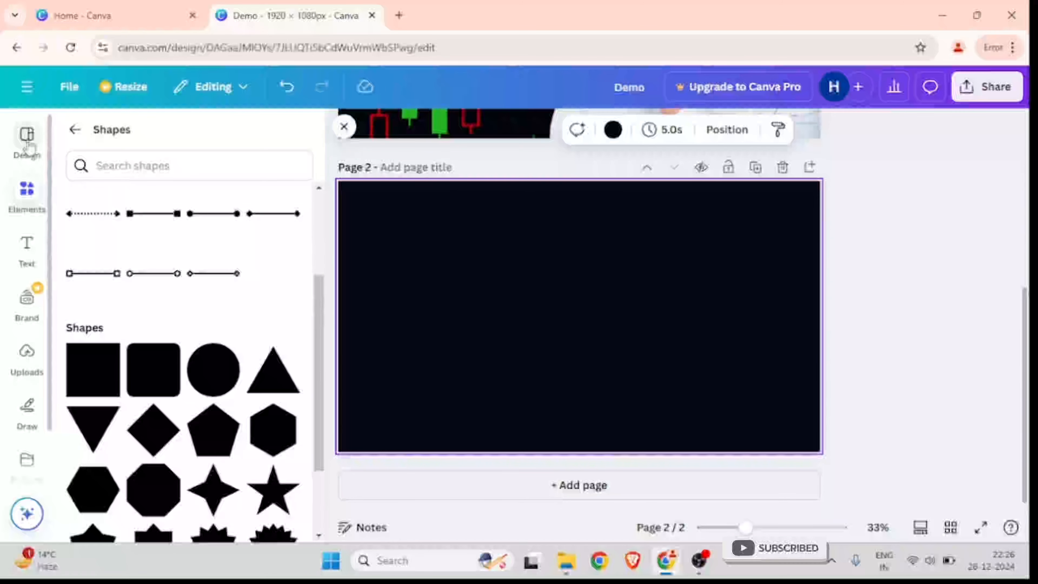
click(27, 141)
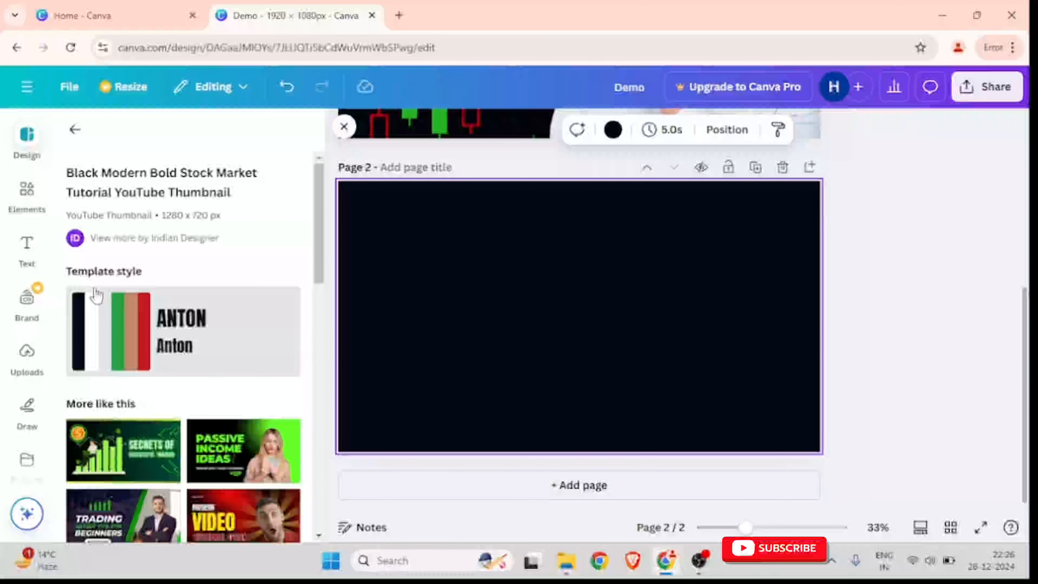
scroll(171, 366, down, 5)
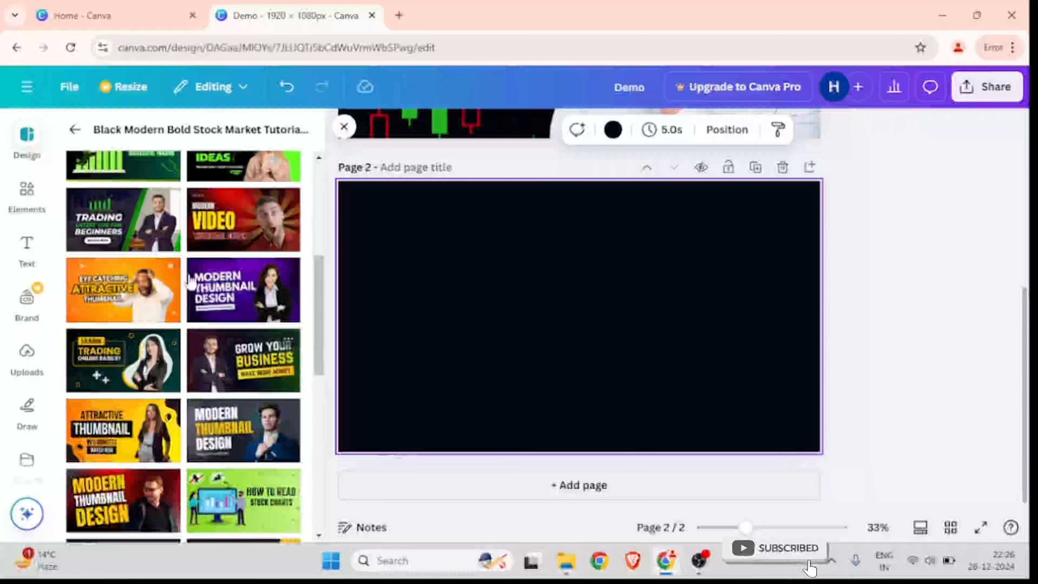
scroll(172, 311, down, 5)
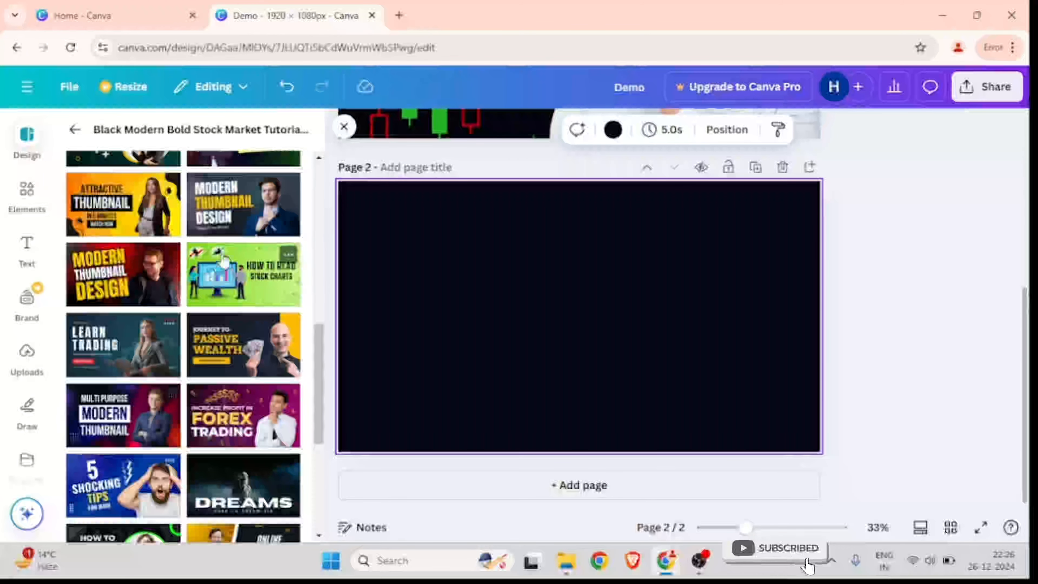
scroll(230, 262, down, 3)
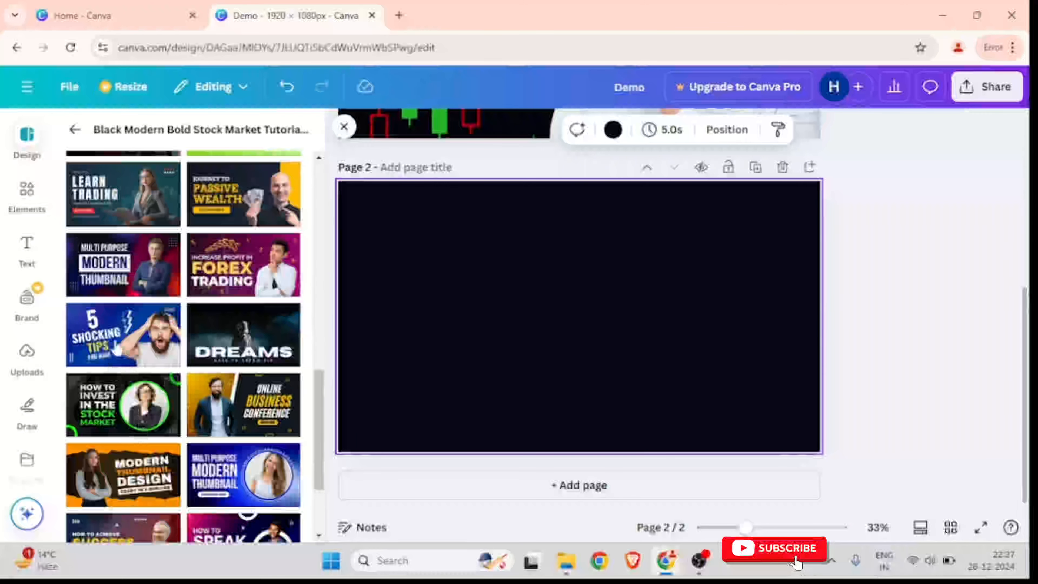
click(107, 339)
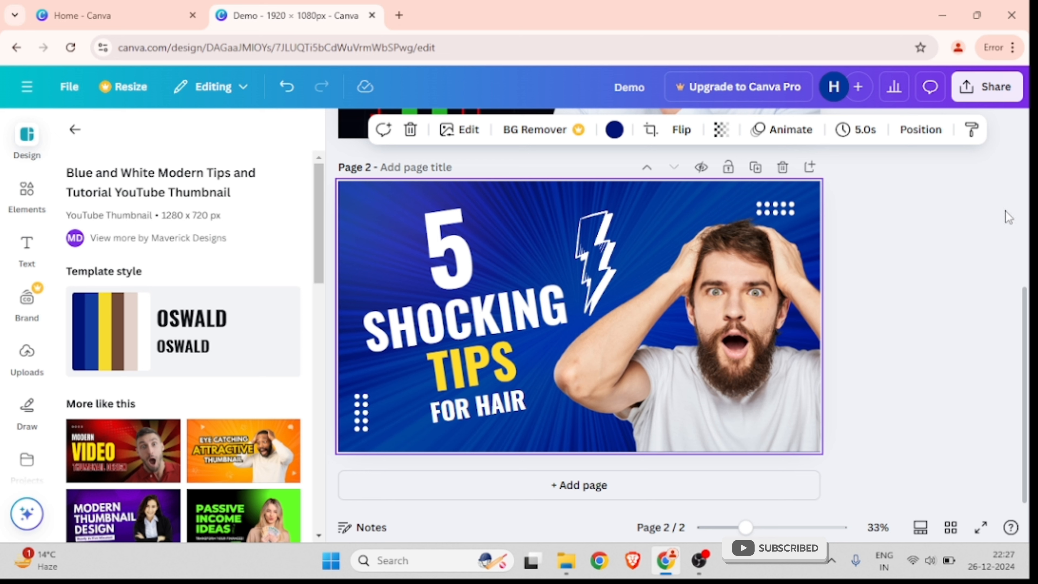
Enlarge the man's photo on page 2 and shift it up and left
click(720, 372)
drag(718, 339, 672, 322)
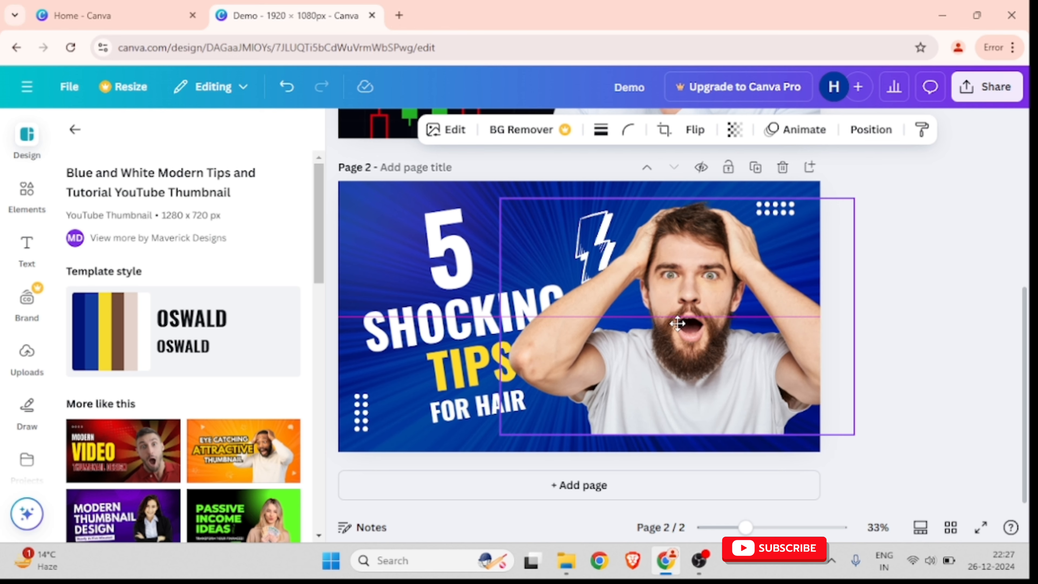
drag(854, 435, 953, 499)
drag(735, 378, 727, 364)
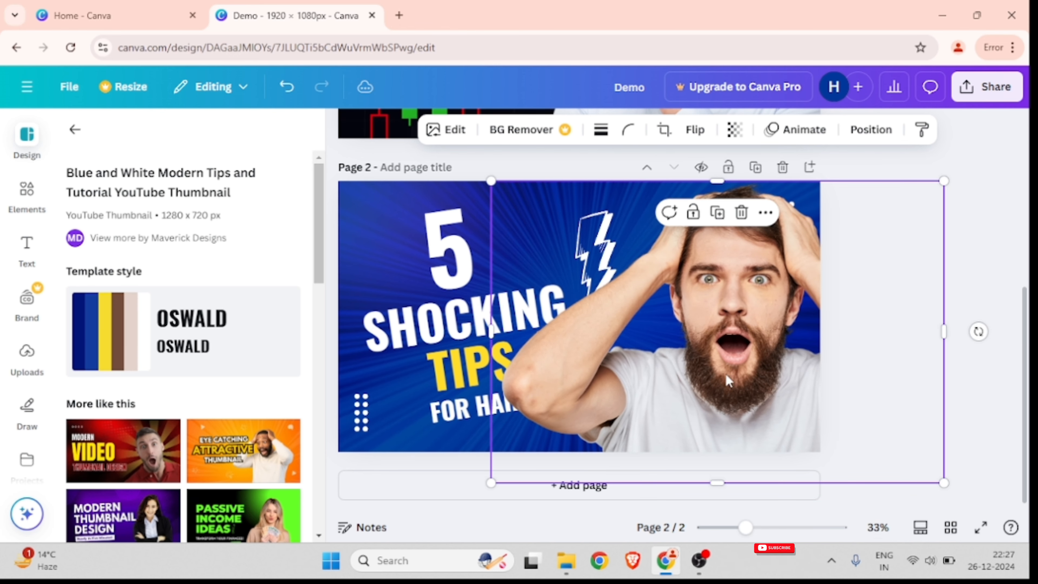
click(1001, 260)
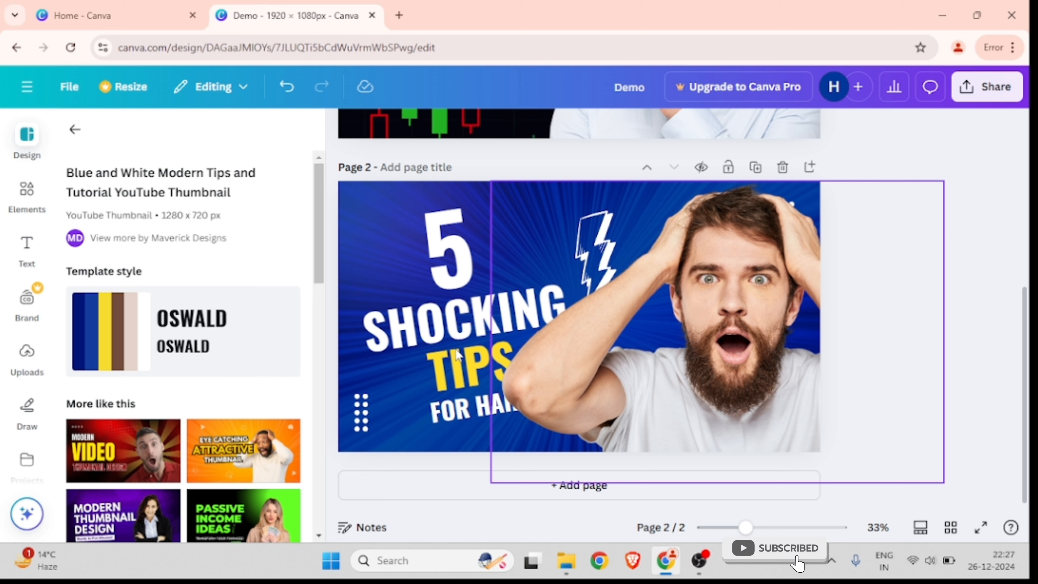
Change the headline number from 5 to 10
click(450, 251)
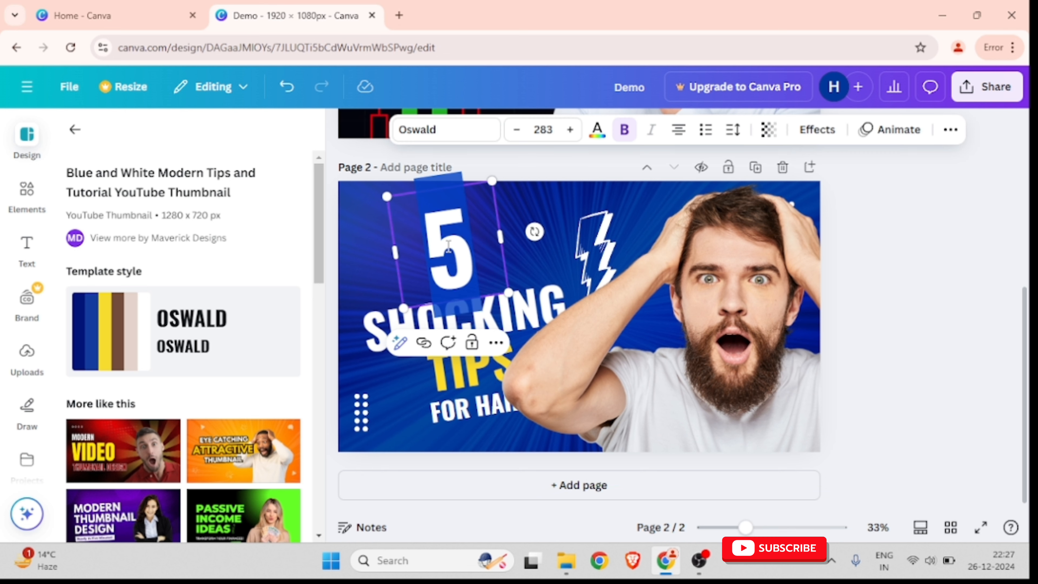
text(10)
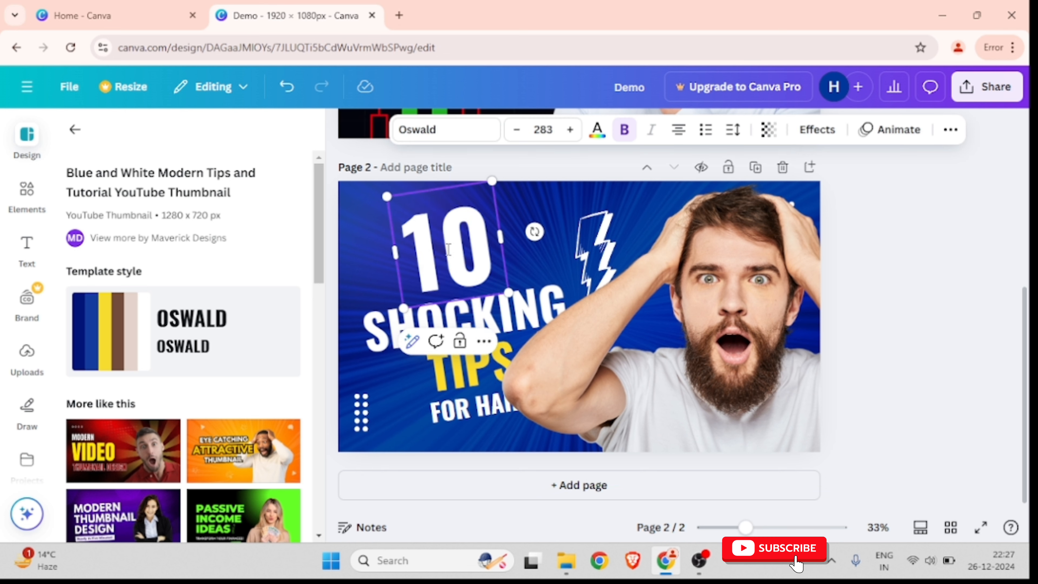
click(511, 370)
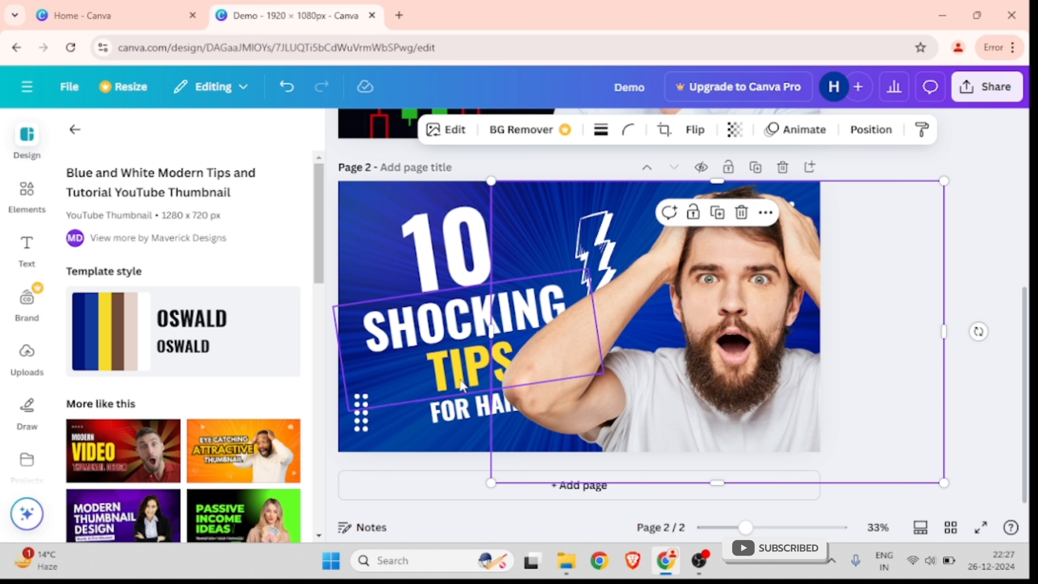
Replace FOR HAIR with FOR STOCK MARKET, widen it to one line, and place it under TIPS
click(460, 416)
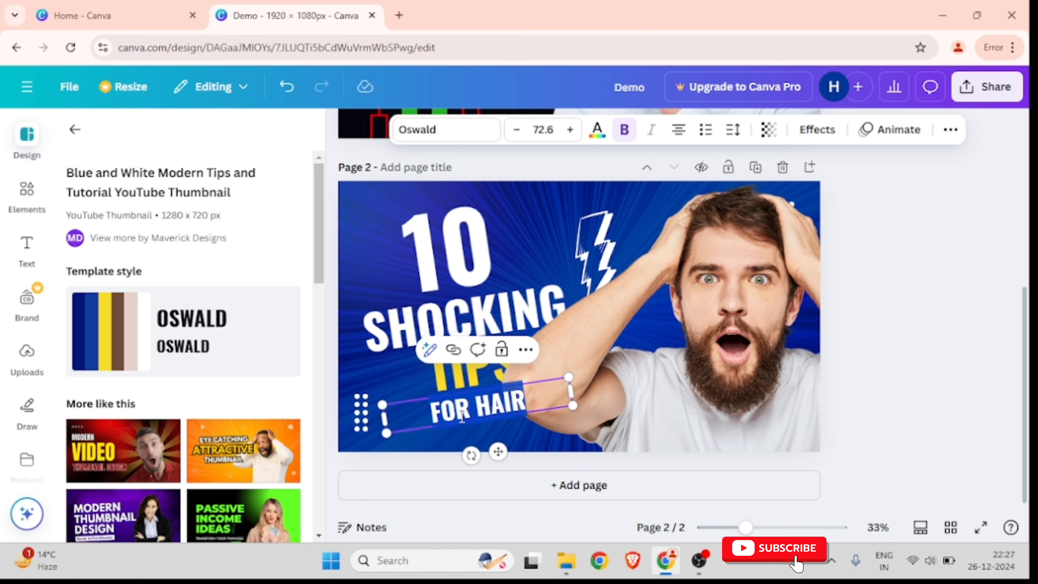
key(BackSpace)
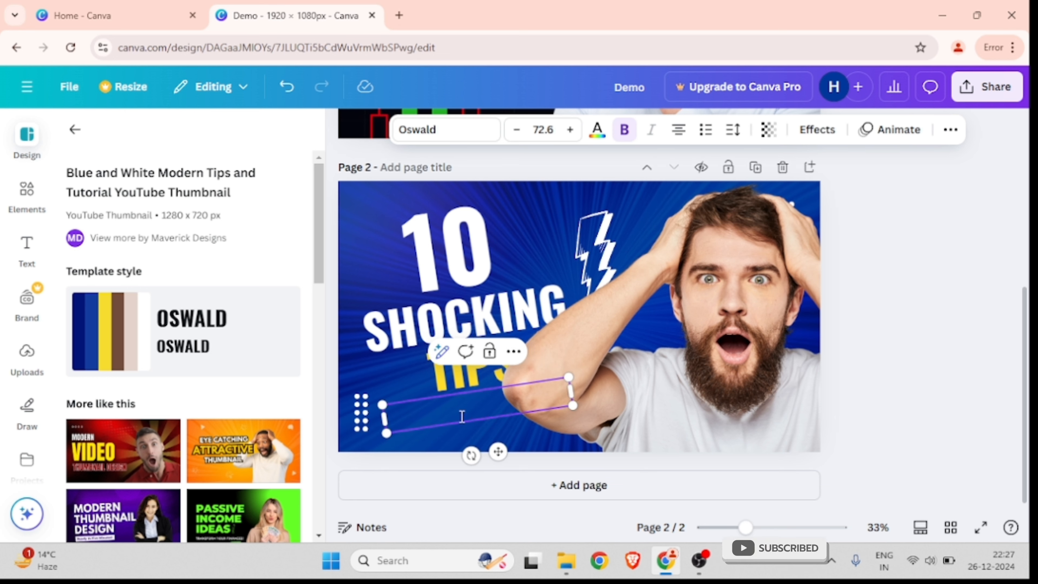
text(FOR)
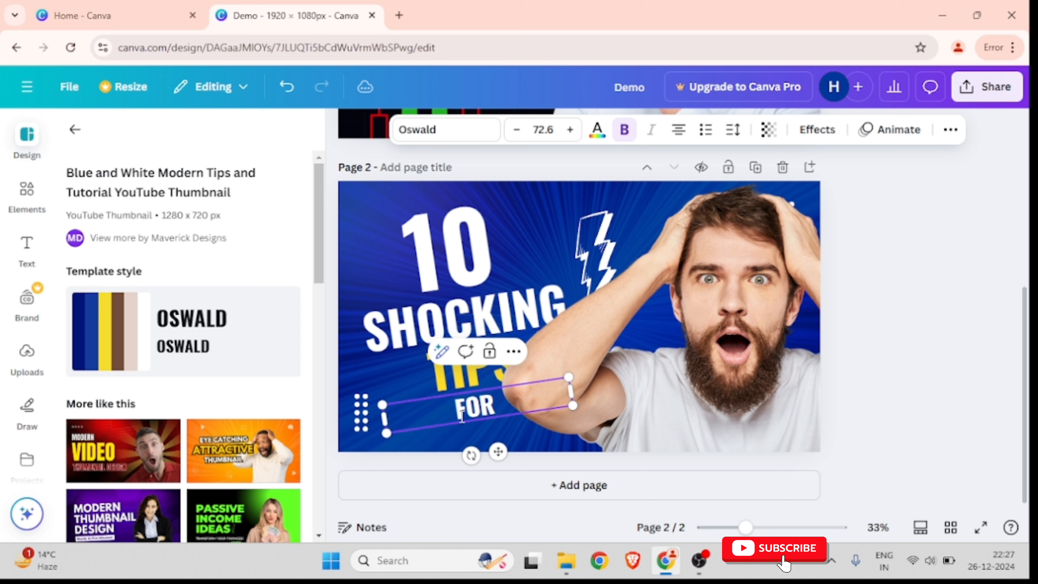
text( STCO)
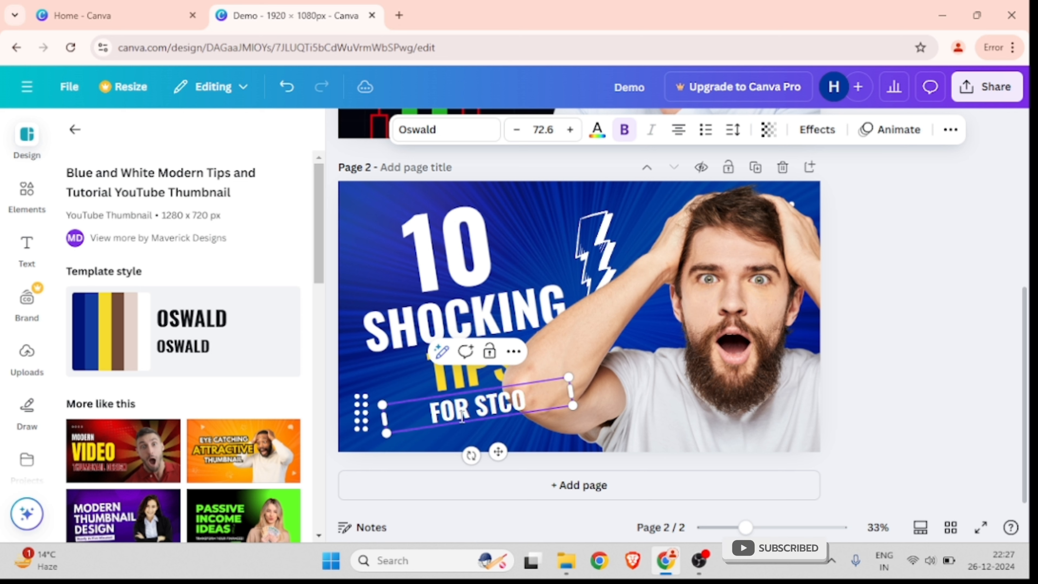
key(BackSpace)
key(BackSpace)
text(OCK)
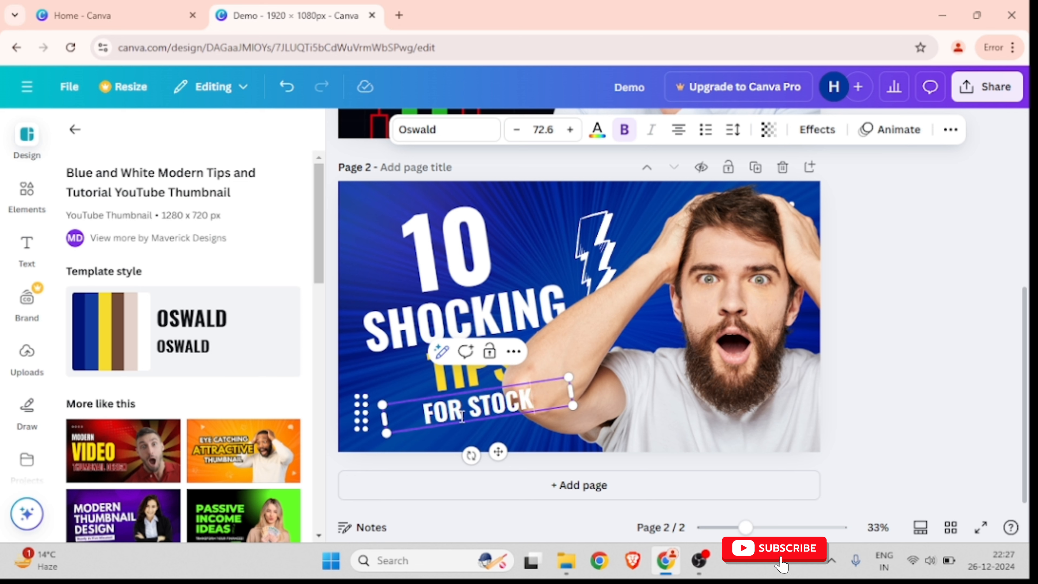
text( MAR)
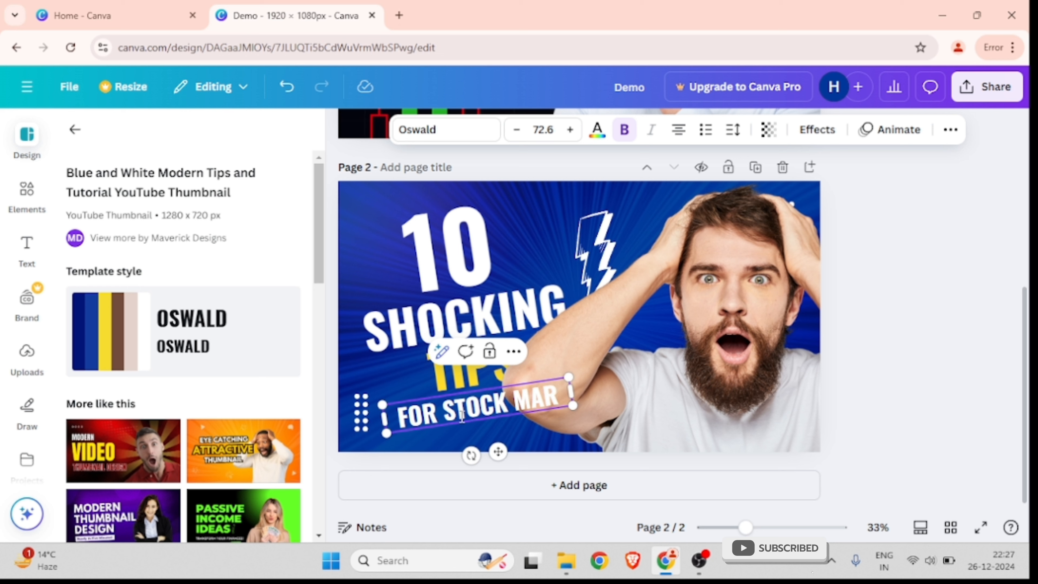
text(KET)
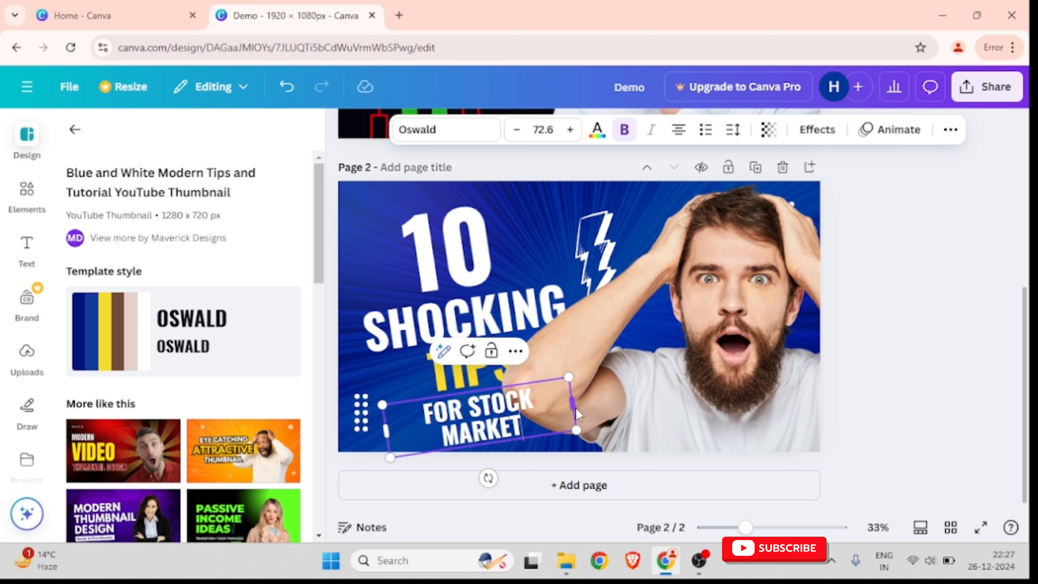
drag(574, 401, 630, 406)
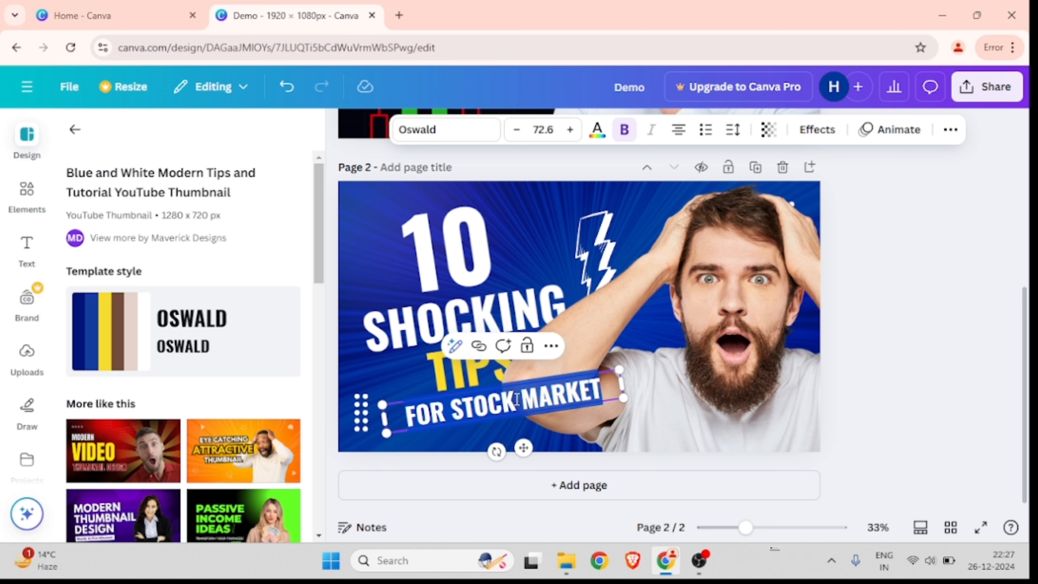
click(968, 354)
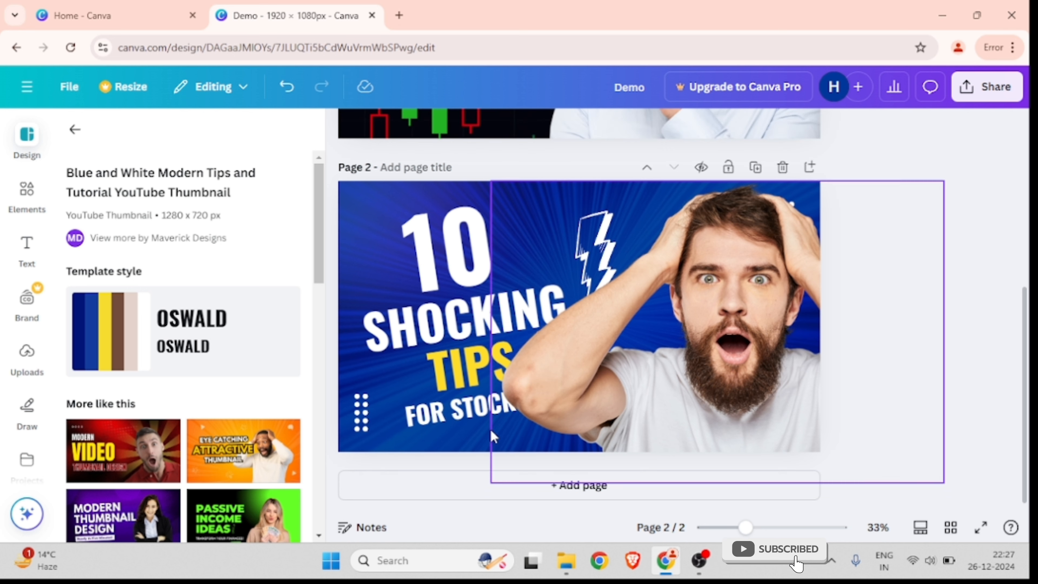
drag(468, 412, 435, 411)
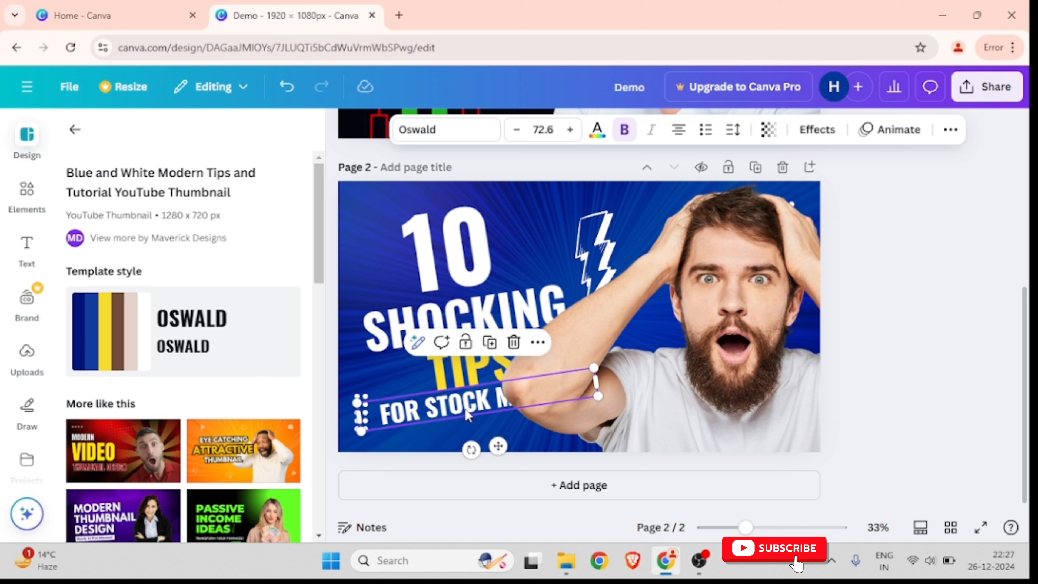
drag(465, 409, 490, 425)
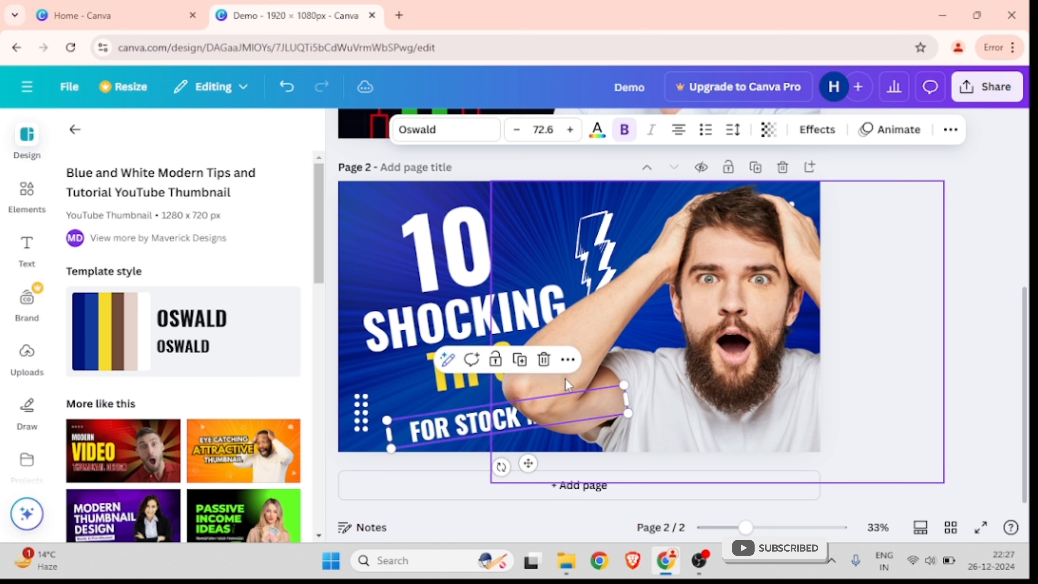
Use Layer > Bring to front on FOR STOCK MARKET, then shift it slightly up-left below TIPS
click(458, 423)
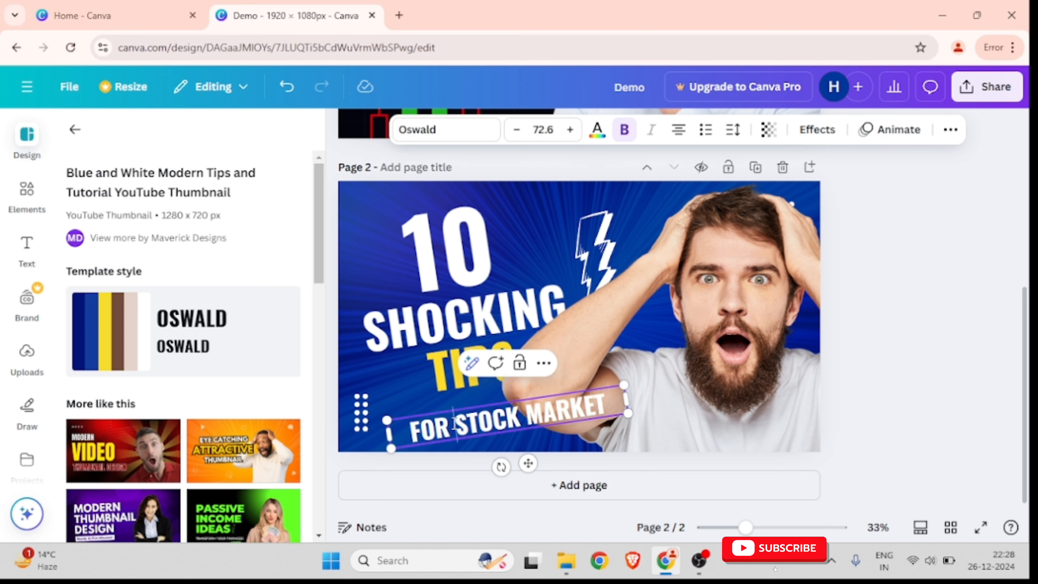
right_click(426, 430)
key(Escape)
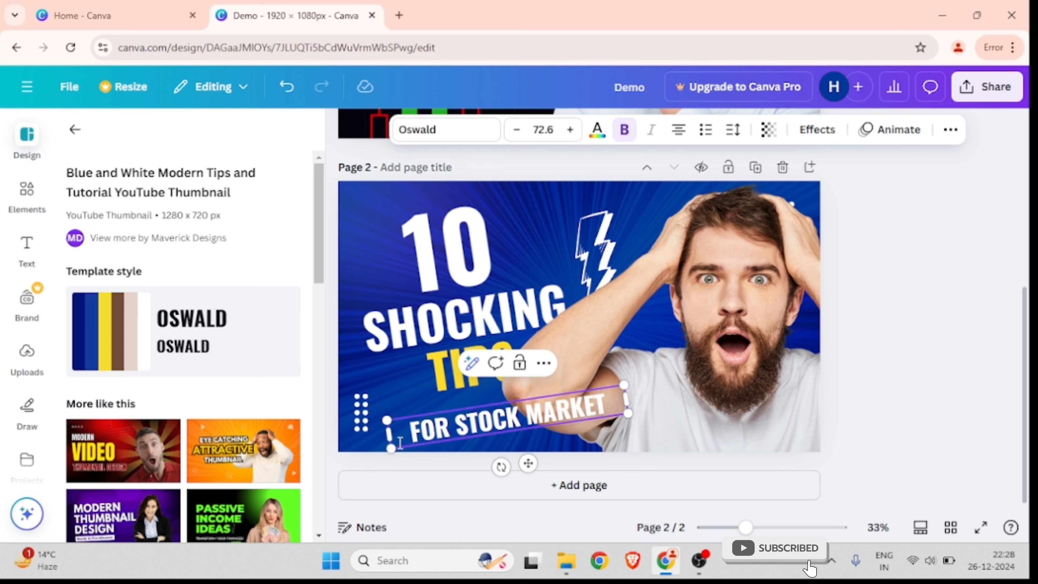
click(371, 359)
click(412, 424)
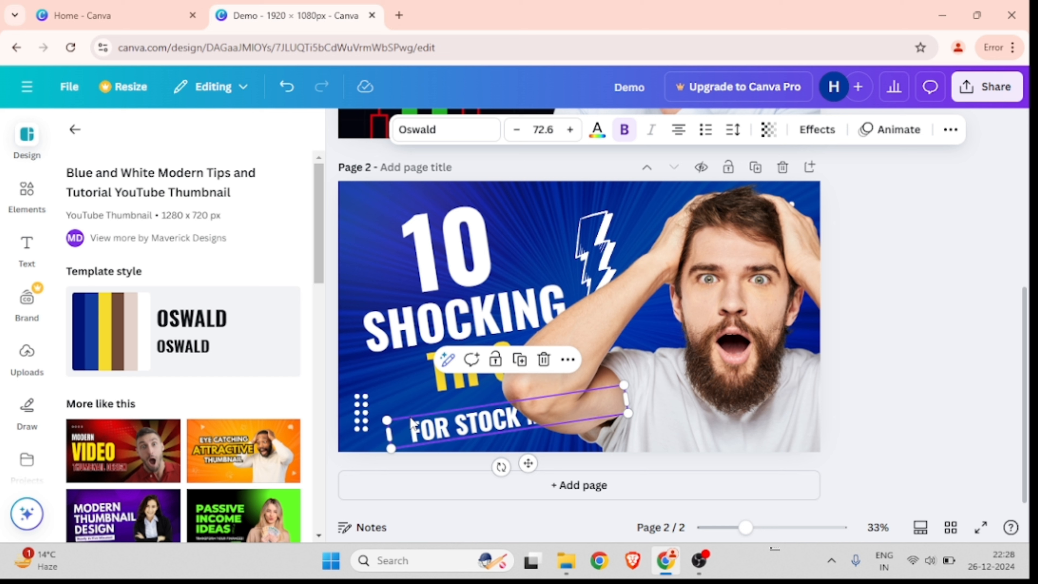
right_click(425, 431)
mouse_move(474, 287)
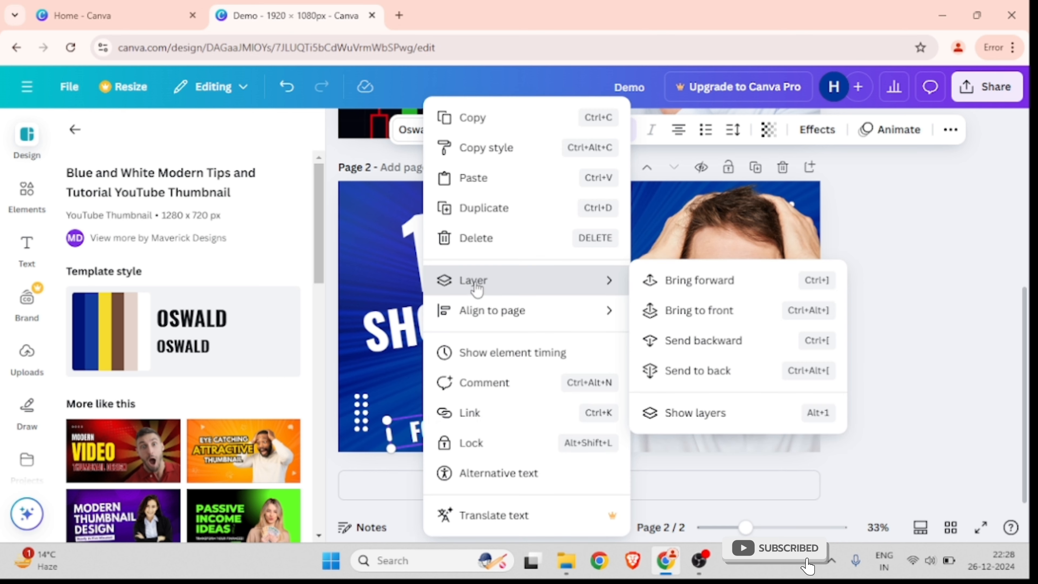
click(654, 313)
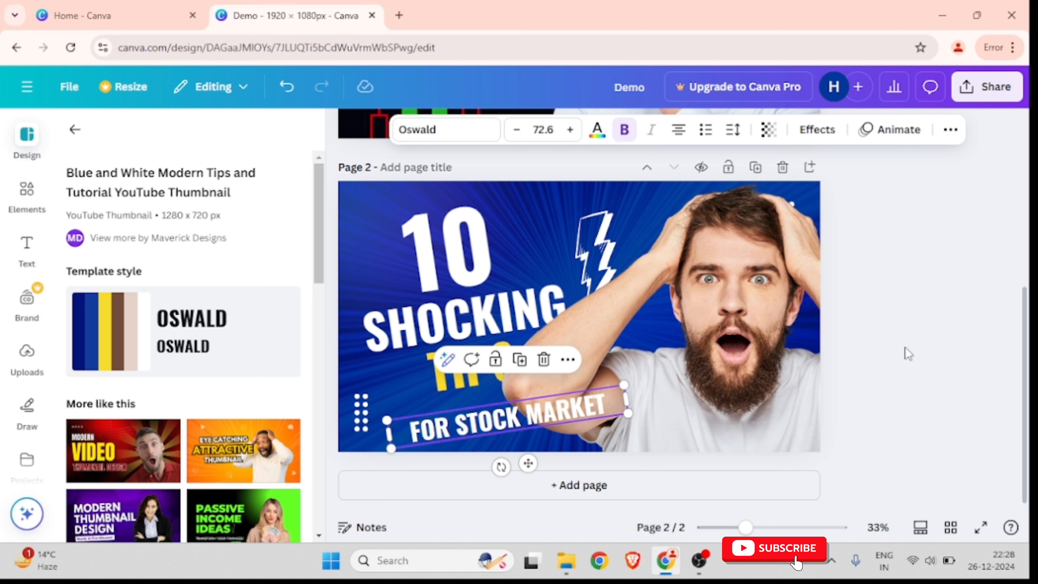
click(943, 320)
drag(557, 414, 540, 398)
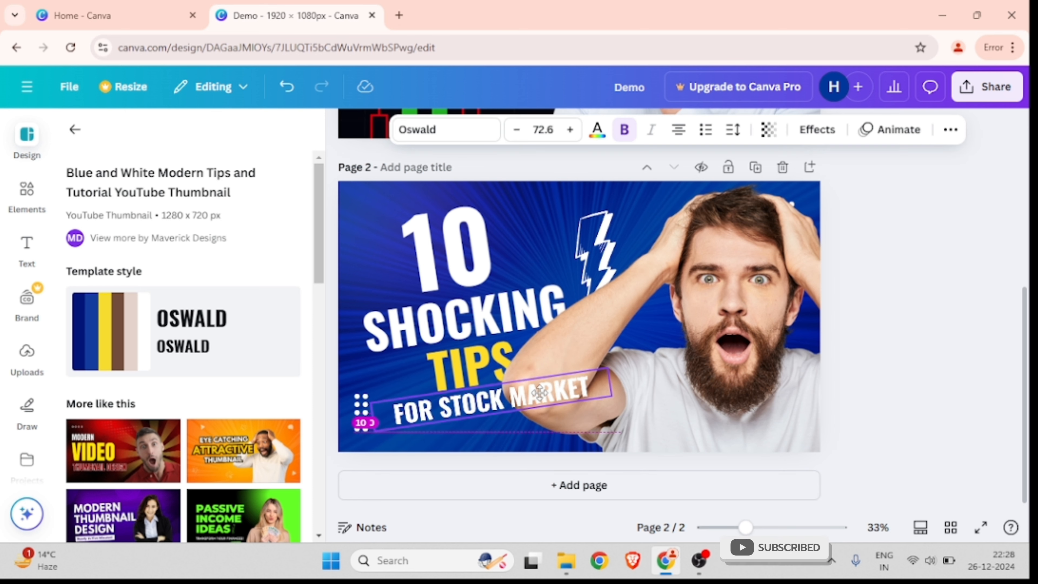
click(971, 264)
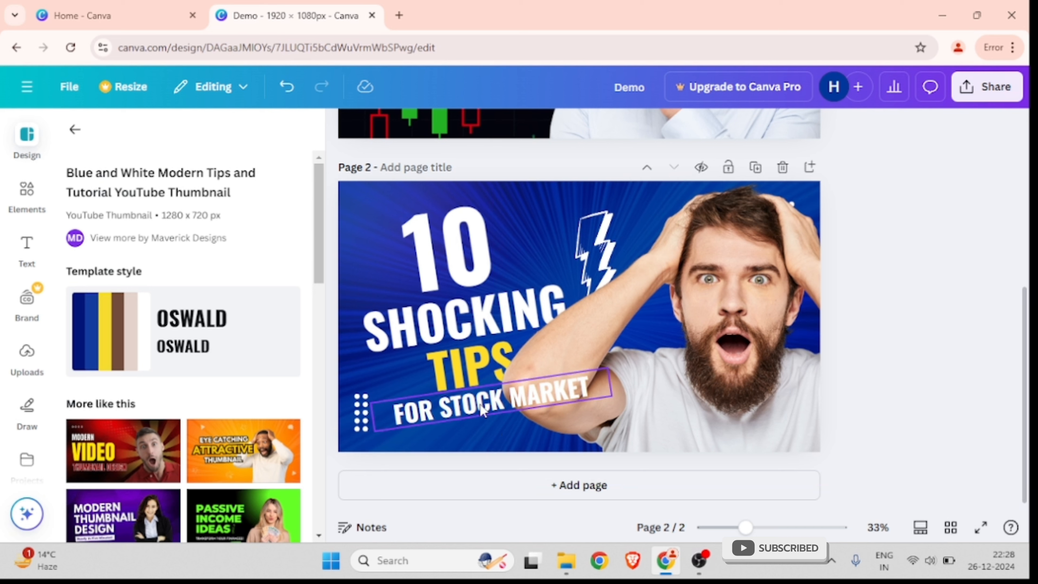
Add a red square shape and drag it to the bottom-left of page 2
click(28, 195)
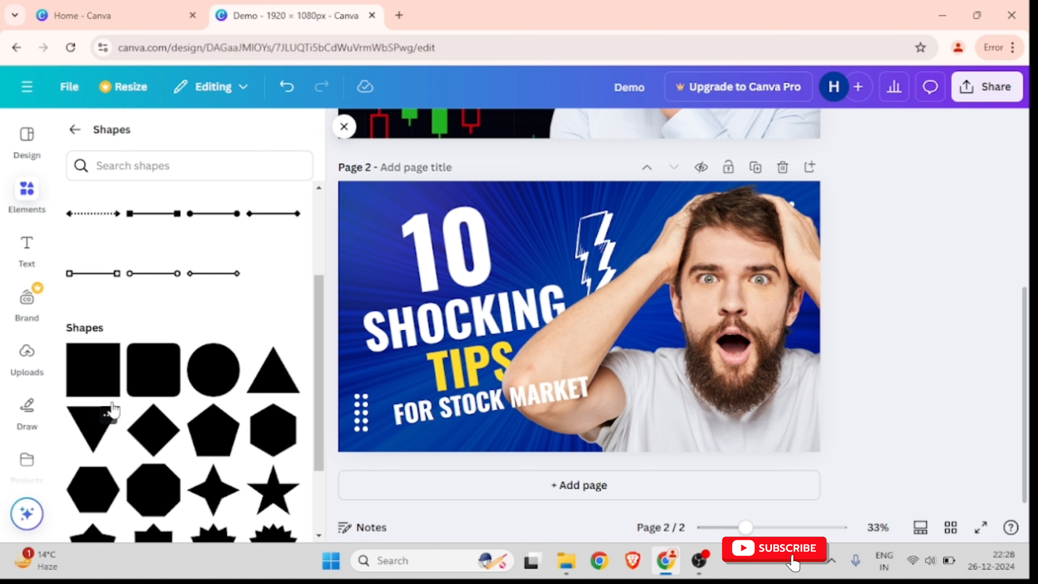
click(81, 383)
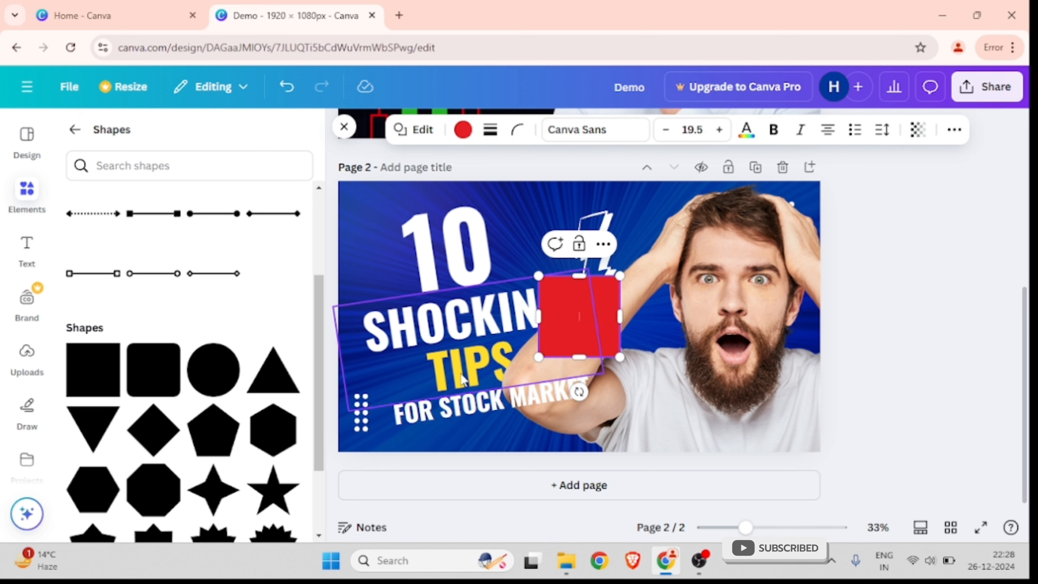
click(967, 290)
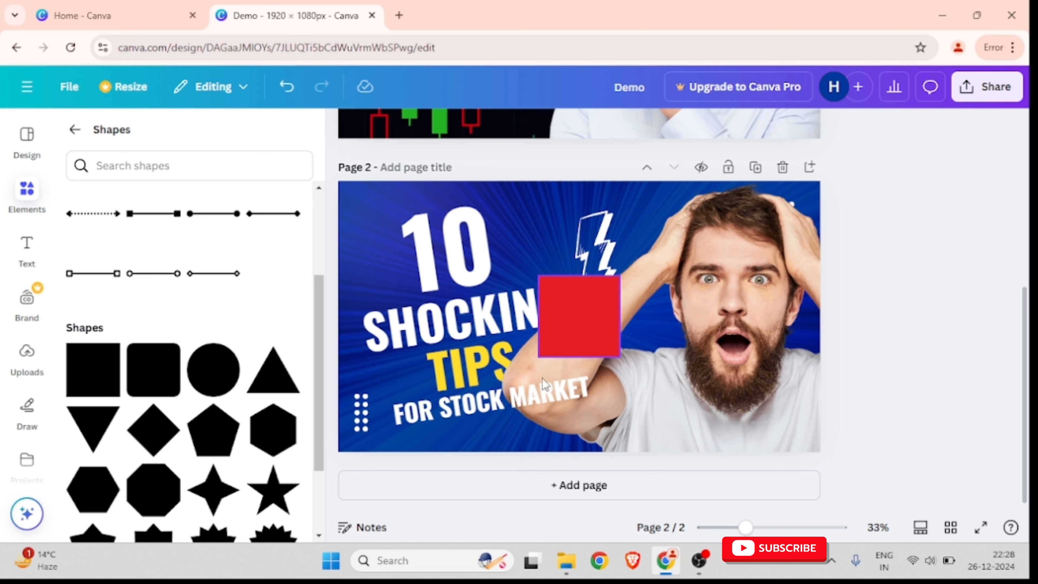
drag(582, 323, 597, 414)
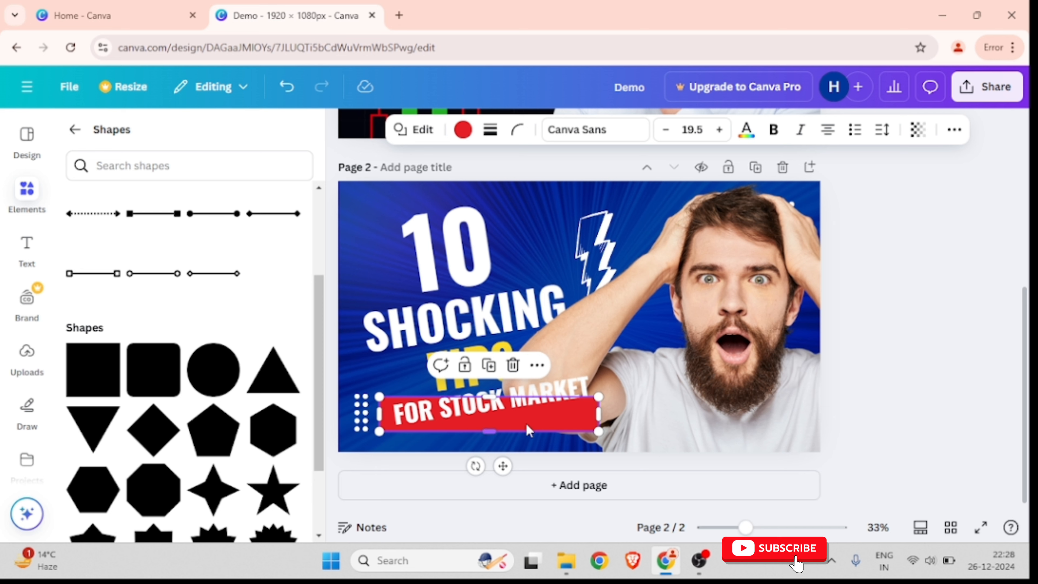
Move the red banner up under TIPS, tilt it, and resize it to fit the subtitle (873 × 139)
click(517, 449)
click(528, 425)
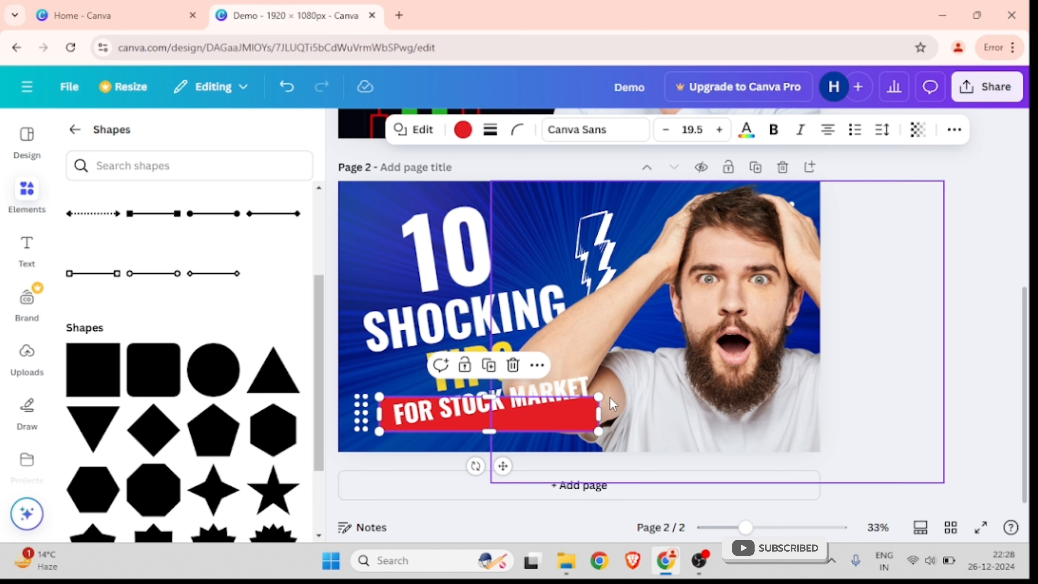
drag(585, 419, 583, 399)
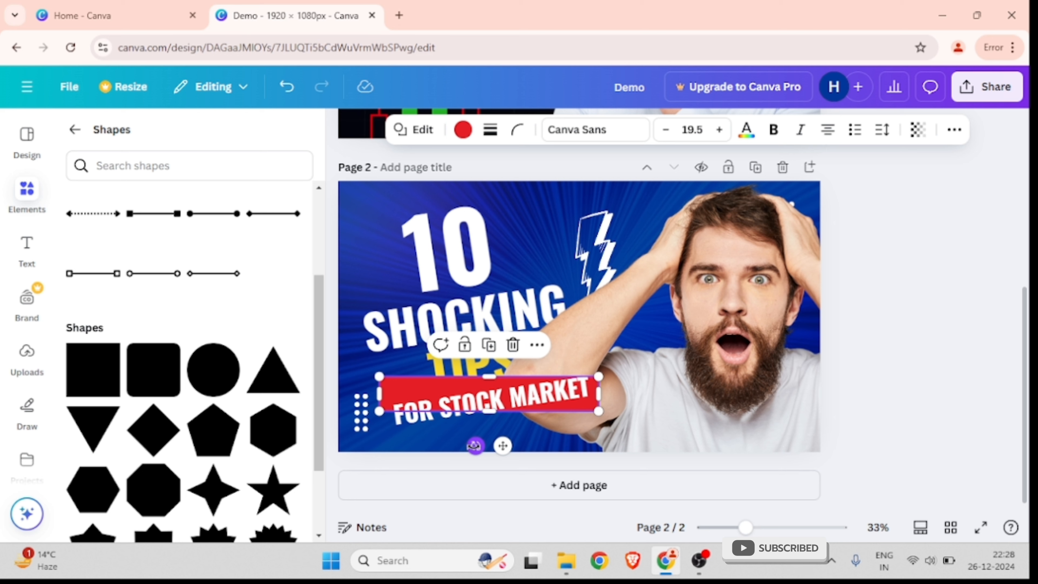
drag(475, 446, 481, 452)
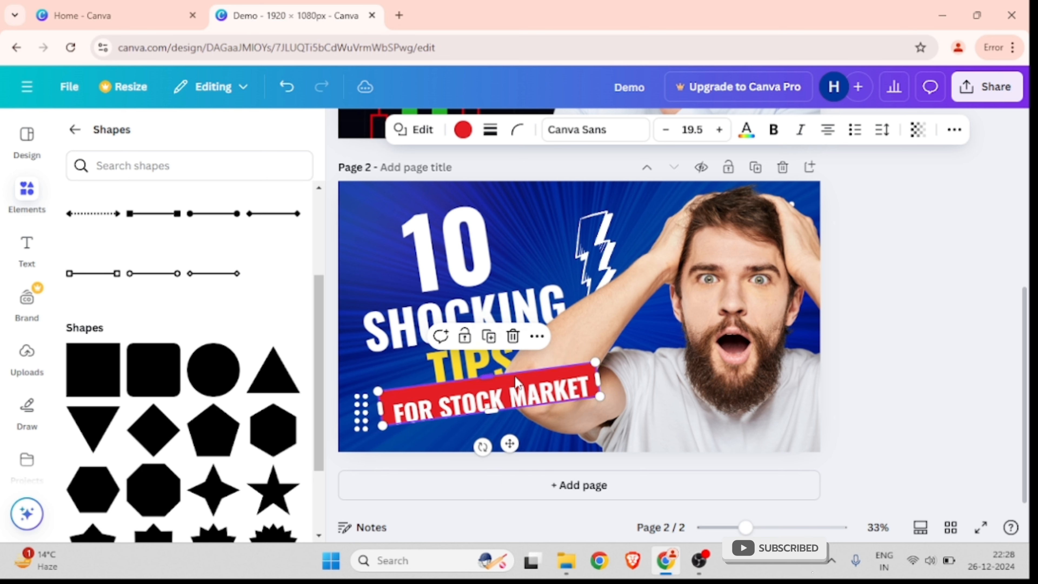
drag(516, 383, 496, 417)
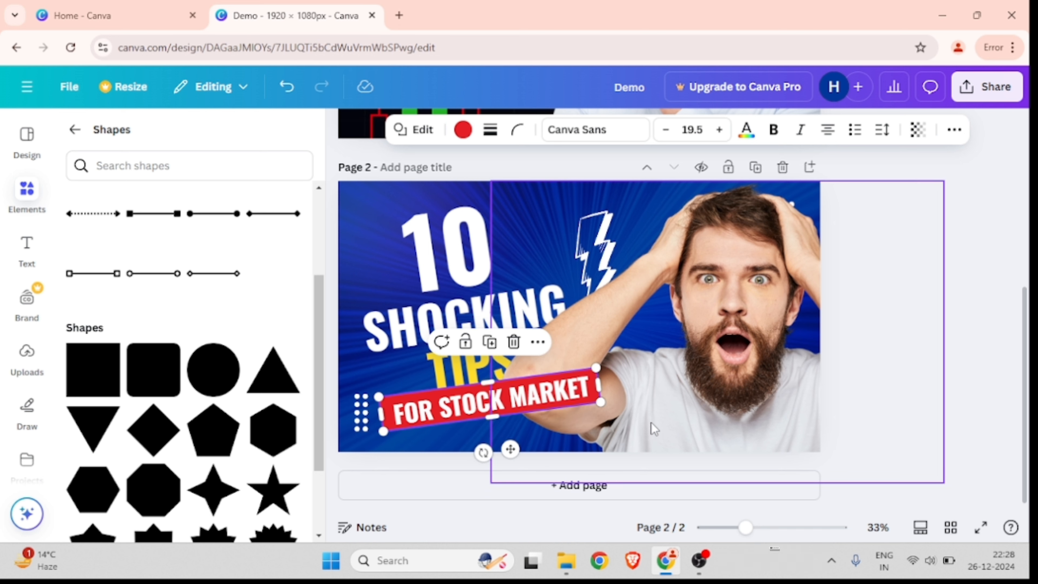
click(943, 353)
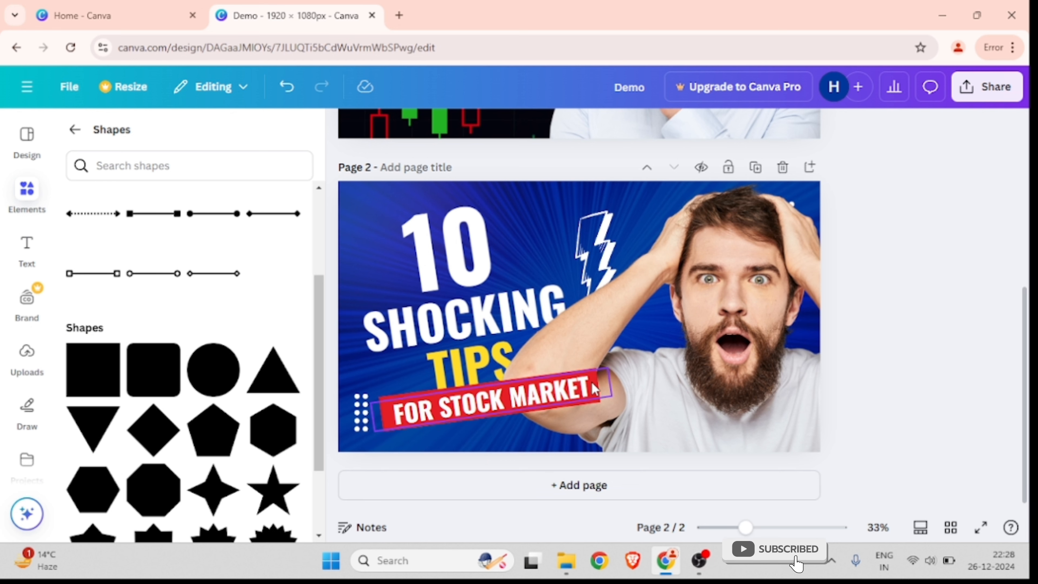
click(596, 409)
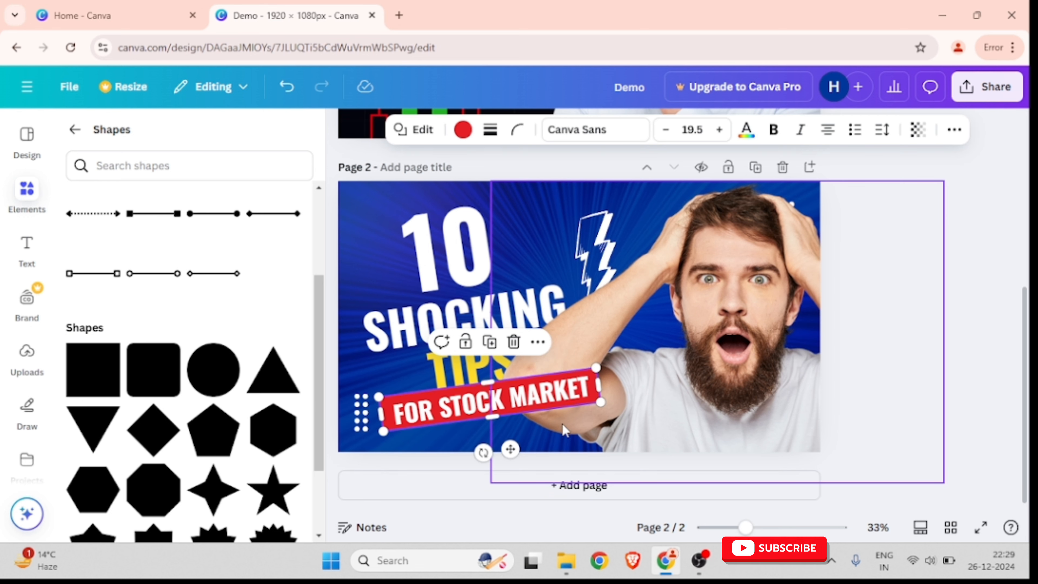
Give the red banner a solid white border at weight 12
click(490, 130)
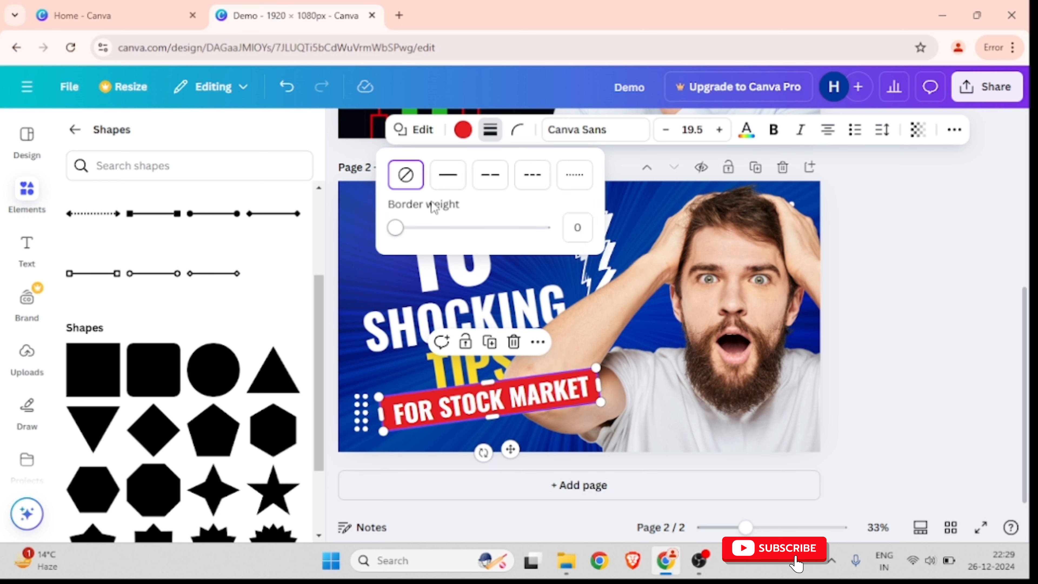
click(450, 181)
mouse_move(395, 227)
mouse_down()
mouse_move(436, 234)
mouse_move(413, 228)
mouse_up()
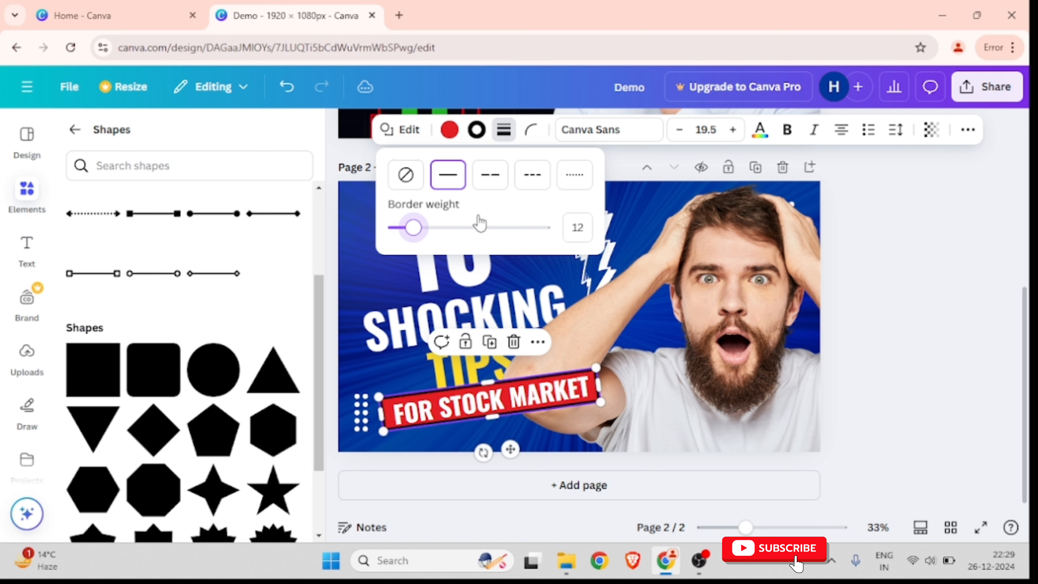
click(477, 130)
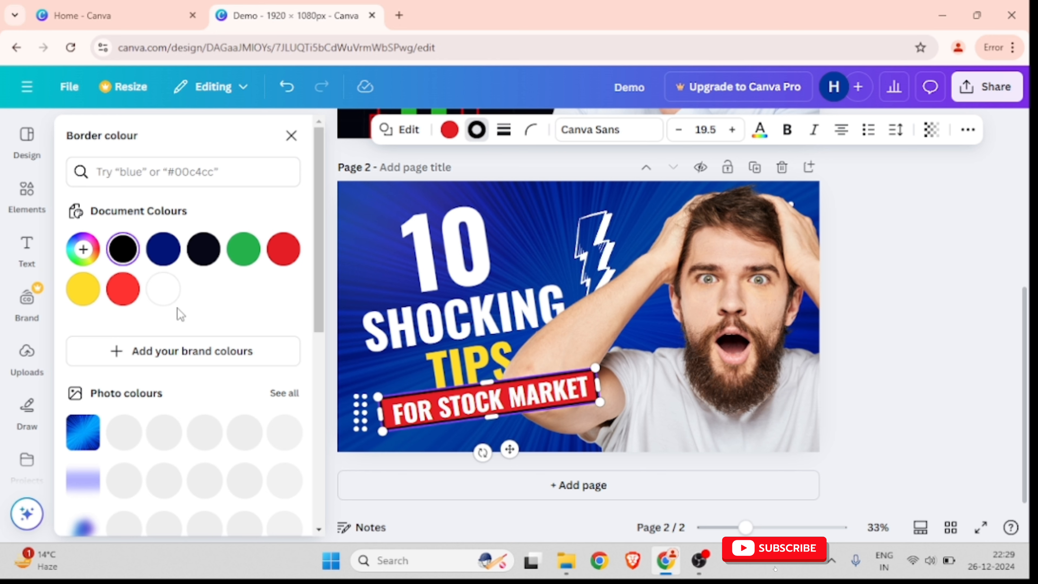
scroll(290, 441, down, 4)
click(284, 479)
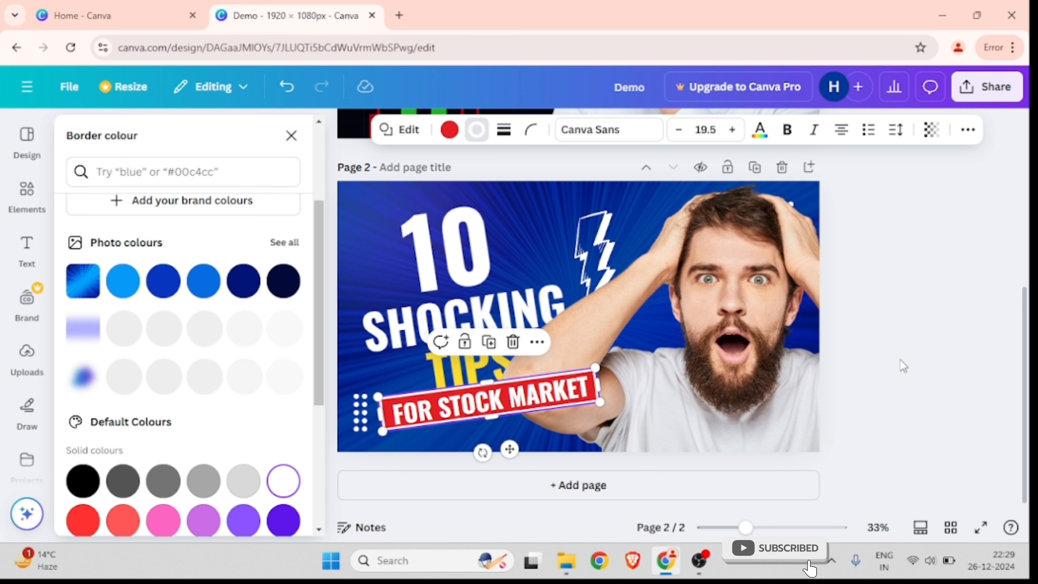
click(917, 355)
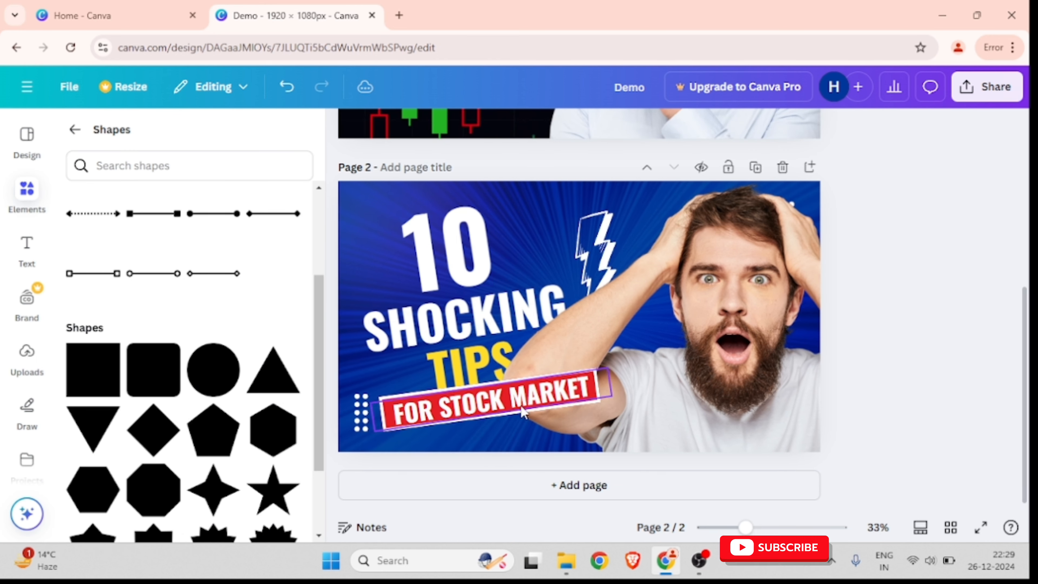
click(472, 371)
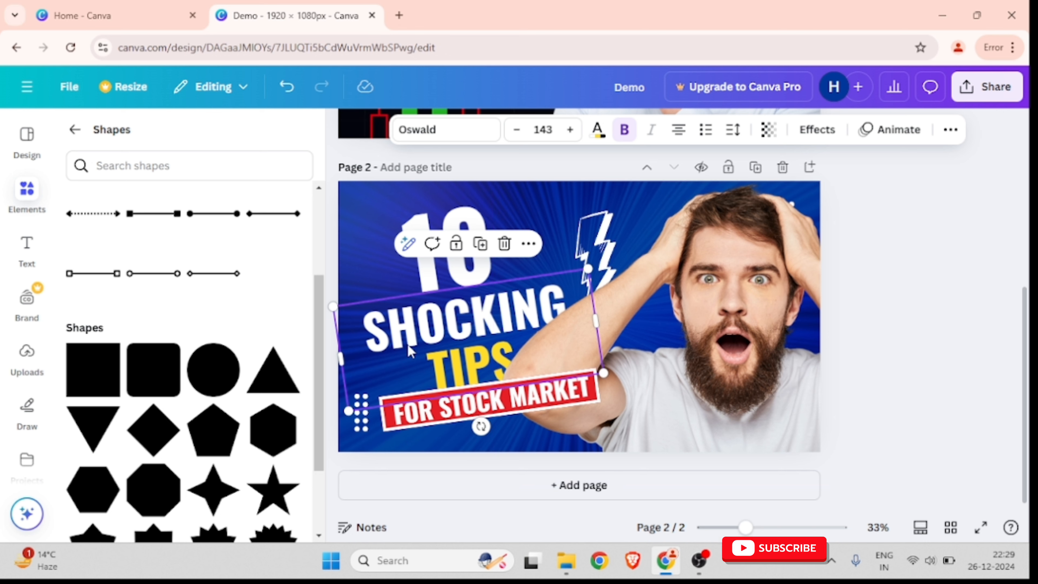
Bring the SHOCKING TIPS heading to the front with Layer > Bring to front
right_click(458, 325)
mouse_move(514, 290)
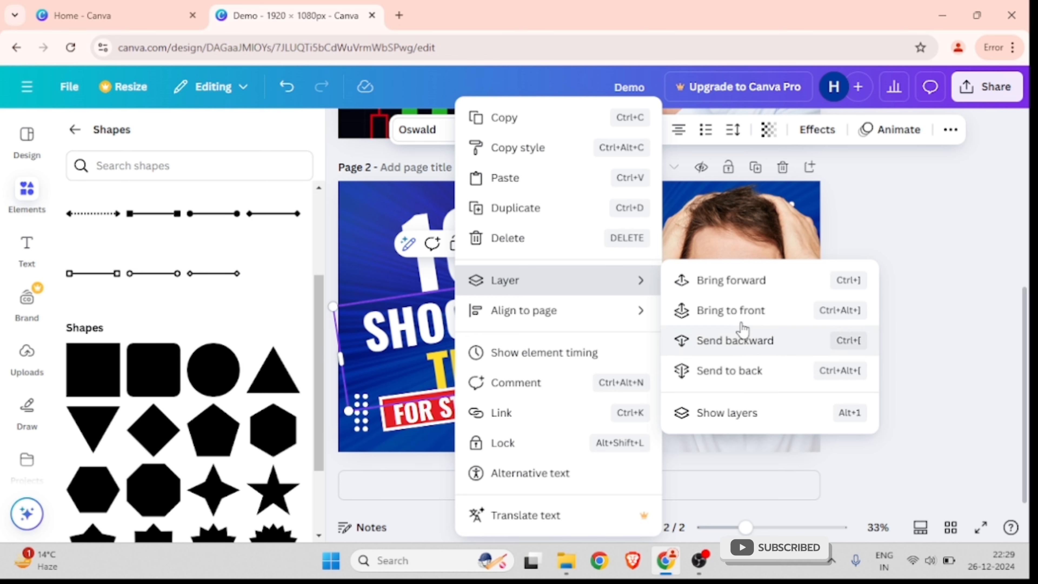
click(735, 314)
click(934, 305)
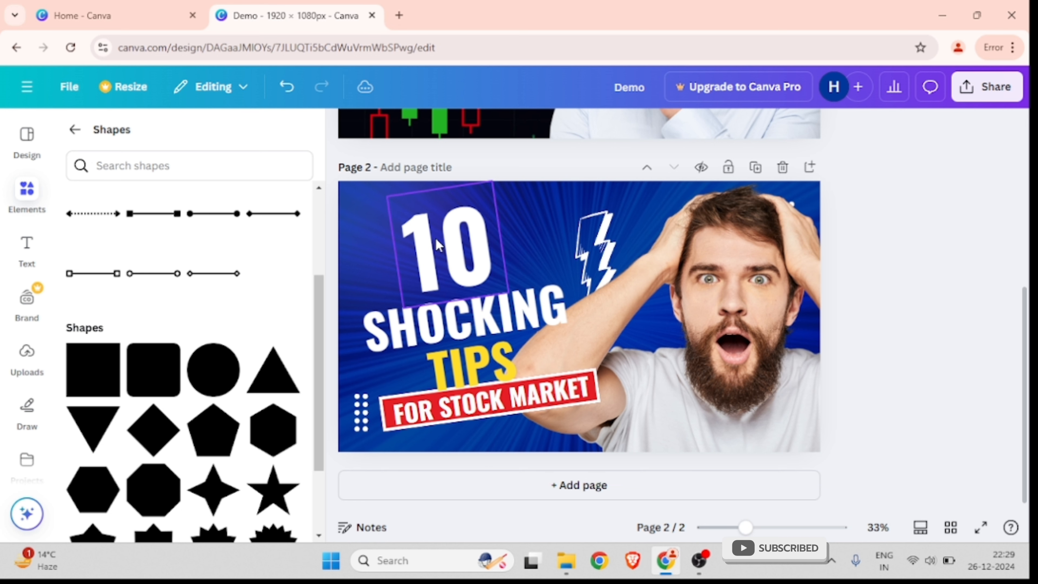
Delete the man's photo on page 2, then undo to restore it, and review both pages
click(352, 213)
click(662, 210)
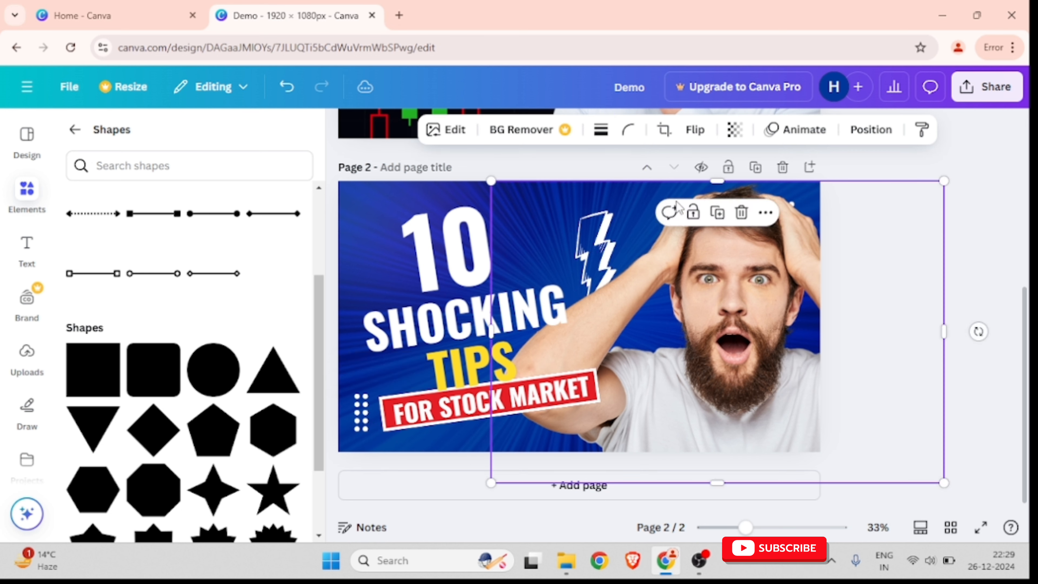
key(Delete)
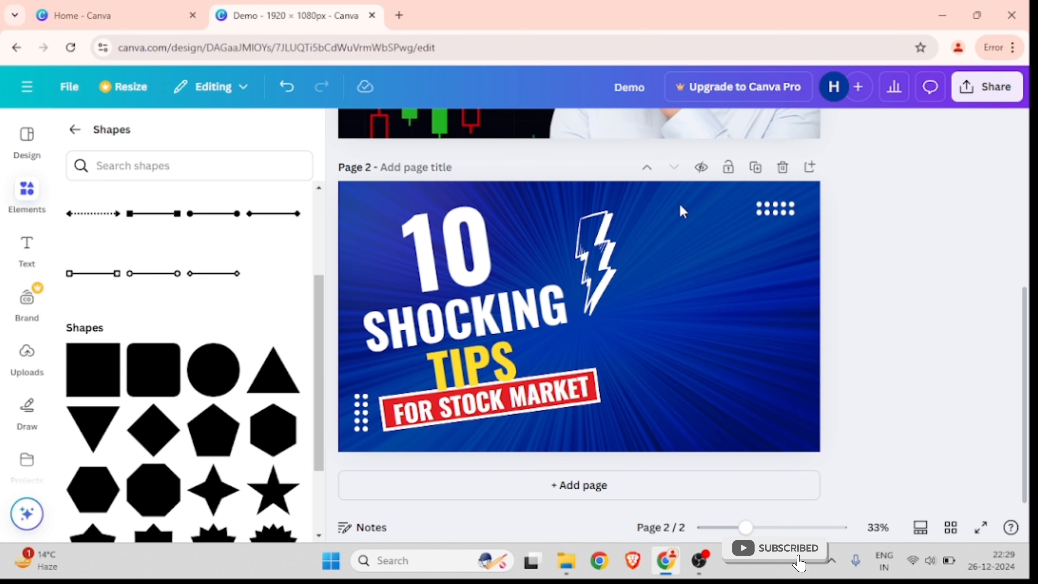
key(ctrl+z)
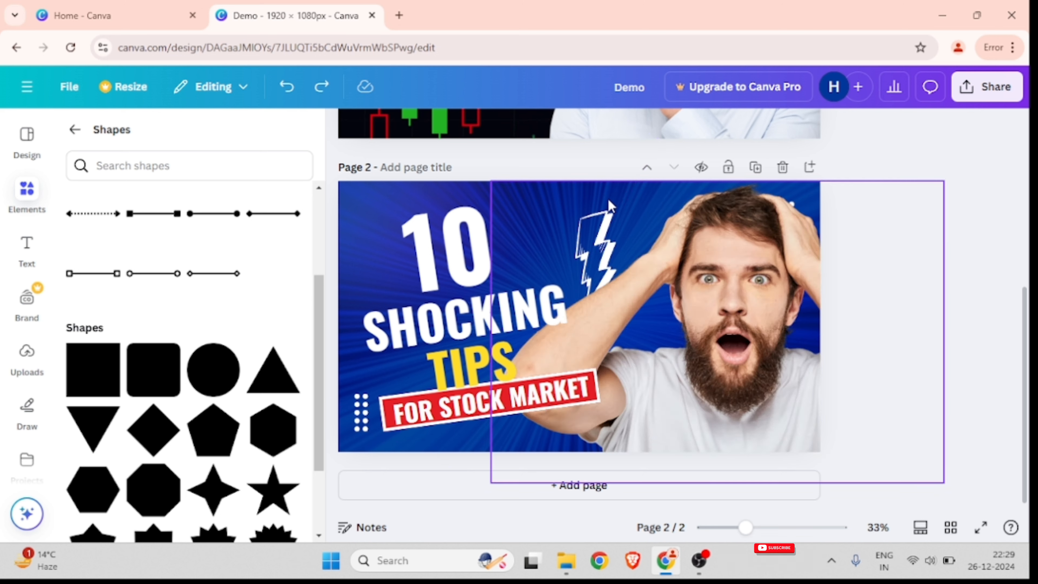
click(763, 297)
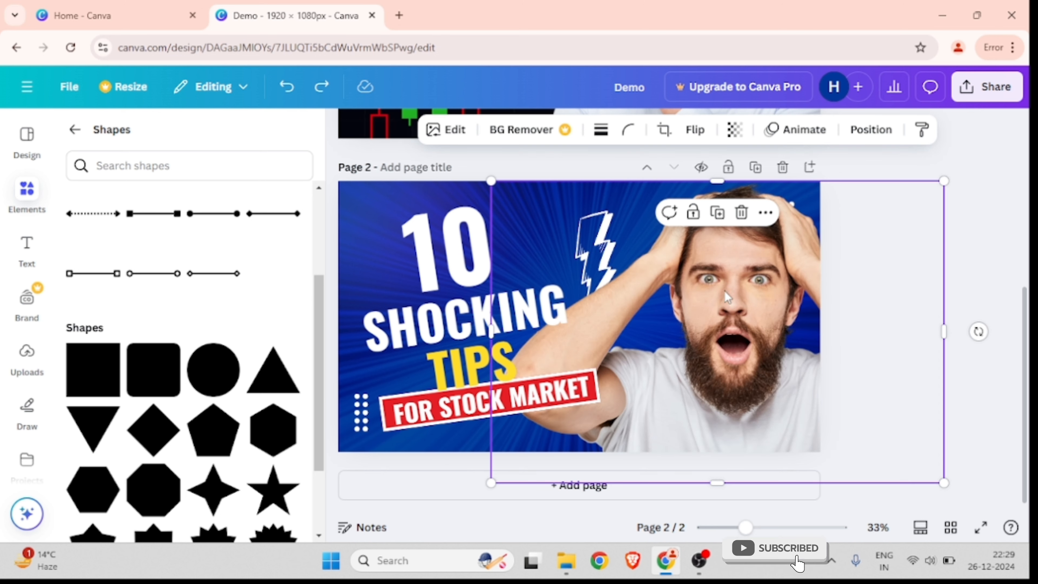
click(984, 204)
scroll(194, 347, down, 10)
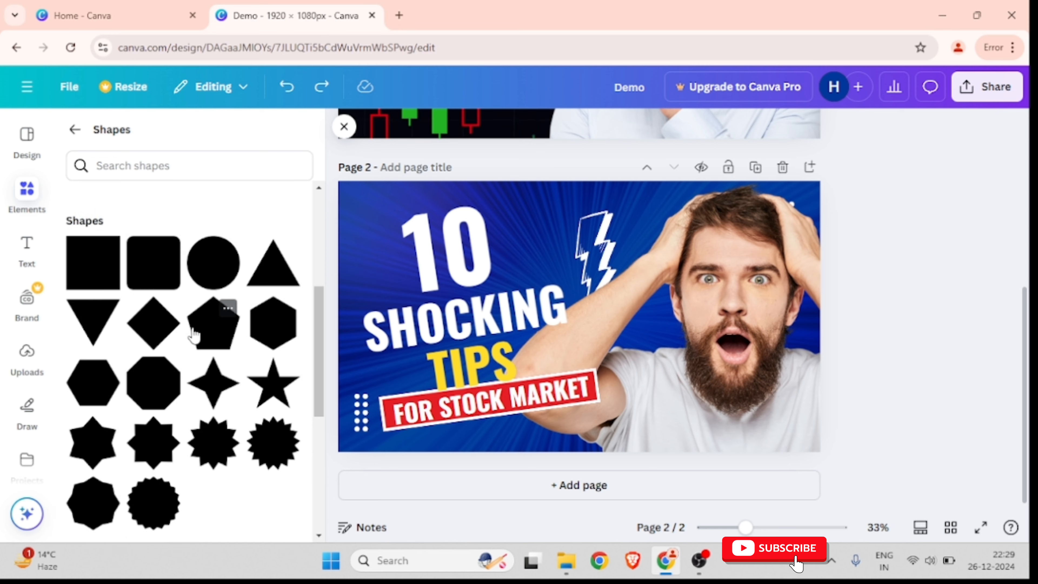
scroll(196, 378, up, 11)
scroll(201, 390, up, 3)
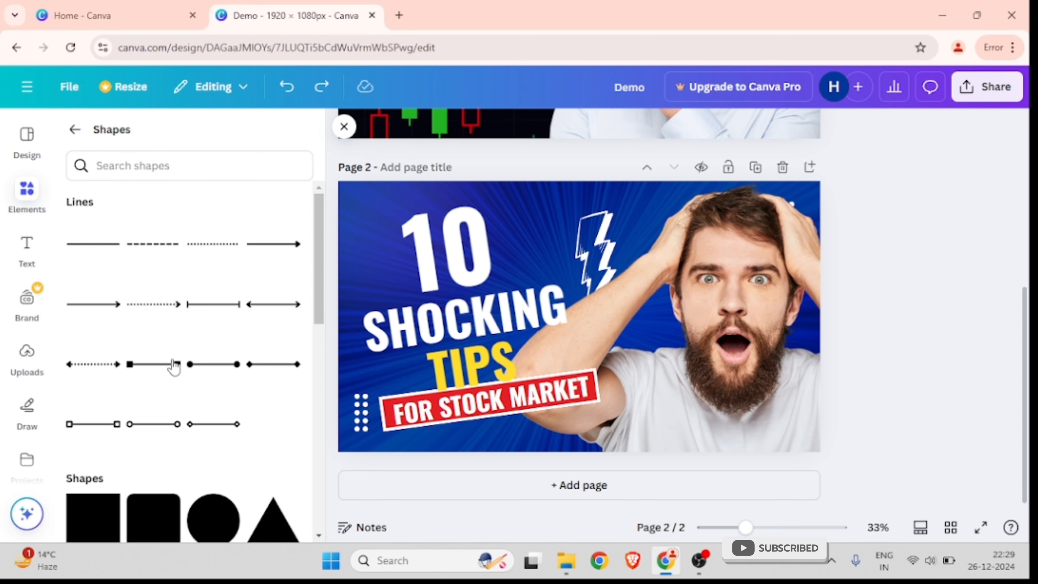
scroll(593, 331, up, 5)
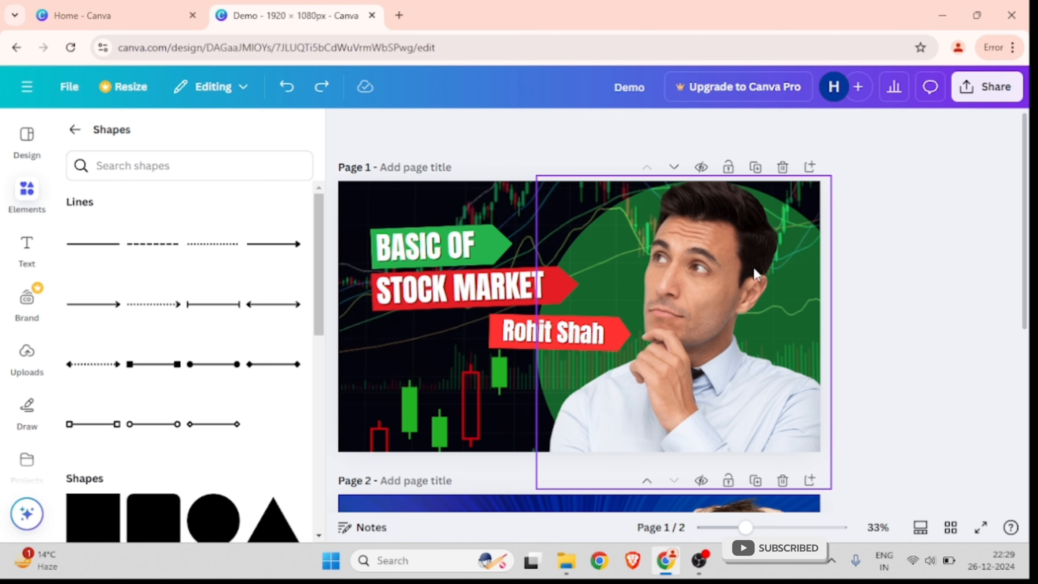
Share the Demo design as a template link, copy the link, and close the panel
scroll(756, 274, down, 5)
scroll(456, 131, up, 5)
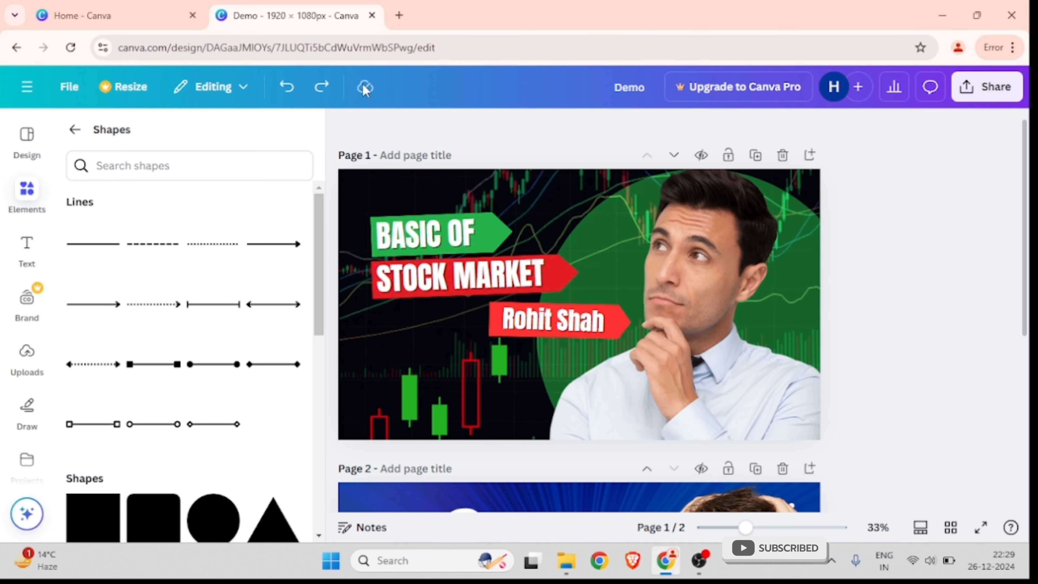
click(986, 98)
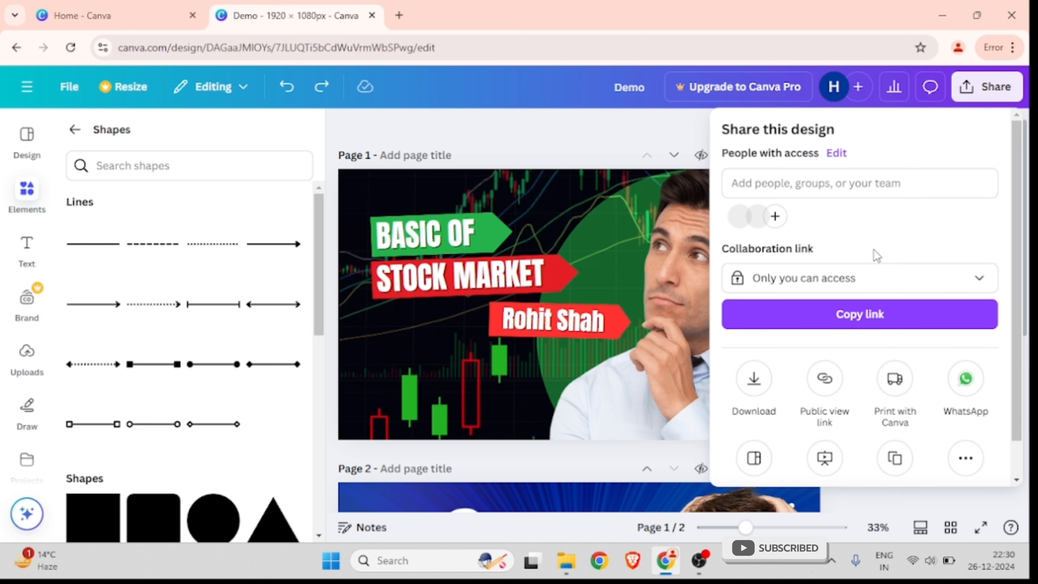
scroll(838, 329, down, 1)
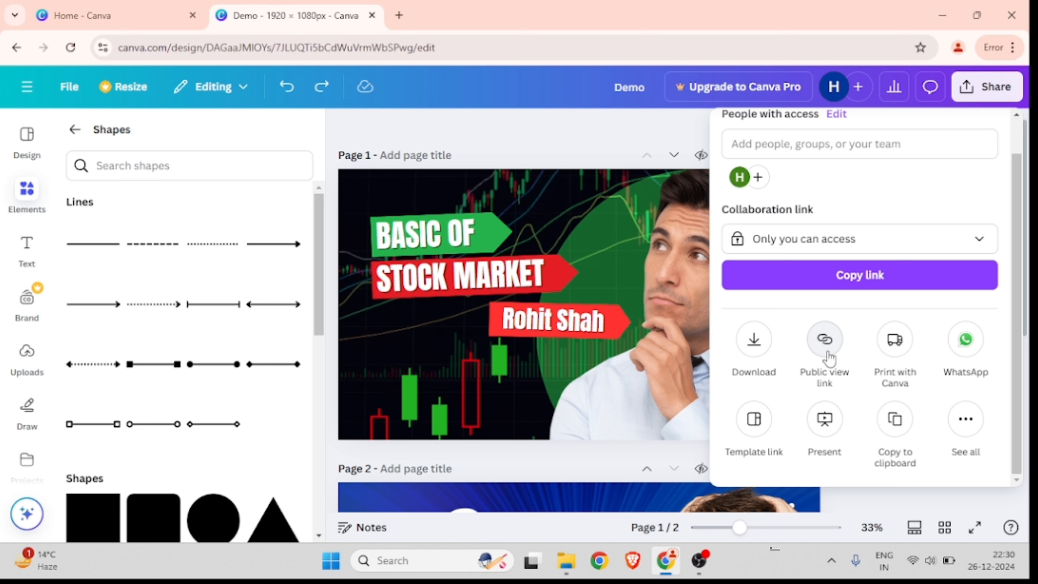
click(752, 426)
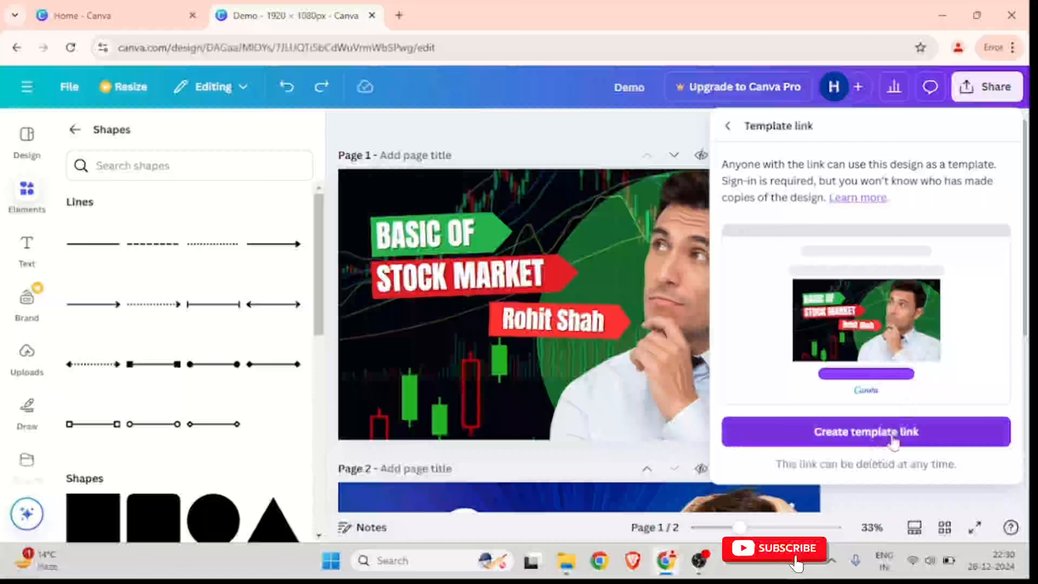
click(869, 430)
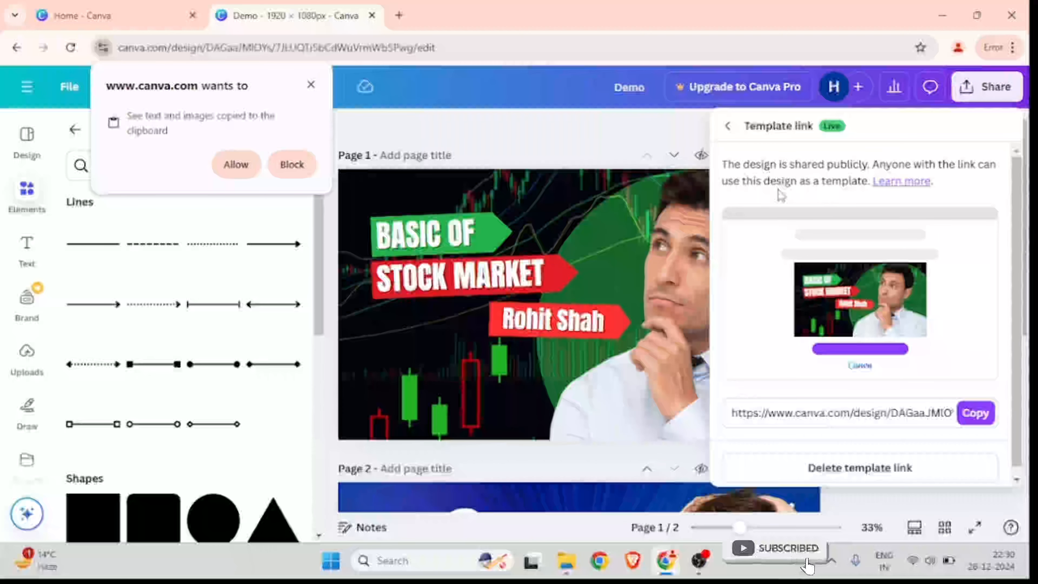
click(973, 412)
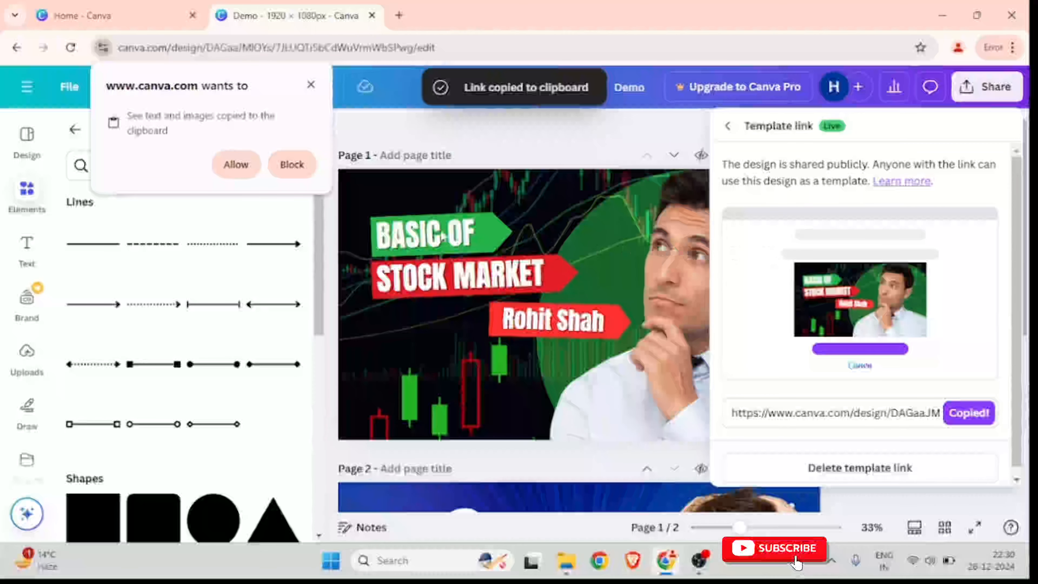
click(310, 85)
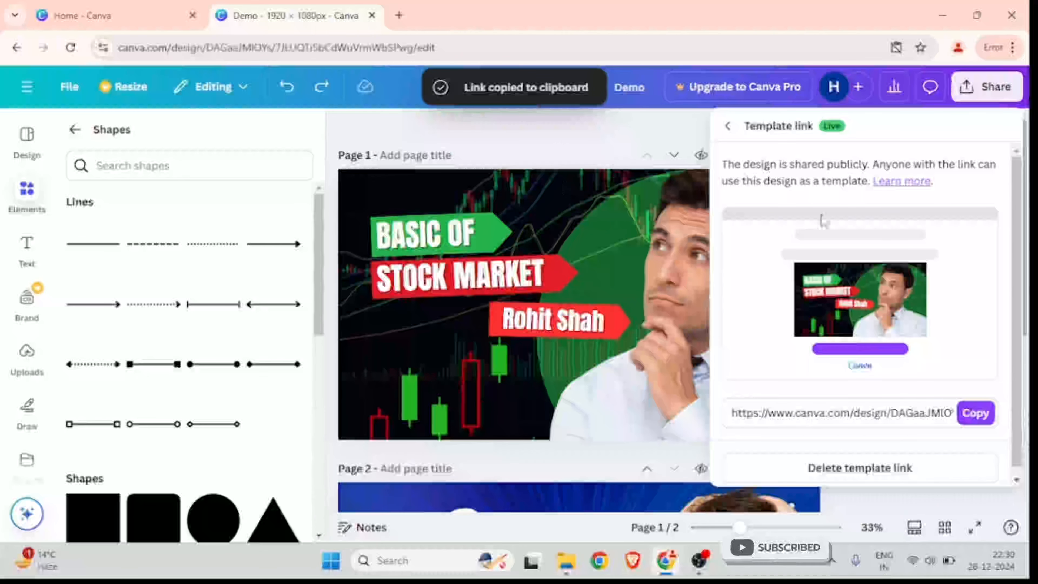
click(529, 127)
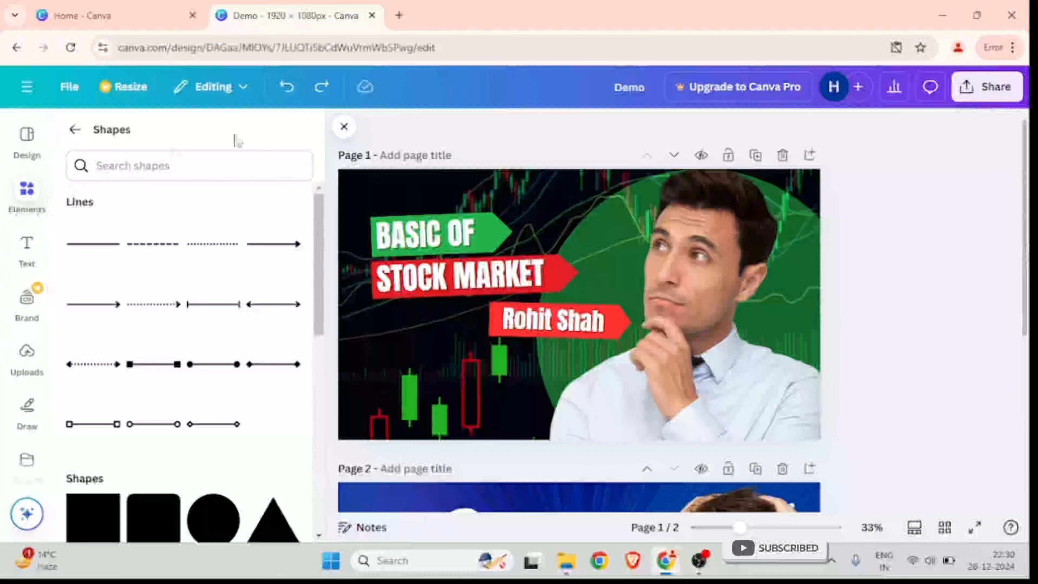
Start a new 500 × 500 px Logo design from the More formats list in Create a design
click(26, 86)
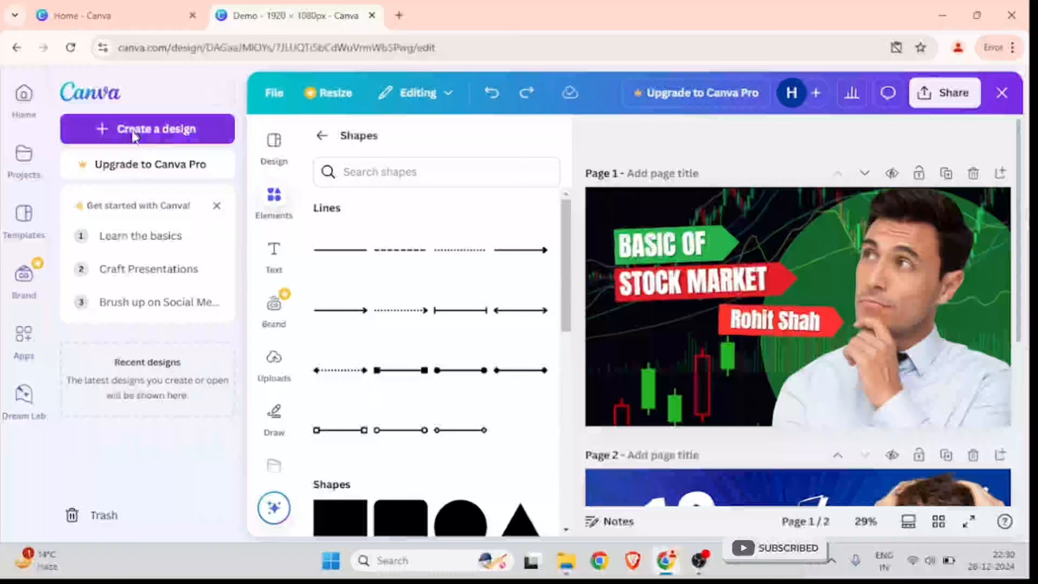
click(133, 129)
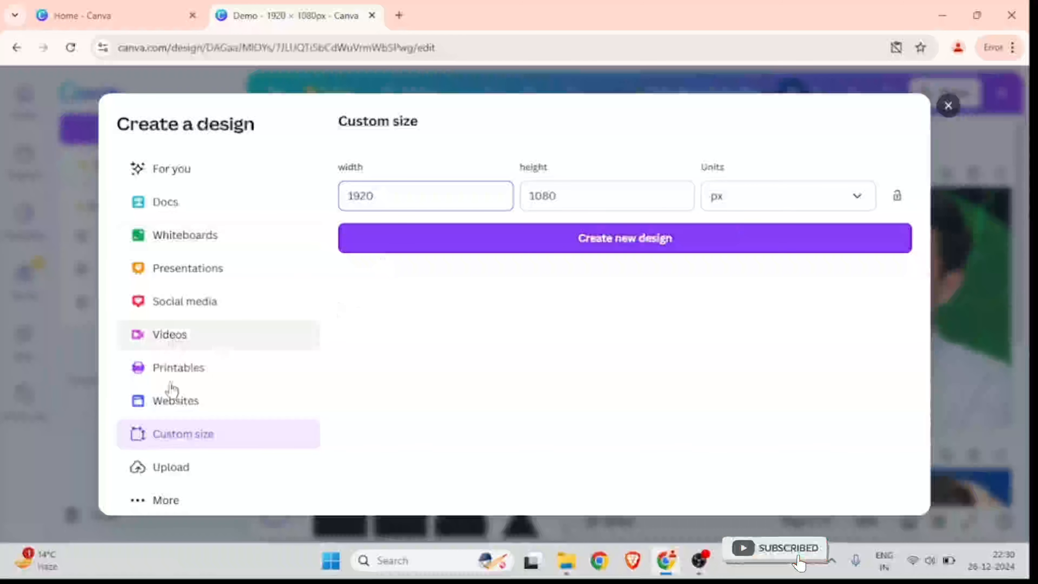
click(161, 504)
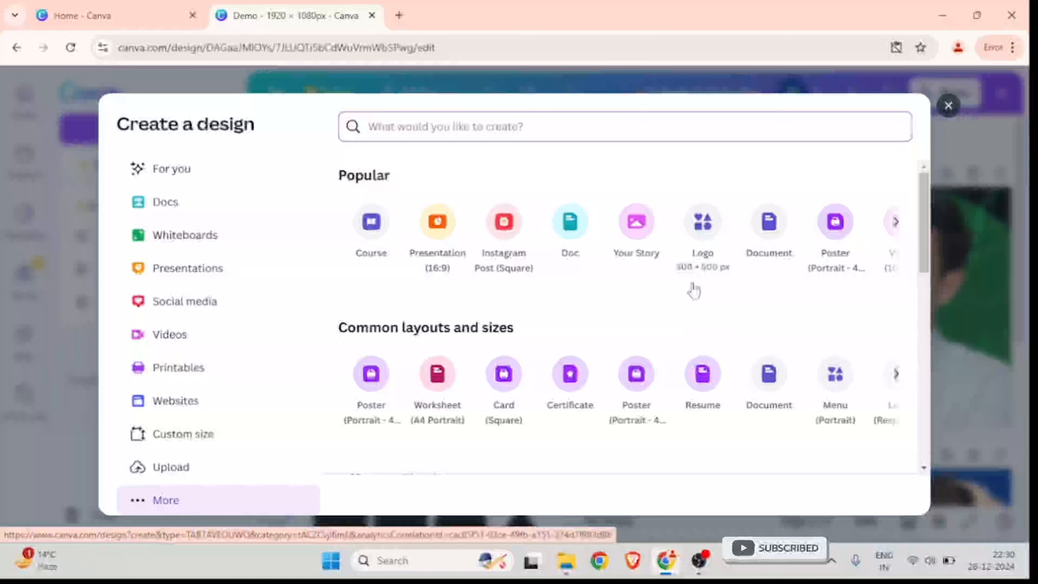
scroll(487, 336, down, 5)
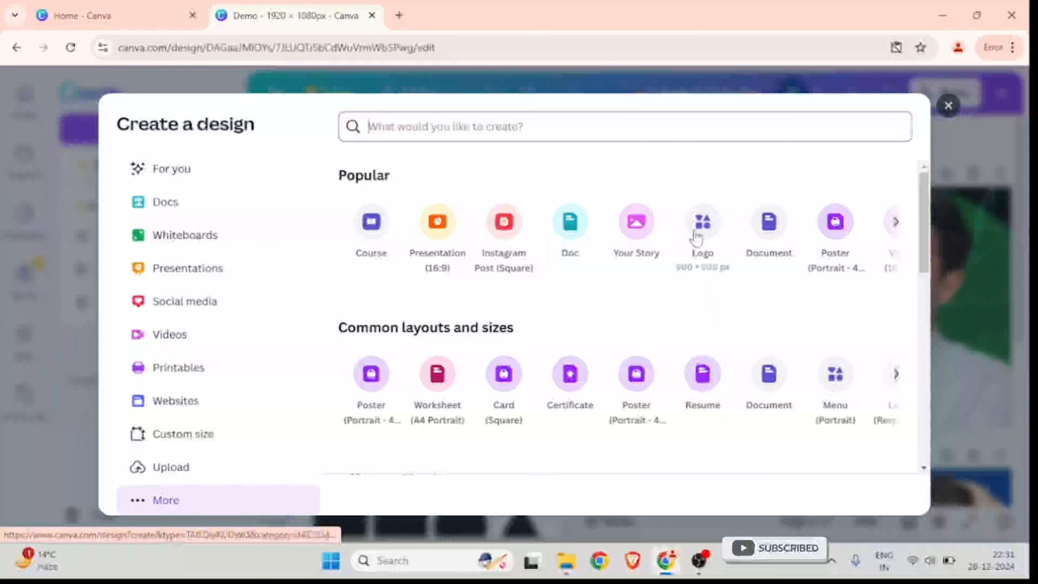
click(701, 232)
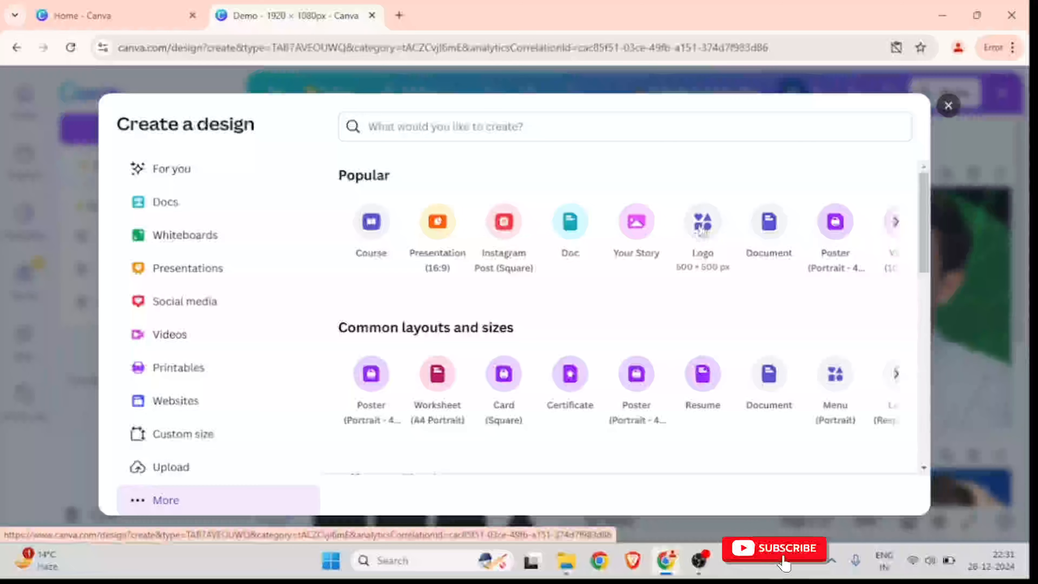
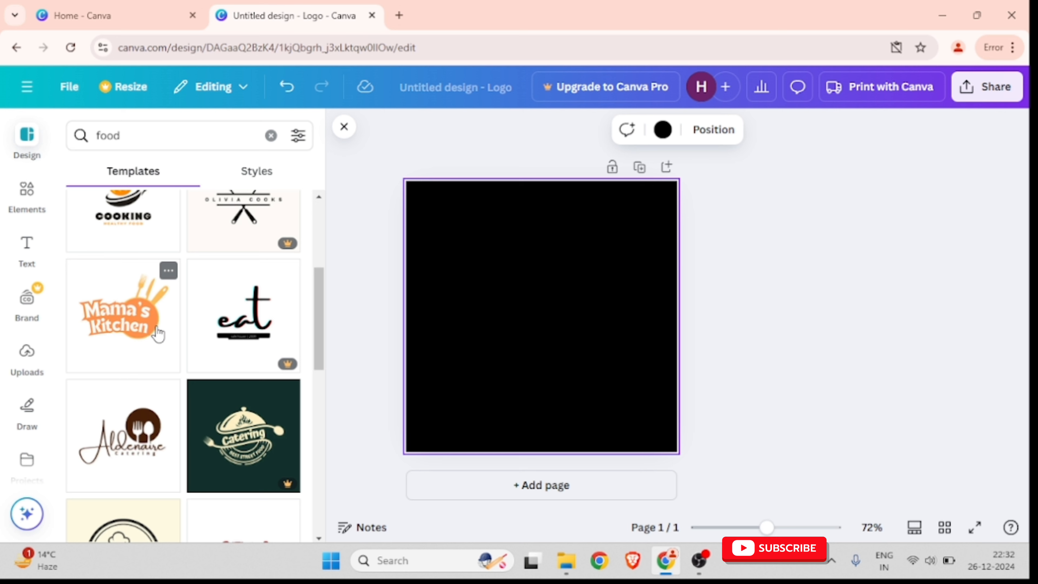
Scroll through the food logo template results
scroll(221, 370, down, 4)
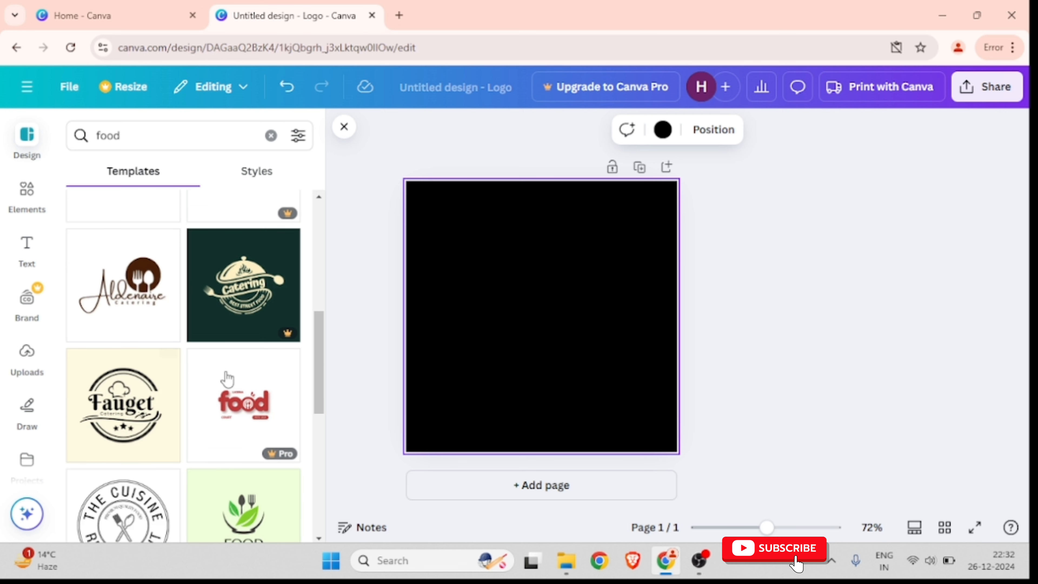
scroll(227, 379, up, 6)
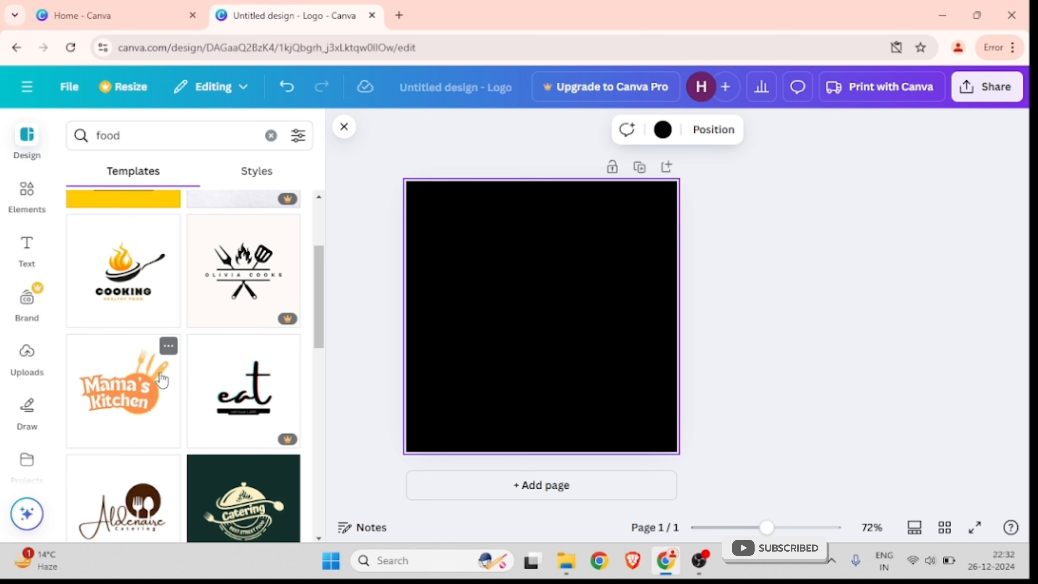
Apply the Mama's Kitchen template and replace 'Mama's' with 'Raju' in the headline
click(124, 396)
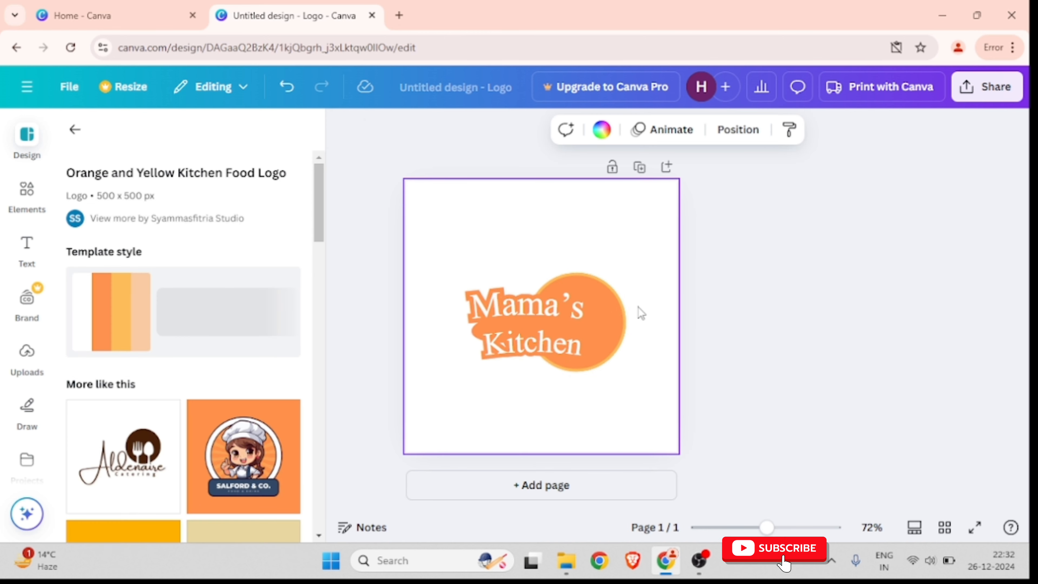
click(798, 265)
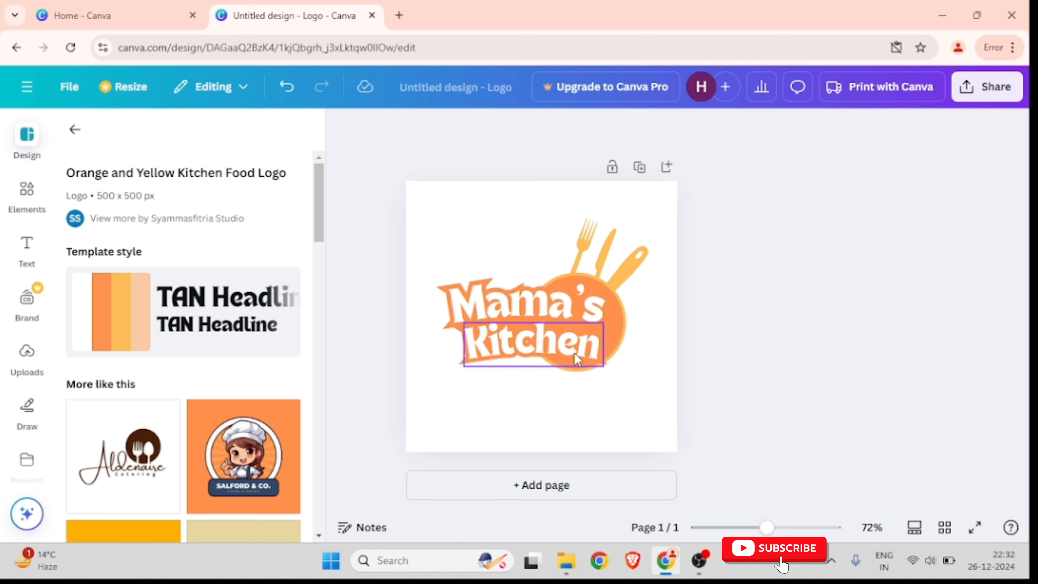
double_click(564, 313)
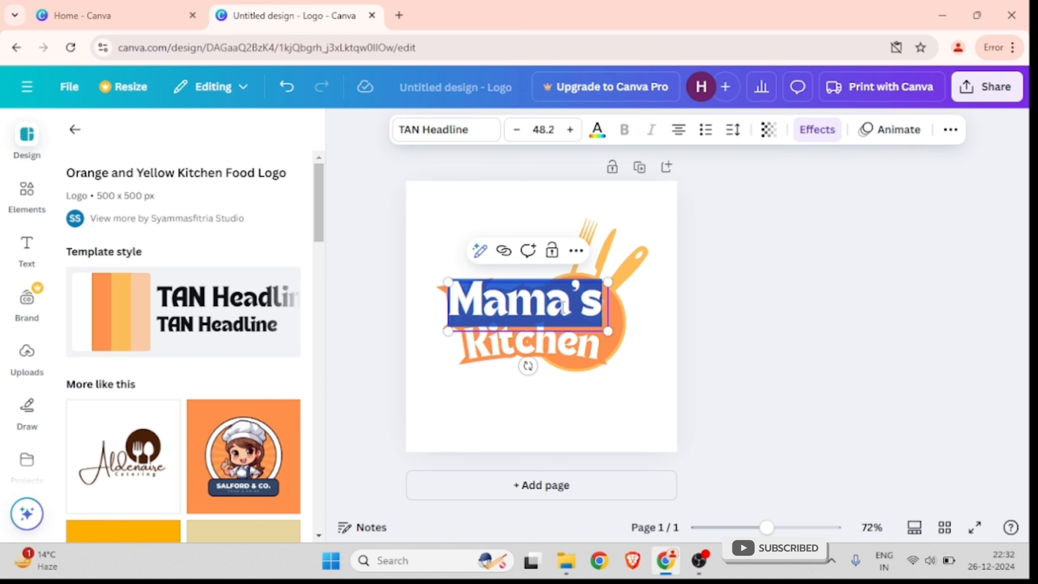
click(569, 310)
double_click(585, 309)
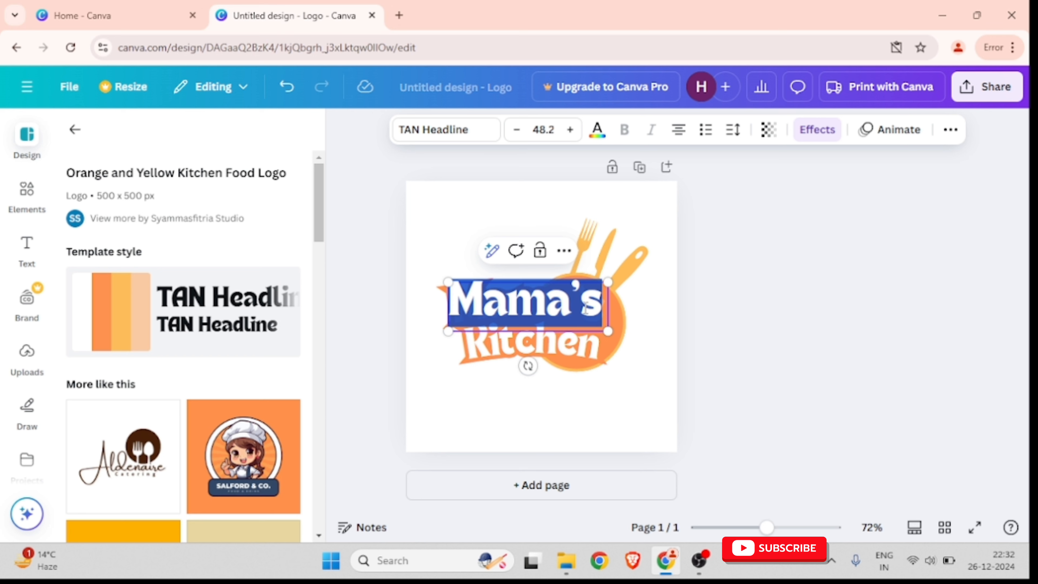
key(BackSpace)
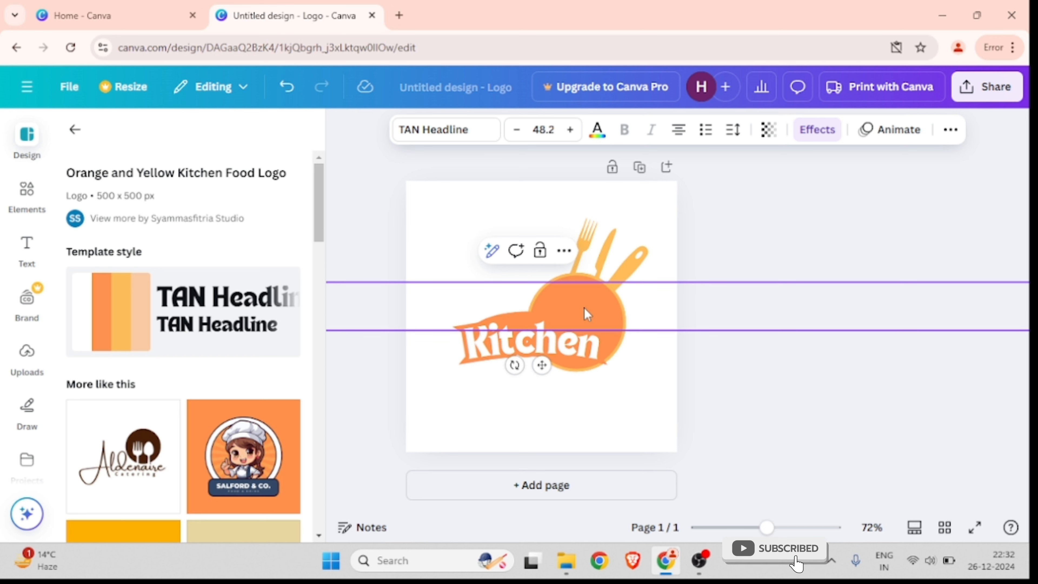
text(Raju)
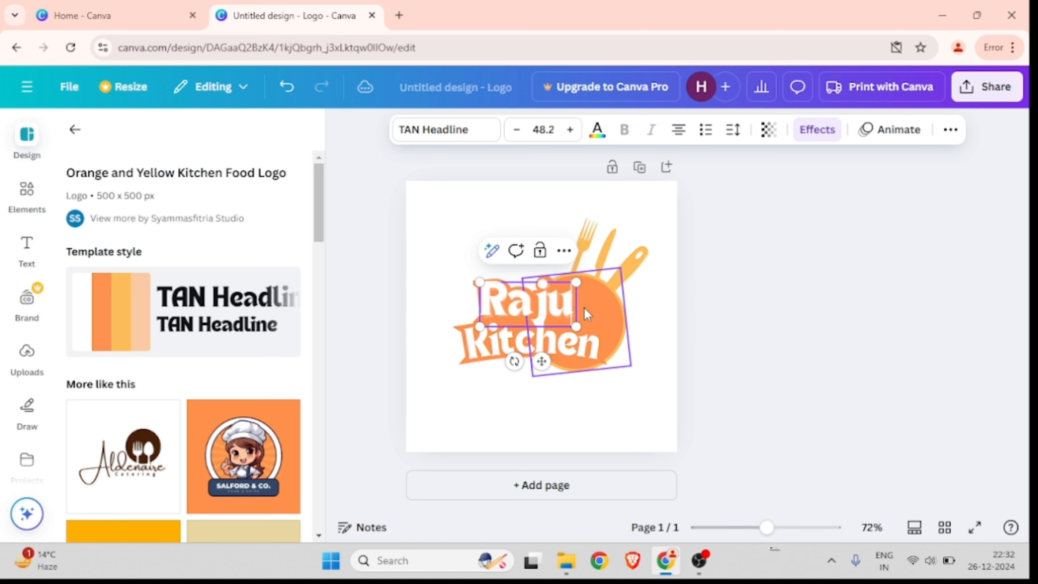
click(811, 291)
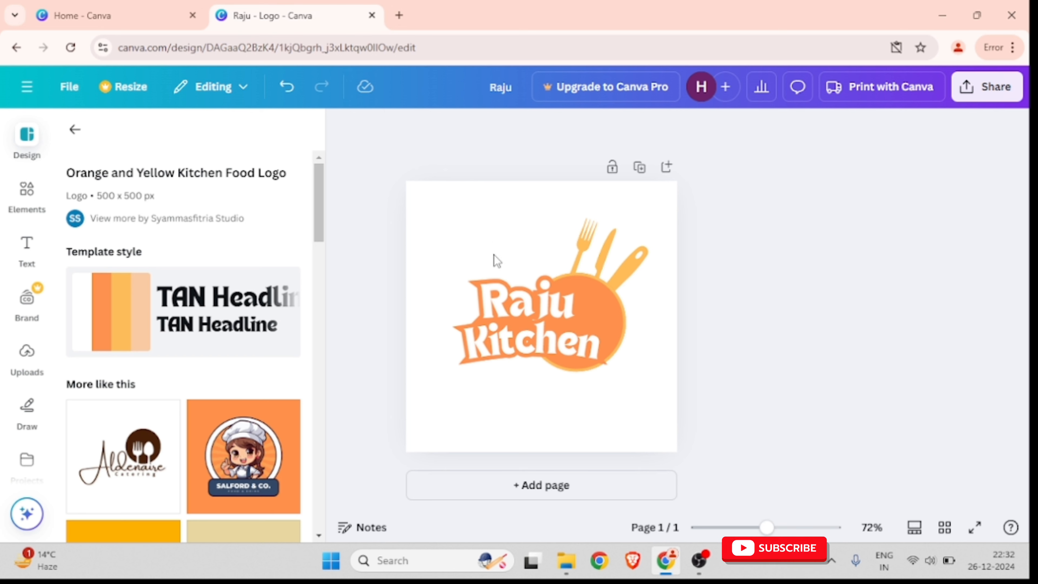
click(469, 210)
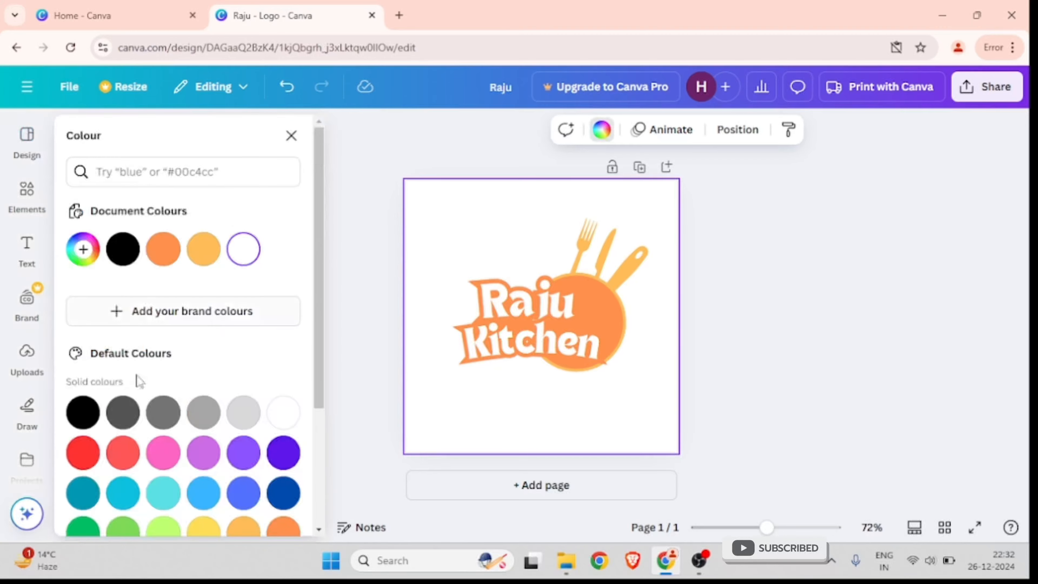
Try several page background colours, then settle on the silver-grey gradient
click(84, 410)
scroll(196, 352, down, 4)
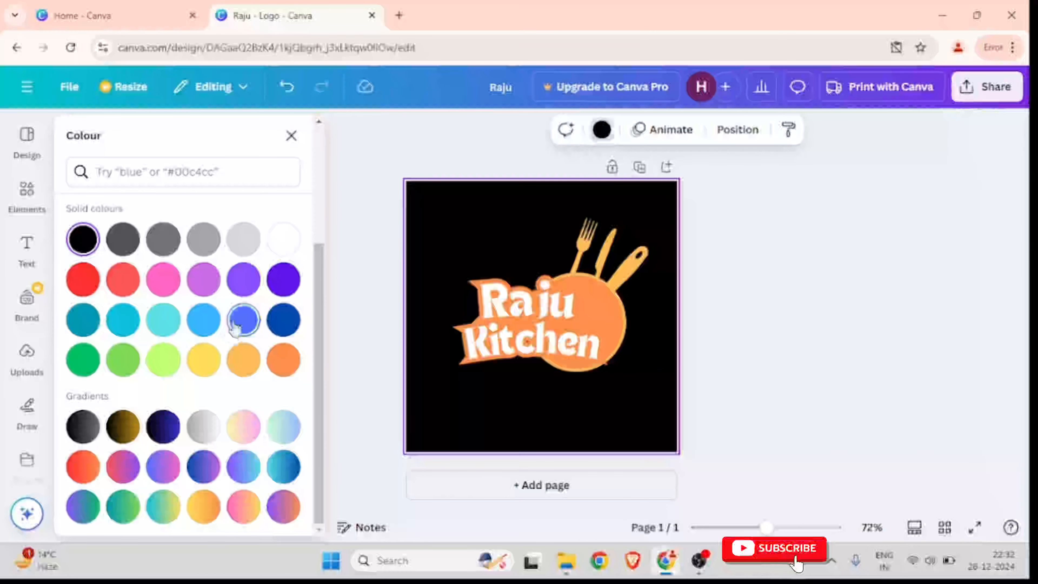
click(241, 321)
click(244, 279)
click(283, 239)
click(244, 239)
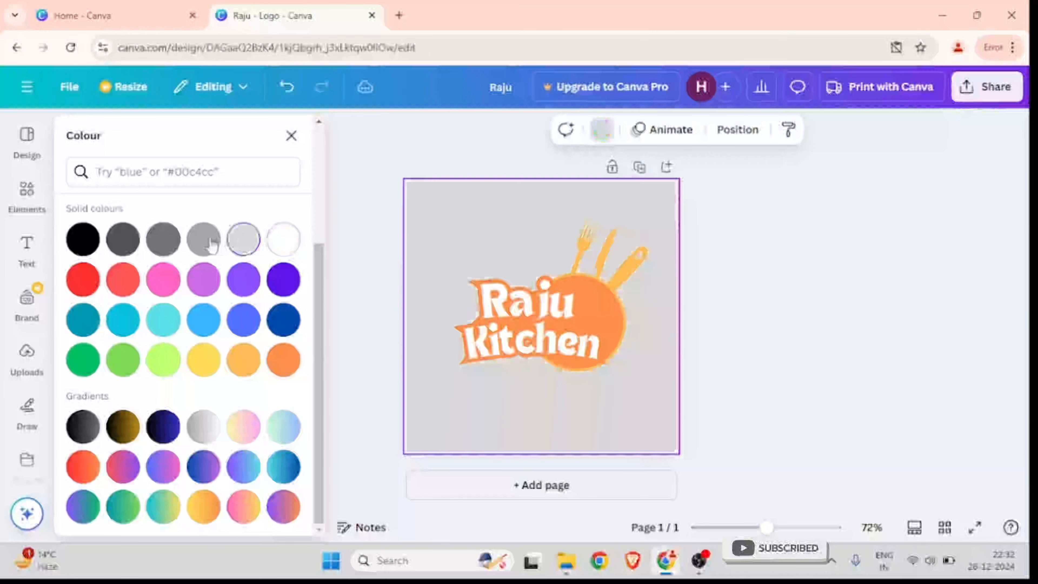
click(210, 243)
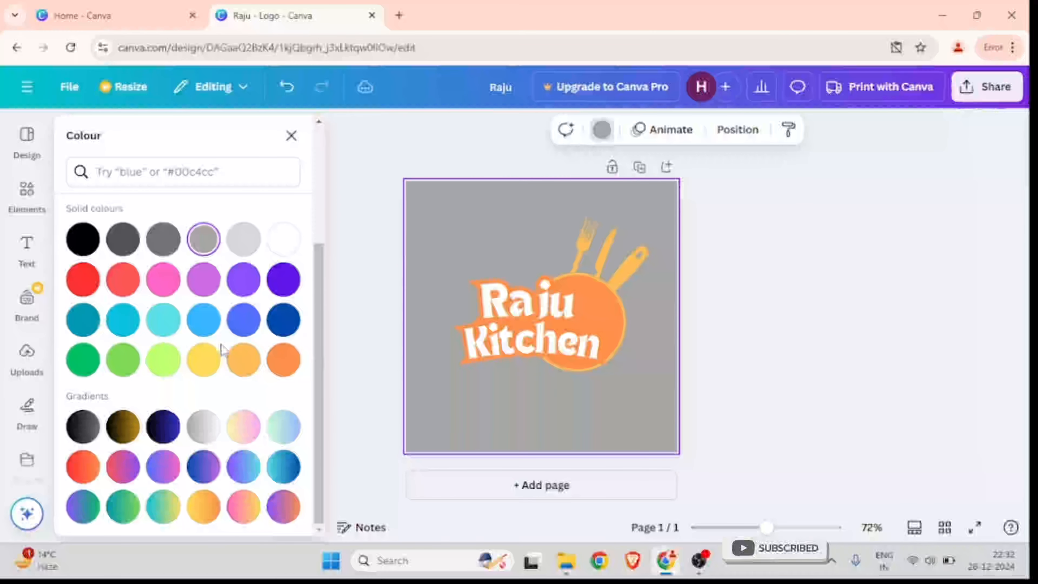
click(163, 427)
click(283, 427)
click(203, 426)
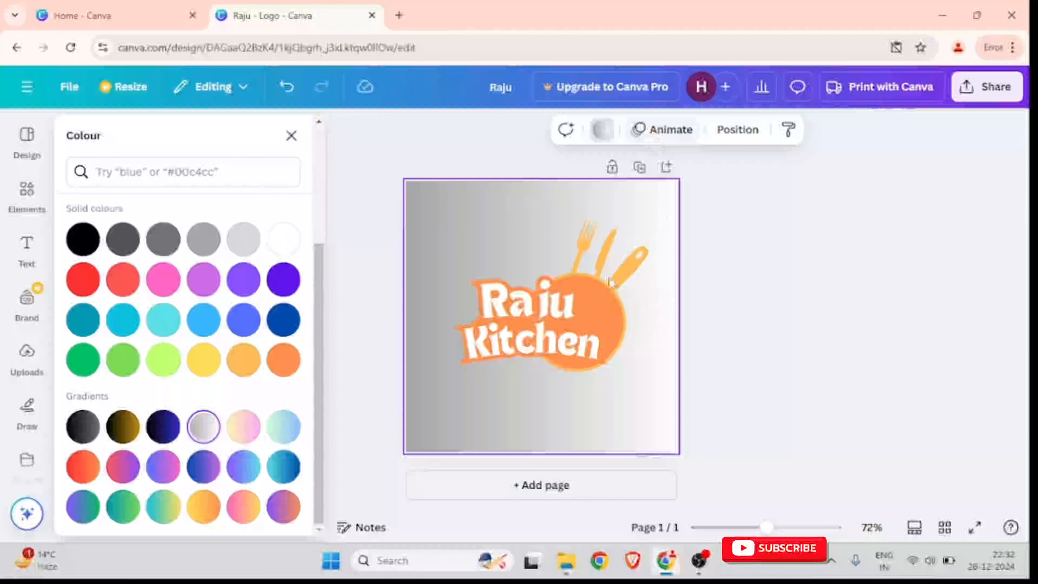
Change the orange circle behind the text to dark blue, after trying black and yellow
click(600, 311)
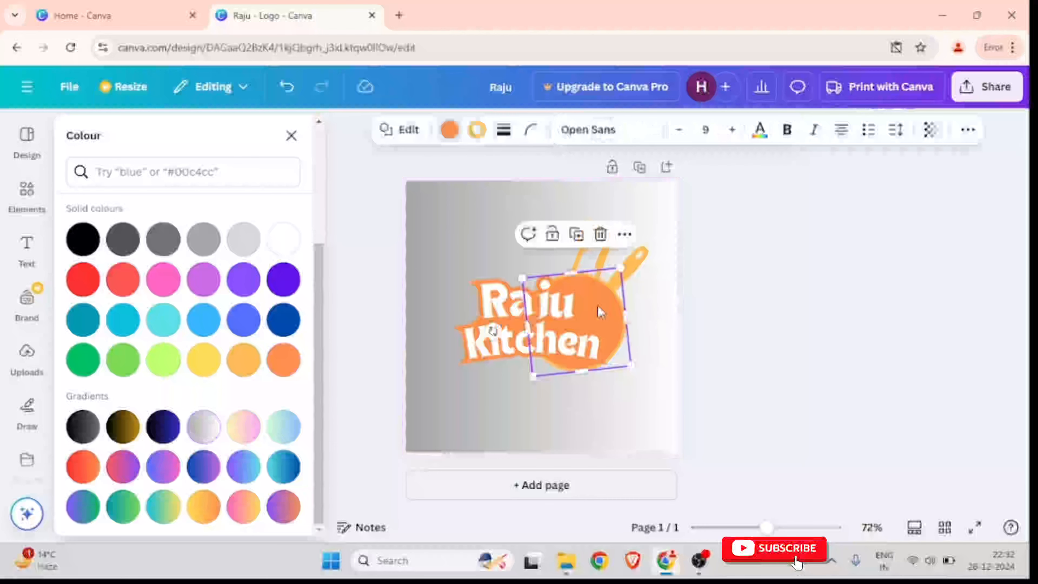
click(449, 130)
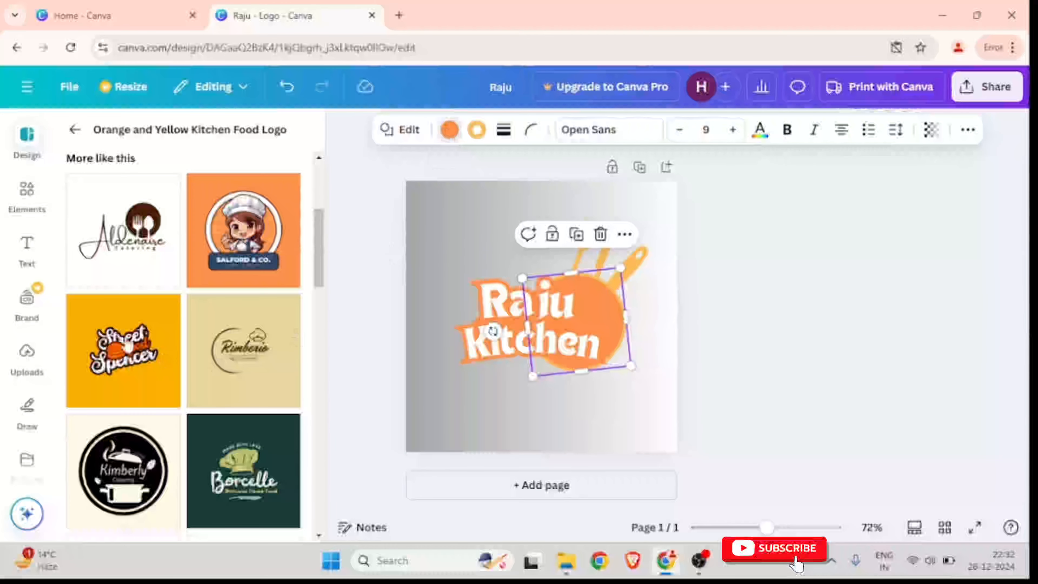
click(449, 130)
click(163, 250)
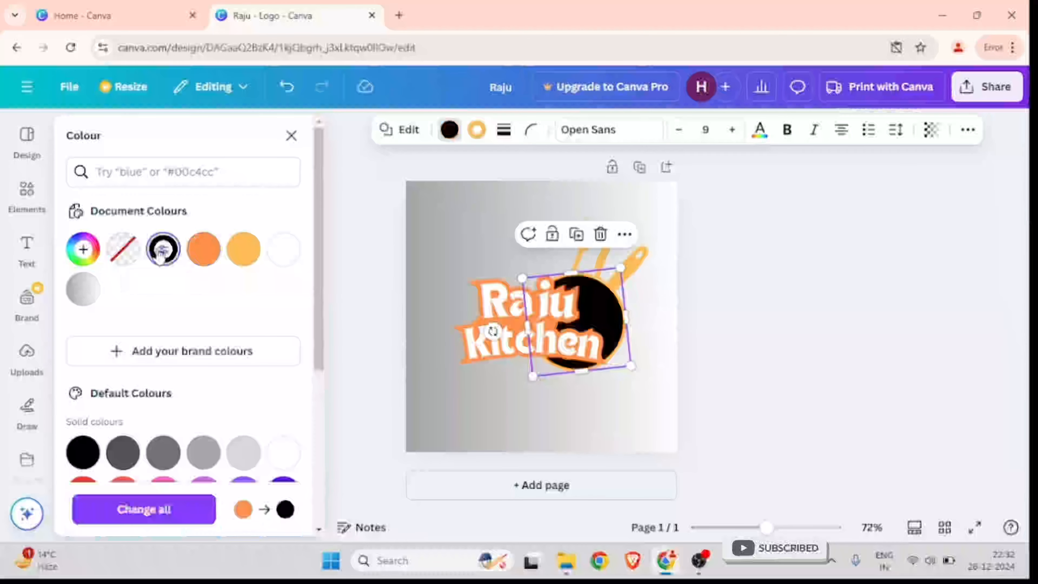
scroll(175, 380, down, 5)
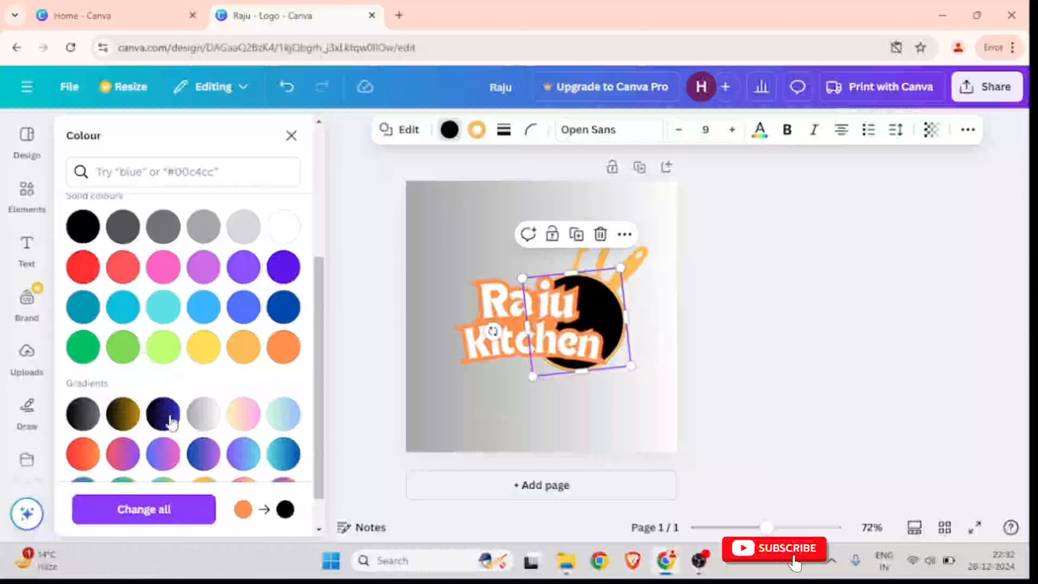
click(205, 350)
click(283, 307)
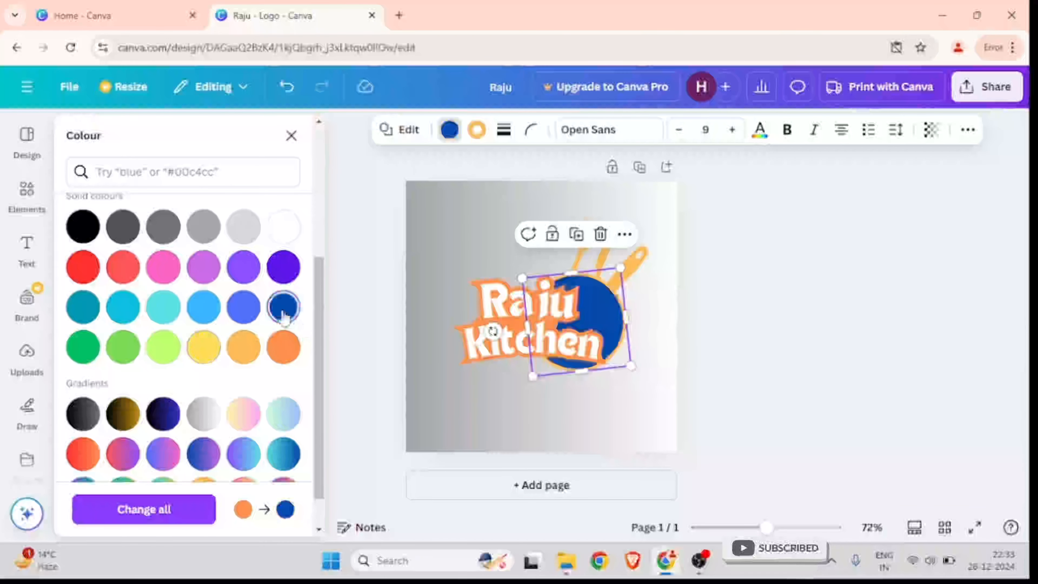
click(733, 308)
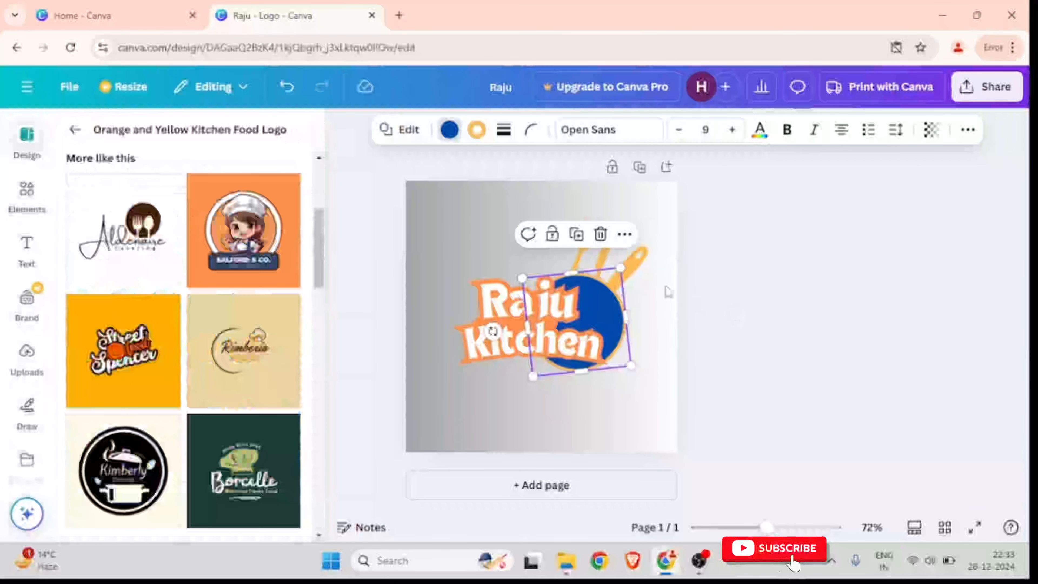
Colour the word Raju black, after trying blue, white and red
click(493, 307)
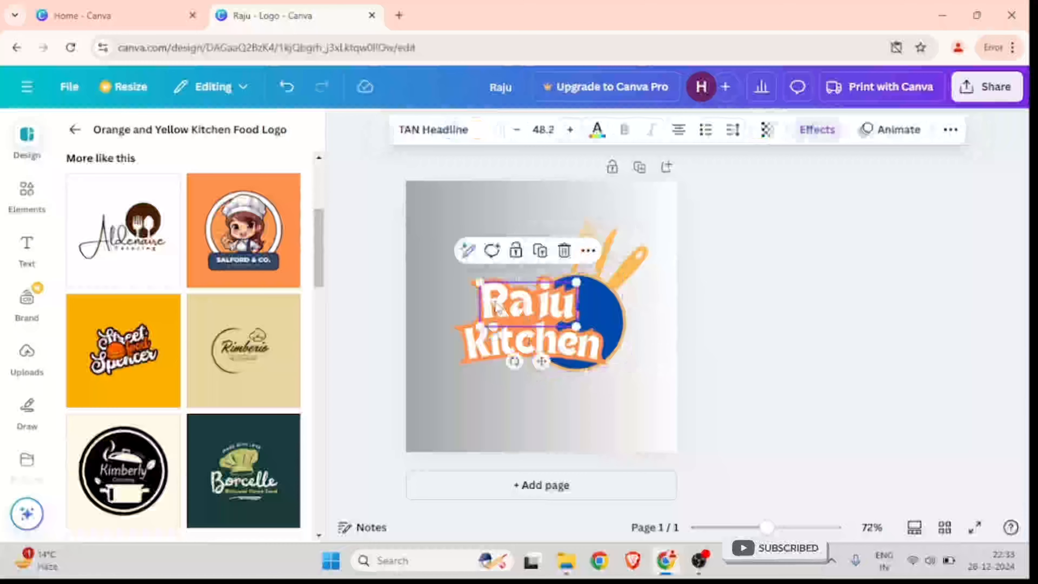
click(597, 130)
click(163, 248)
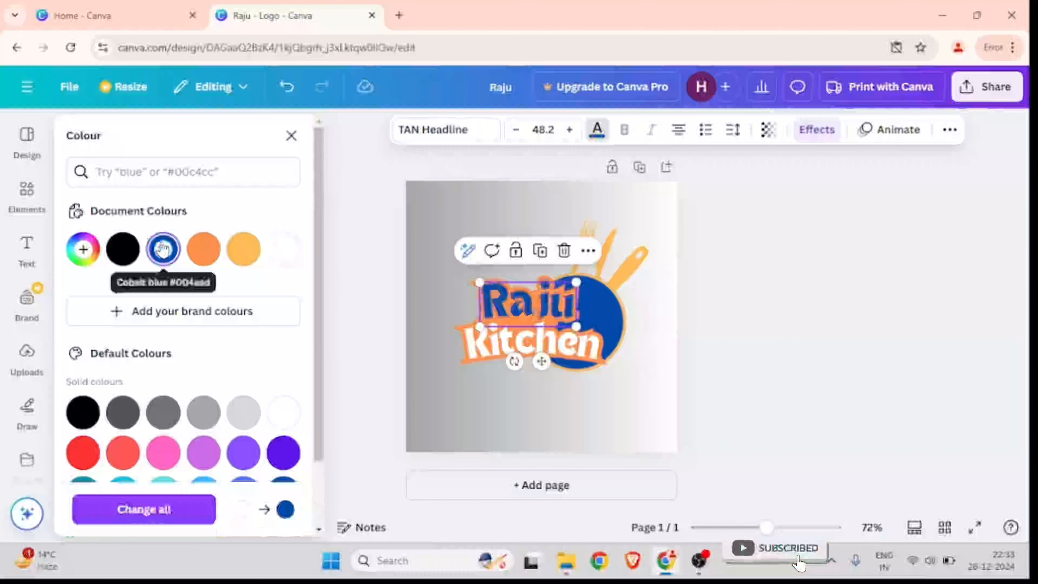
click(284, 404)
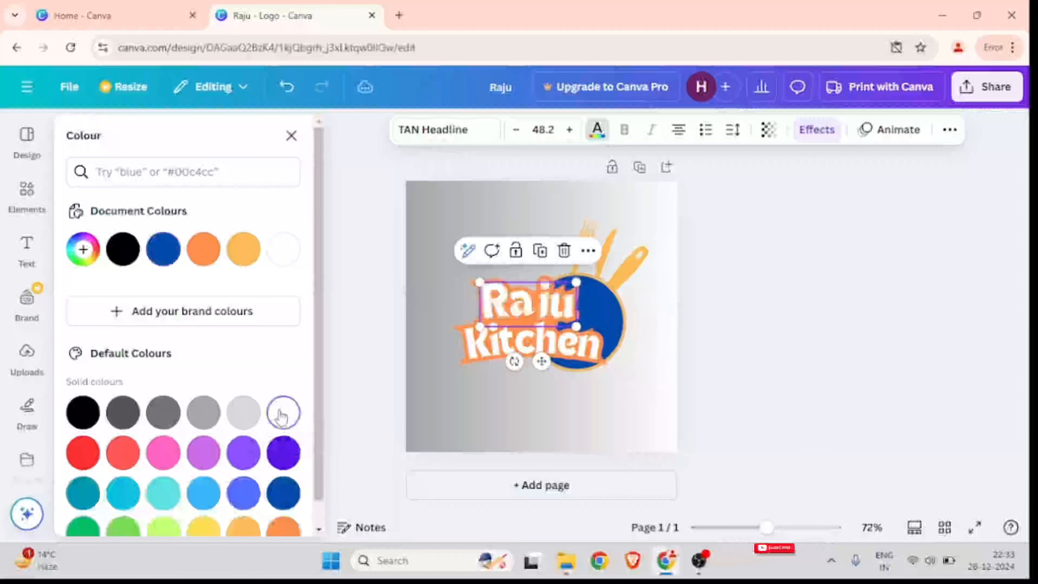
scroll(284, 403, down, 1)
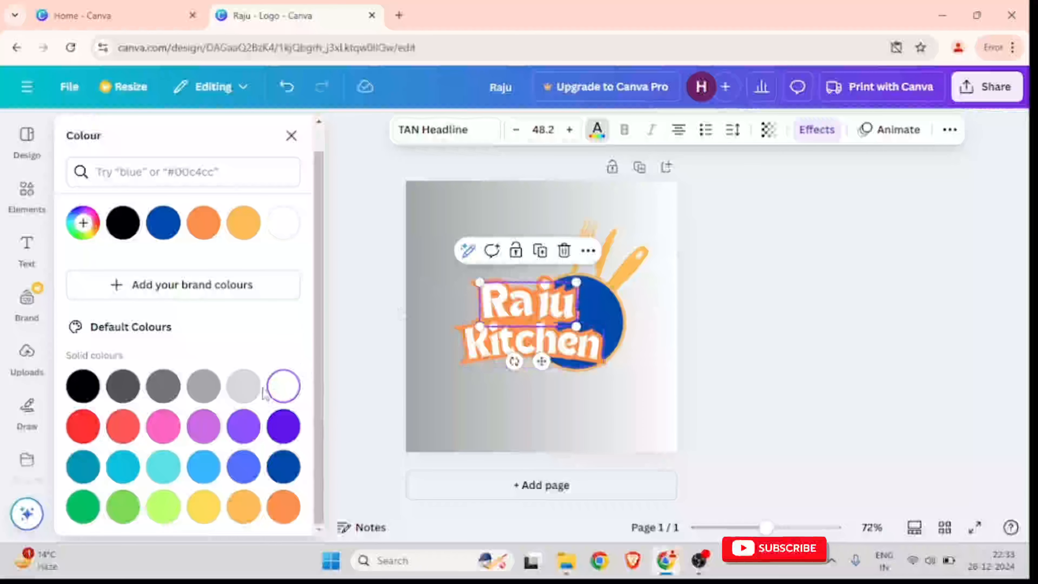
click(83, 426)
click(84, 386)
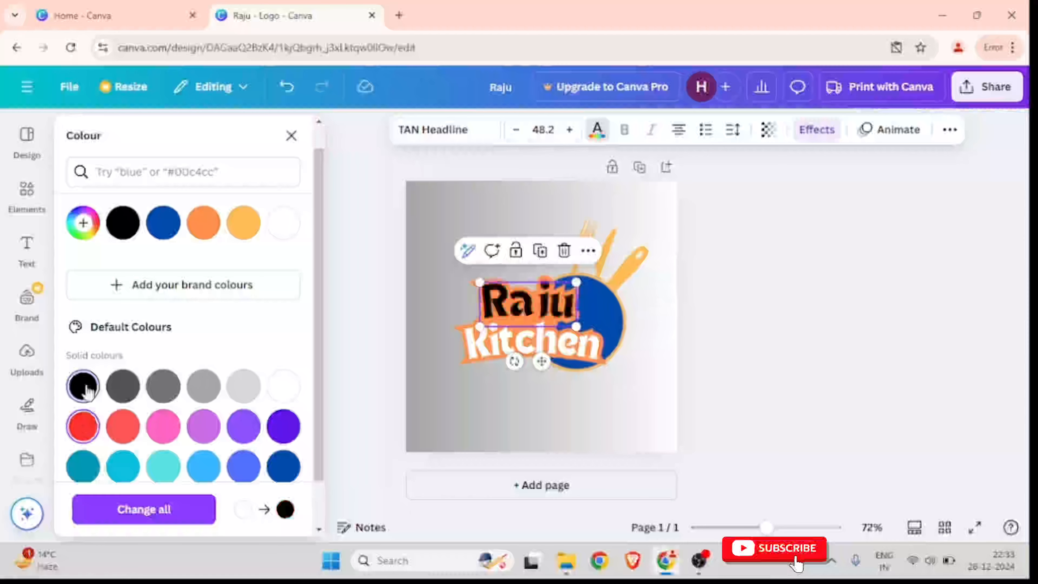
click(797, 344)
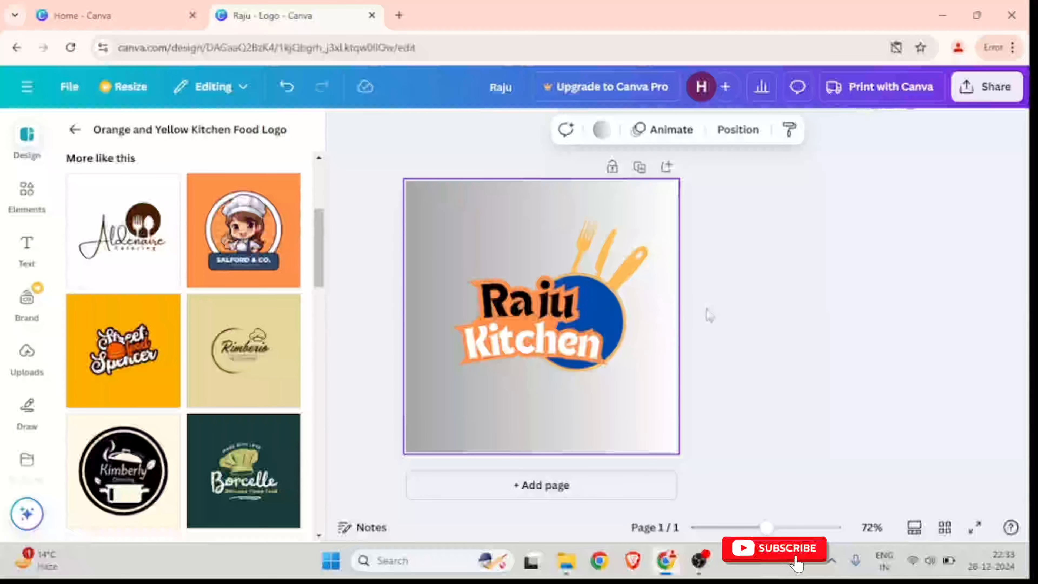
Add a second page with a dark blue background
click(536, 486)
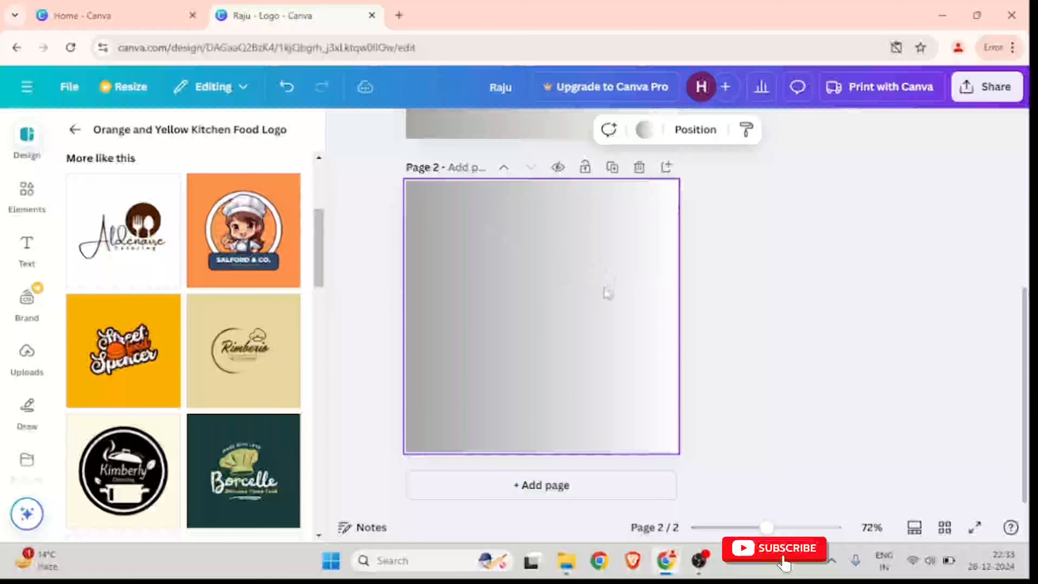
click(645, 131)
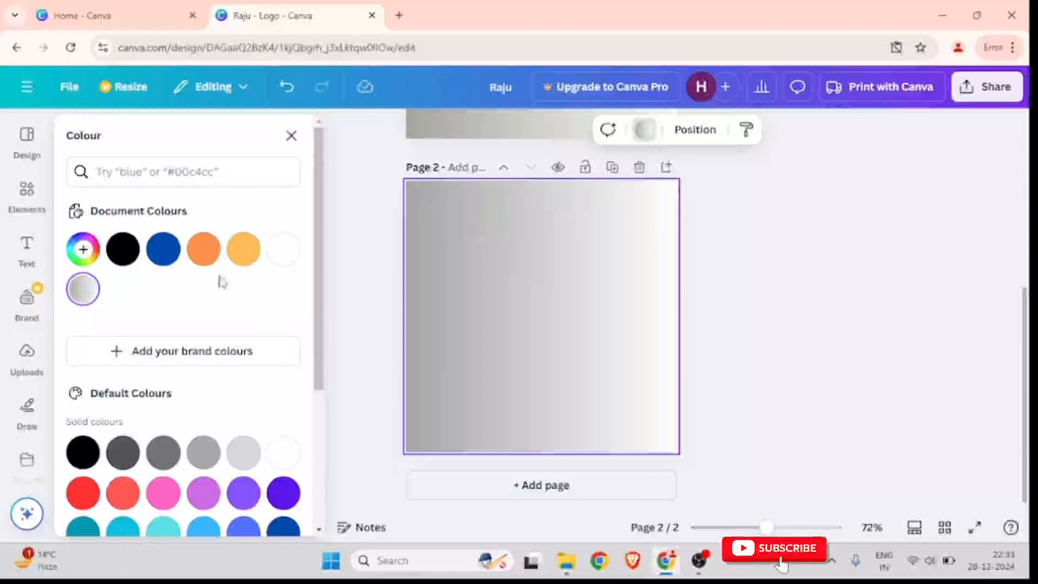
click(164, 250)
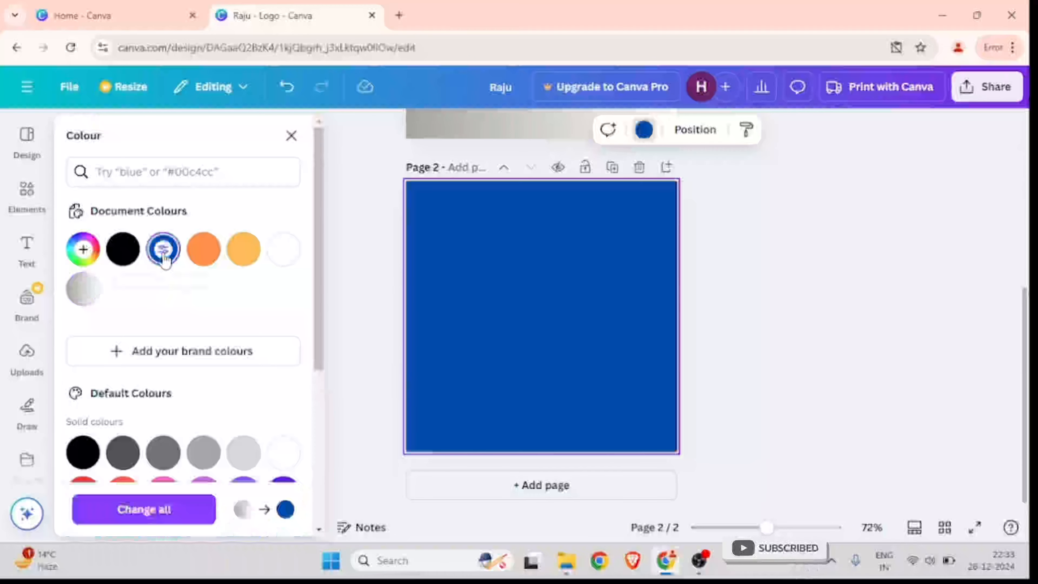
Close the template side panel
click(29, 139)
scroll(167, 303, down, 5)
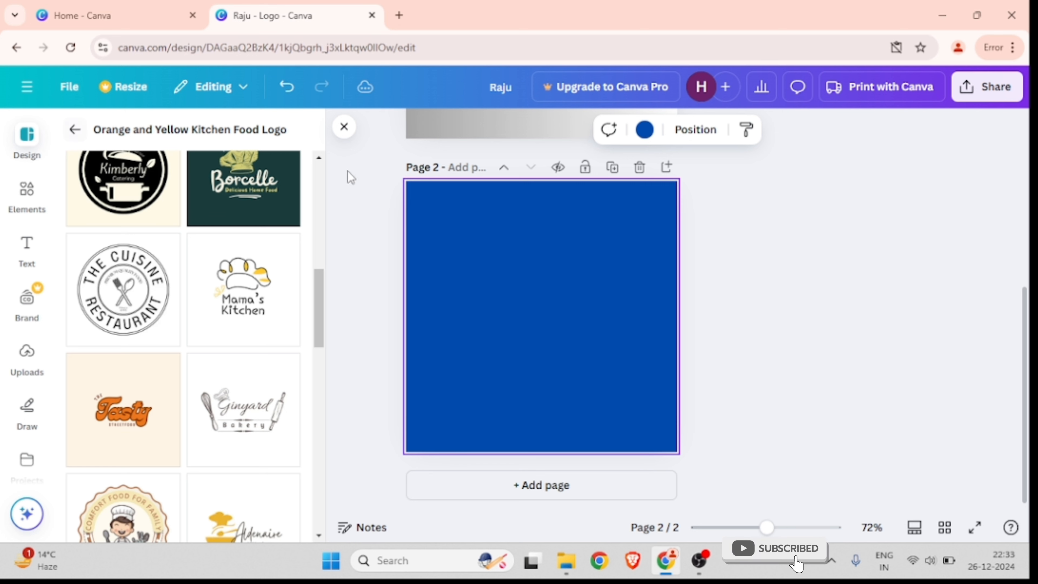
click(344, 126)
scroll(184, 234, up, 5)
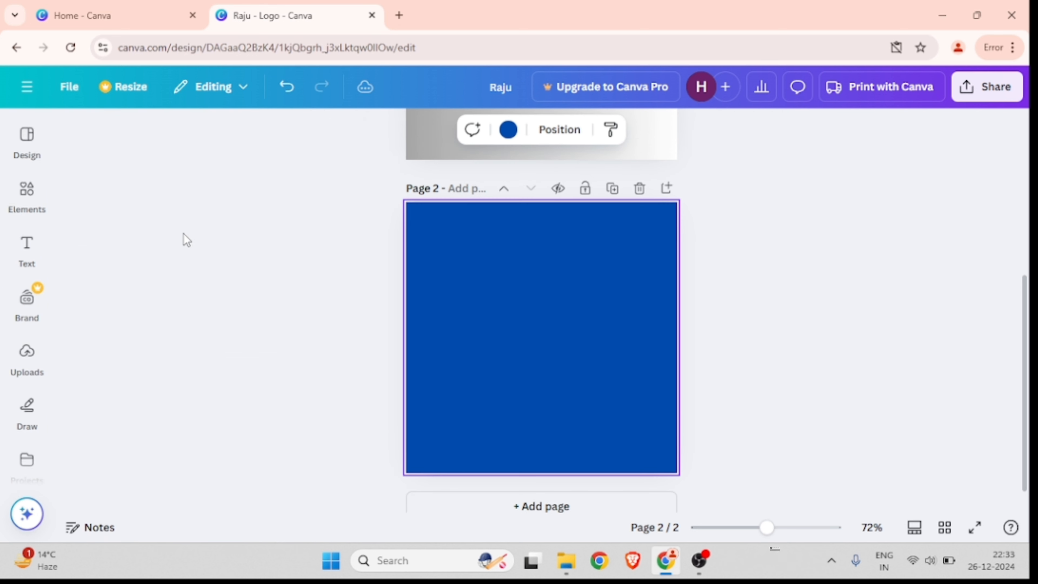
scroll(244, 319, down, 5)
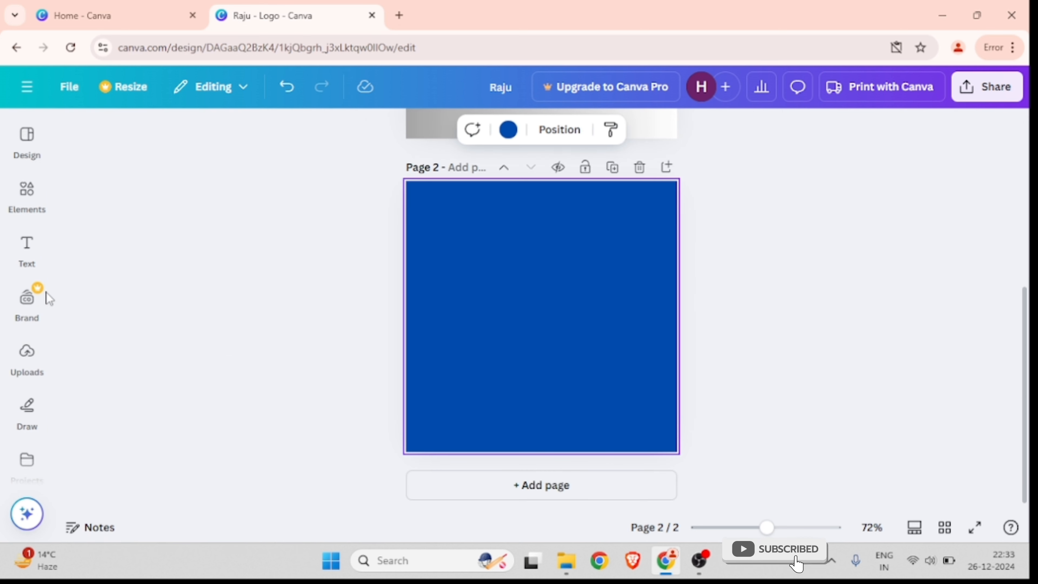
Search logo templates for 'stock market' and browse the results
click(28, 141)
scroll(94, 159, up, 5)
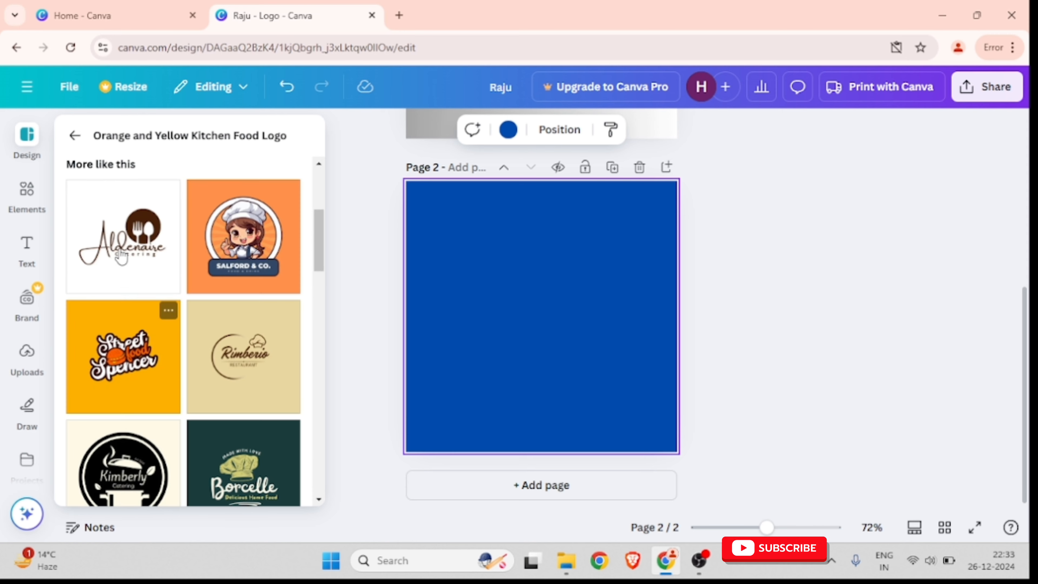
click(75, 136)
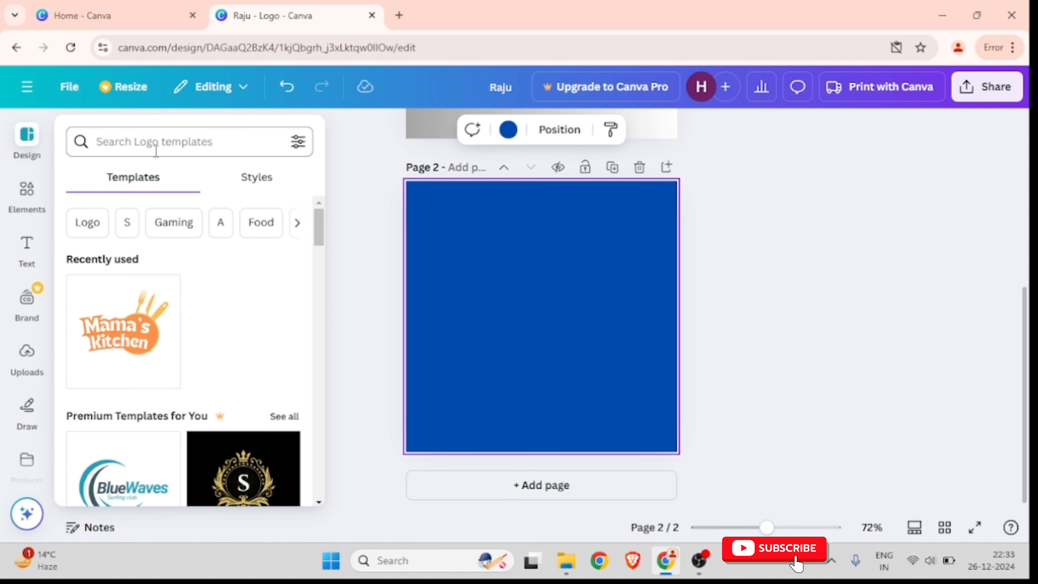
click(152, 141)
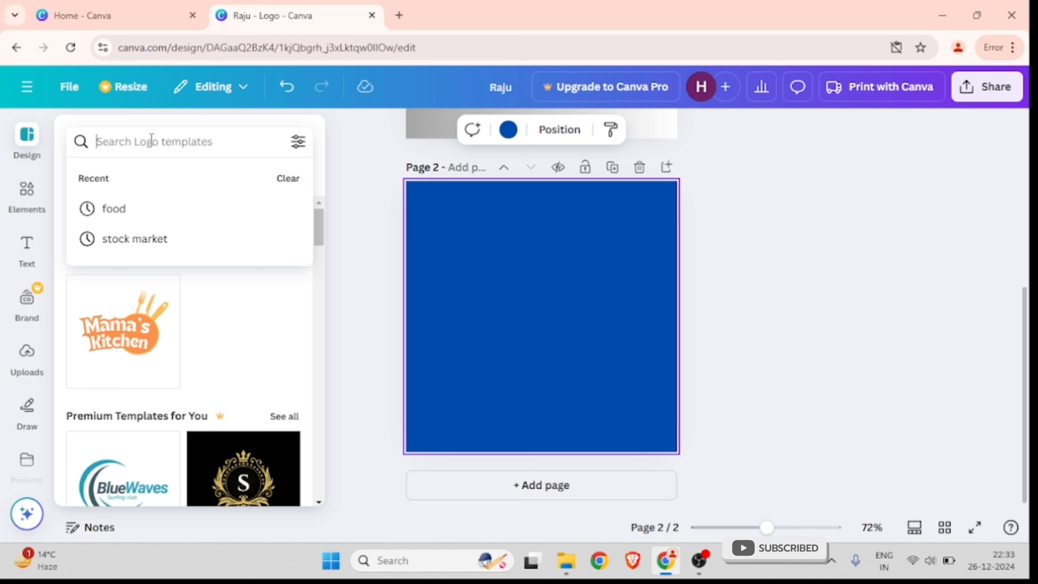
text(stock)
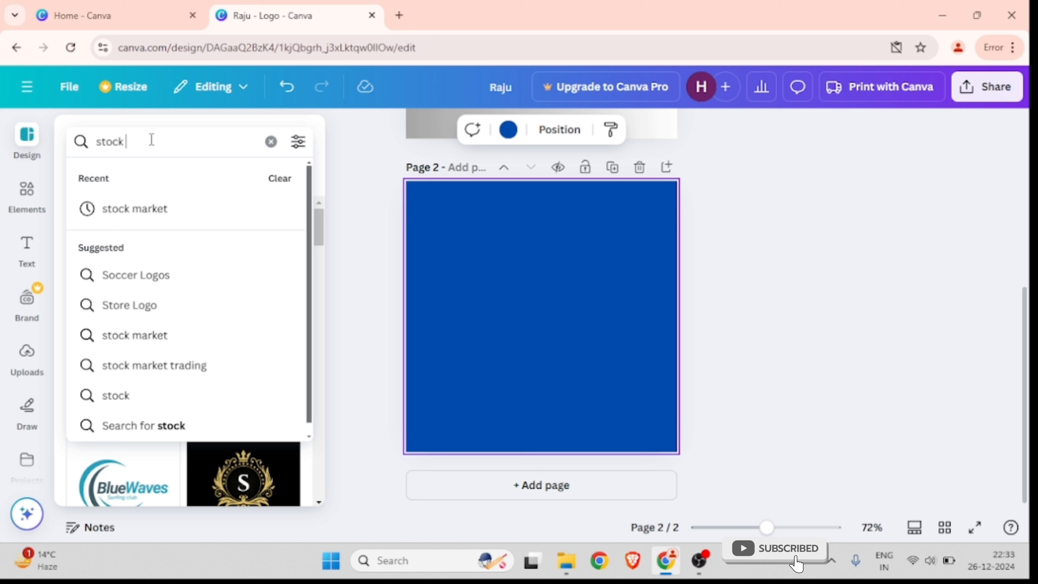
key(Down)
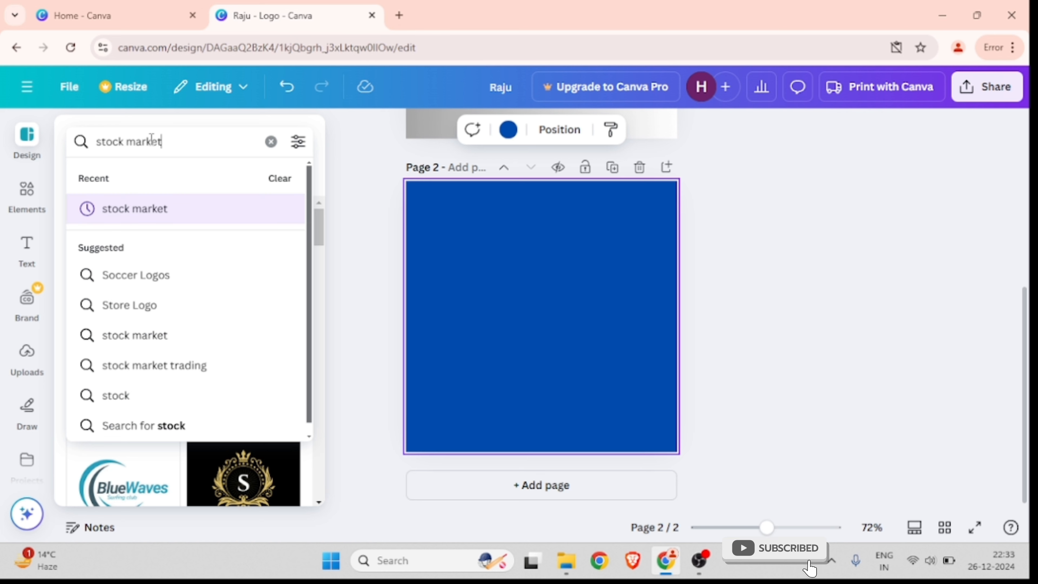
key(Return)
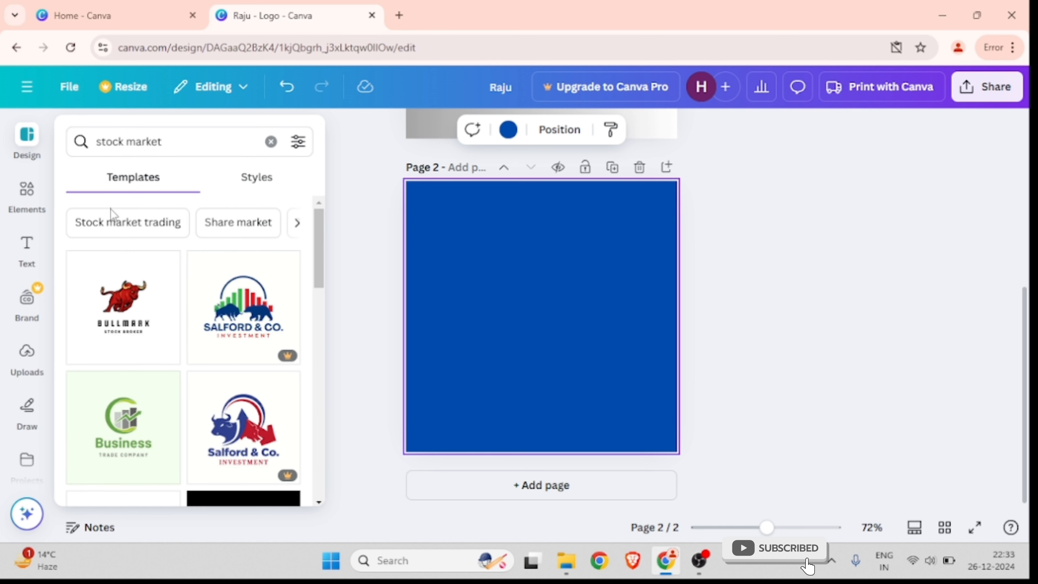
scroll(161, 349, down, 5)
scroll(161, 348, down, 2)
scroll(171, 346, up, 7)
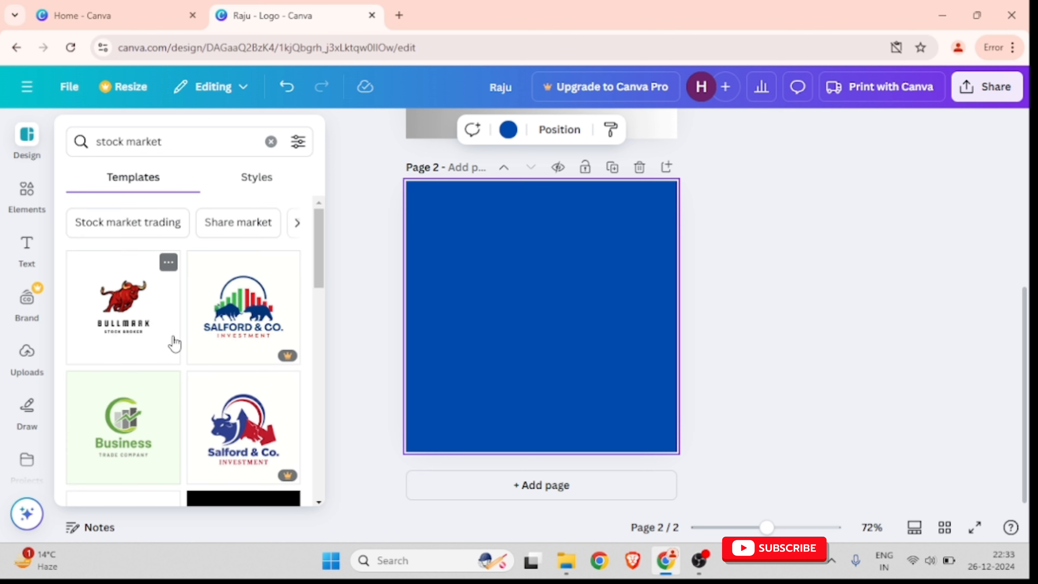
Apply the Bullmark template to page 2 and replace BULLMARK with the owner's name
click(122, 317)
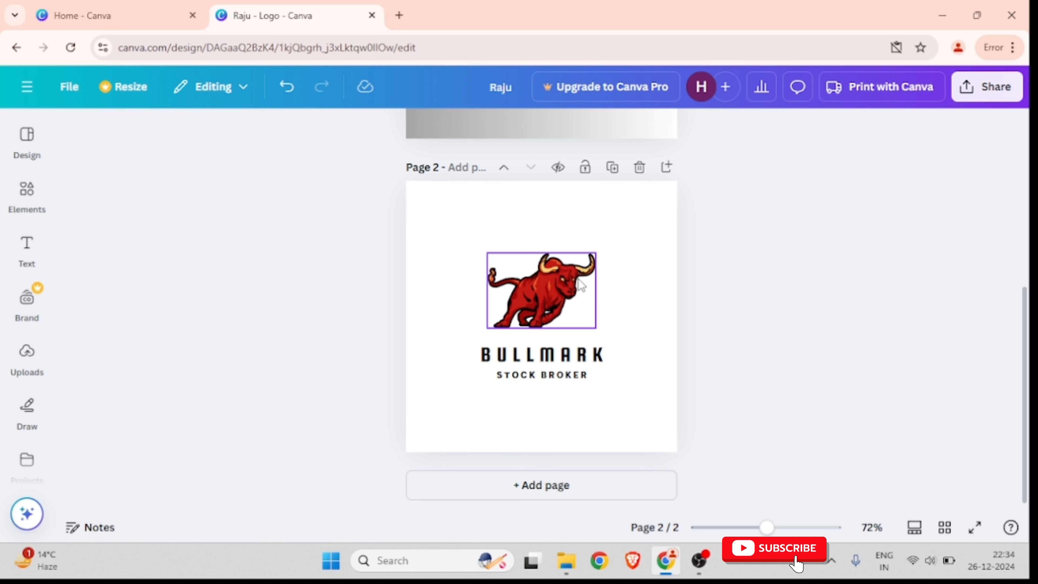
click(566, 361)
double_click(588, 357)
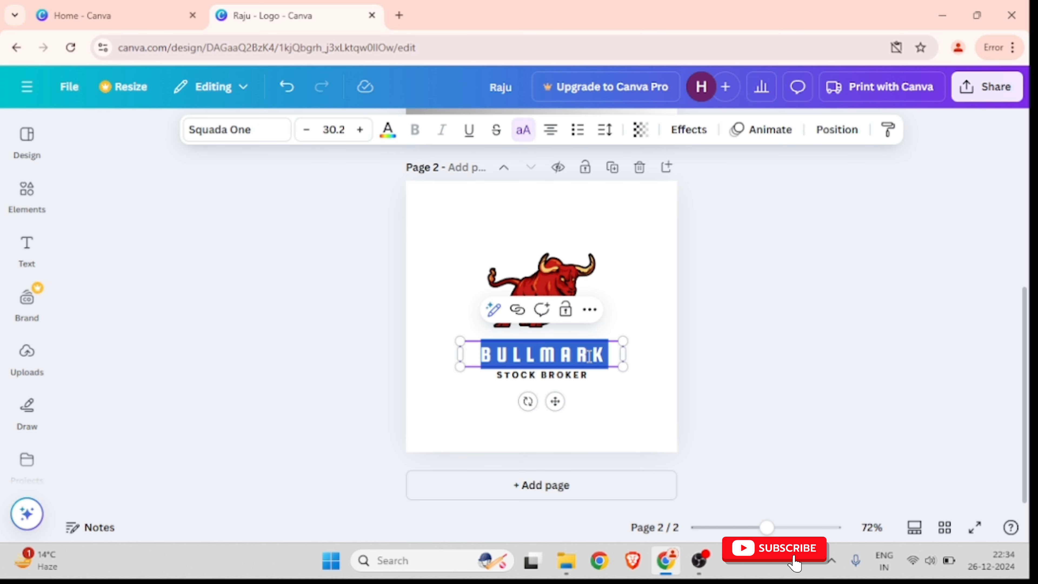
key(BackSpace)
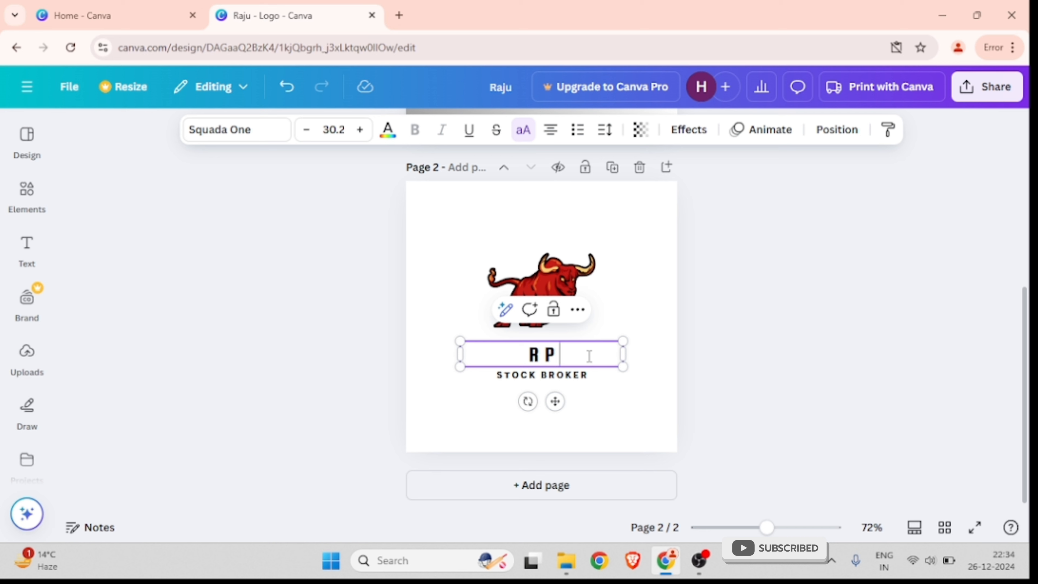
text(ROJHIT)
key(BackSpace)
key(BackSpace)
key(BackSpace)
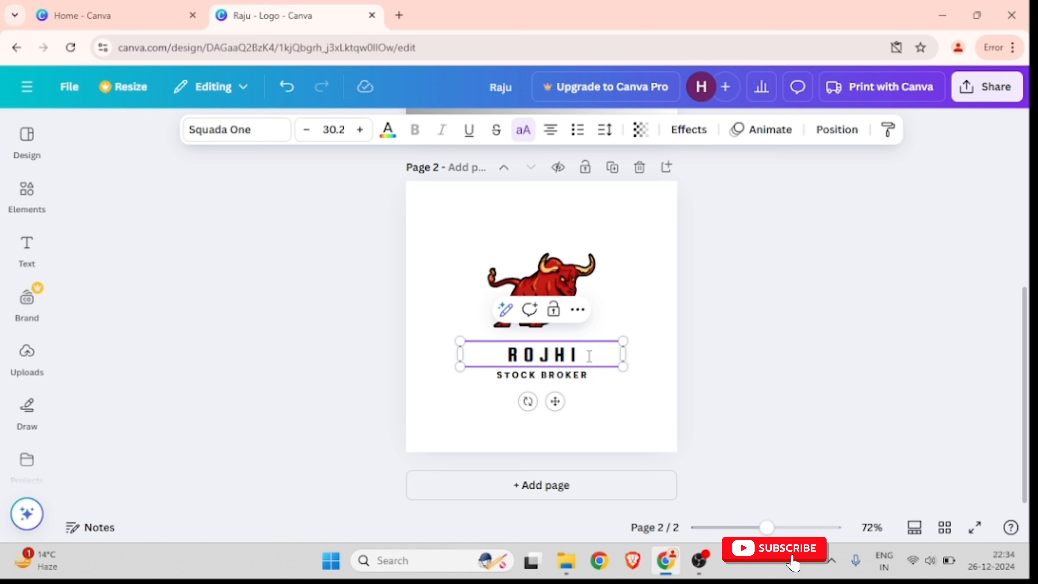
key(BackSpace)
key(BackSpace)
text(O)
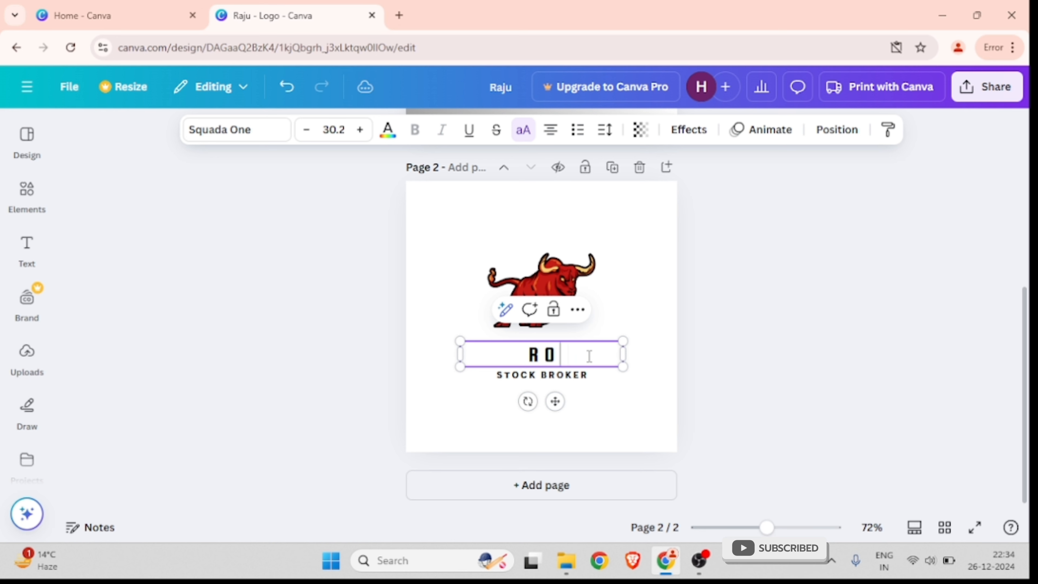
text(HIT  )
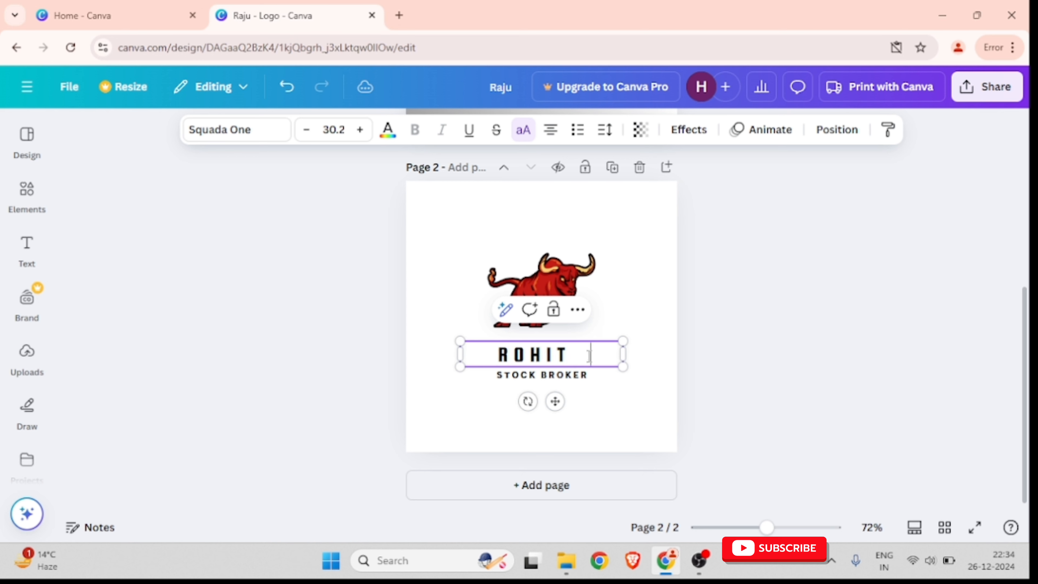
text(S)
key(BackSpace)
key(BackSpace)
key(BackSpace)
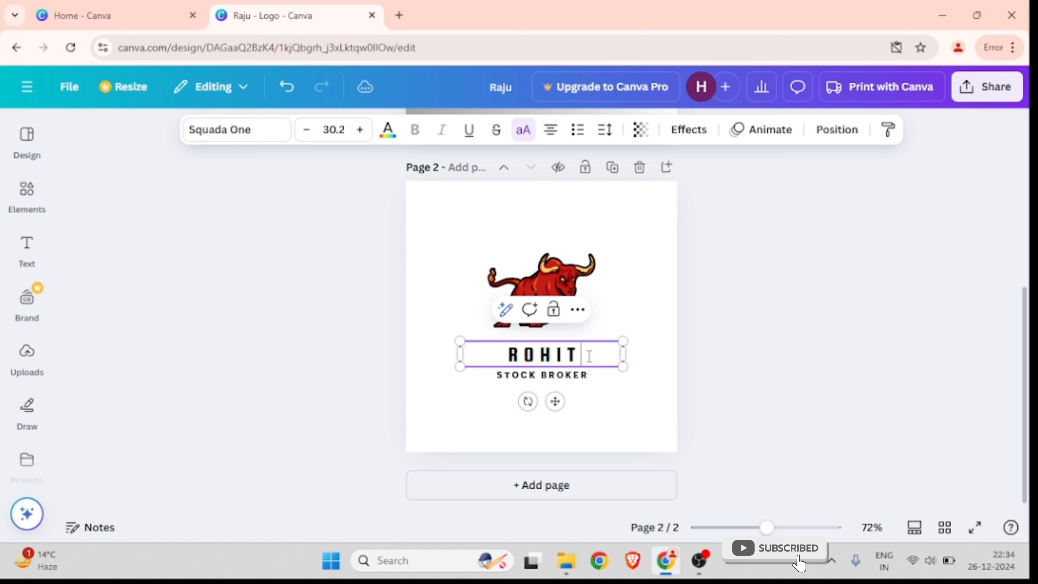
text(SHAH)
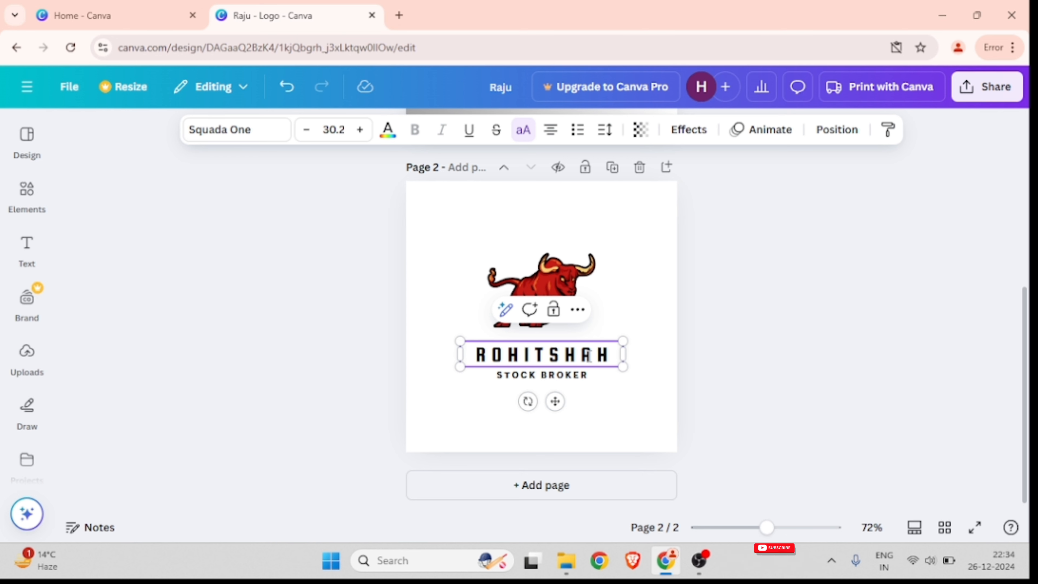
Change the tagline from STOCK BROKER to STOCK LEARNING
click(578, 379)
click(579, 379)
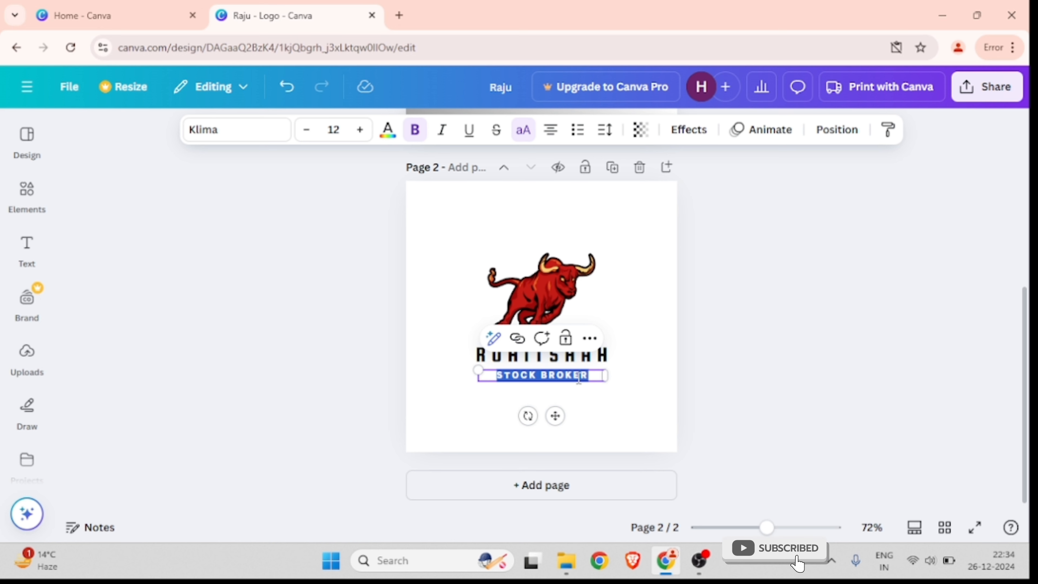
key(BackSpace)
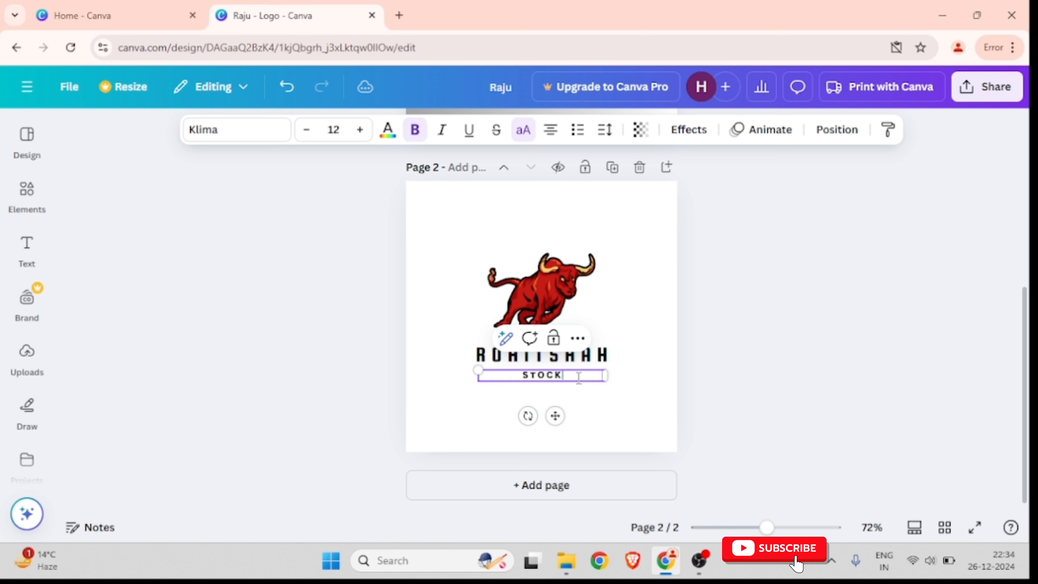
text(STOCK )
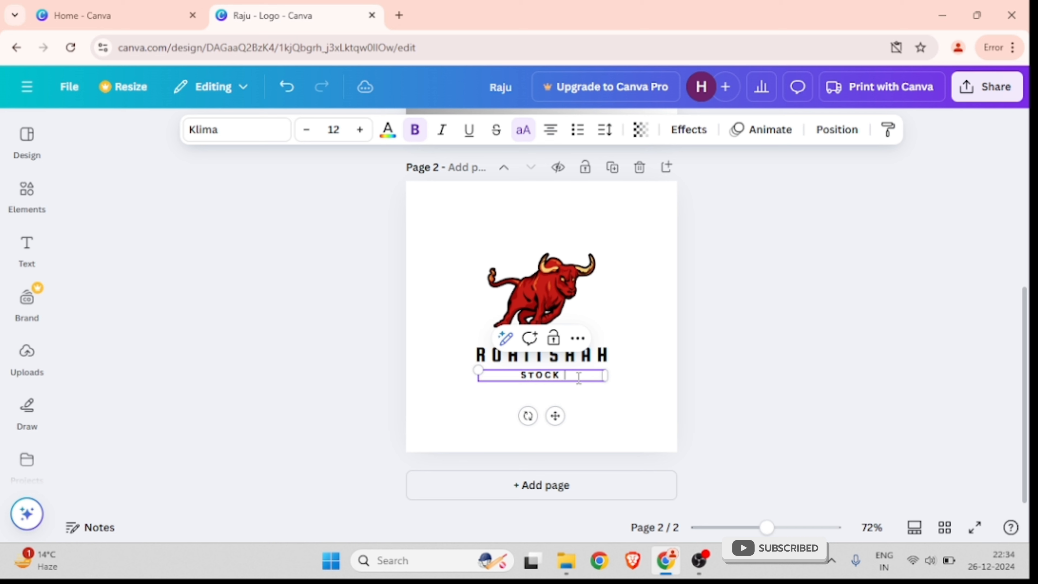
text(LEARNI)
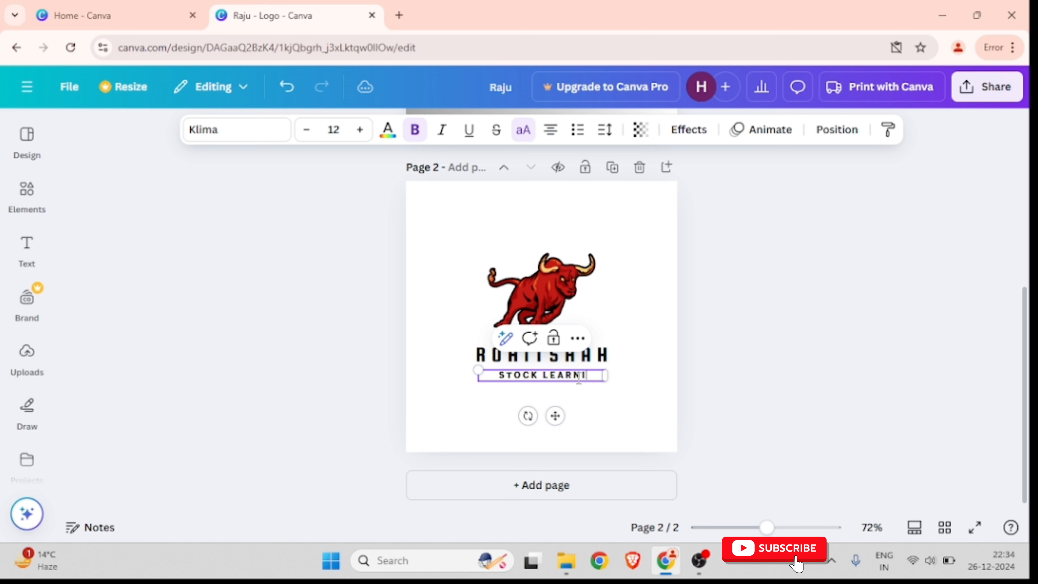
text(NG)
click(813, 311)
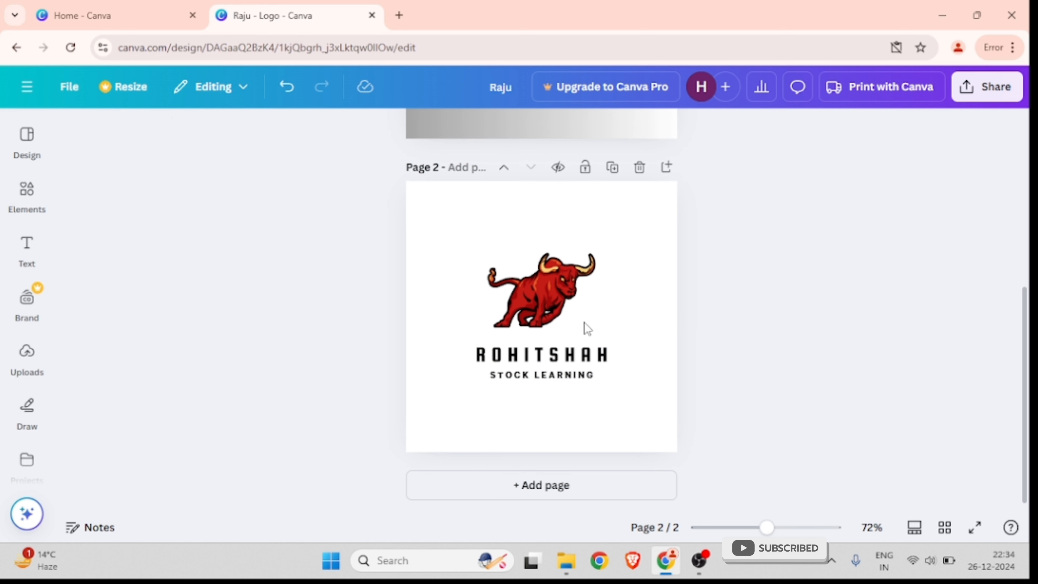
Set page 2's background to dark blue
click(517, 217)
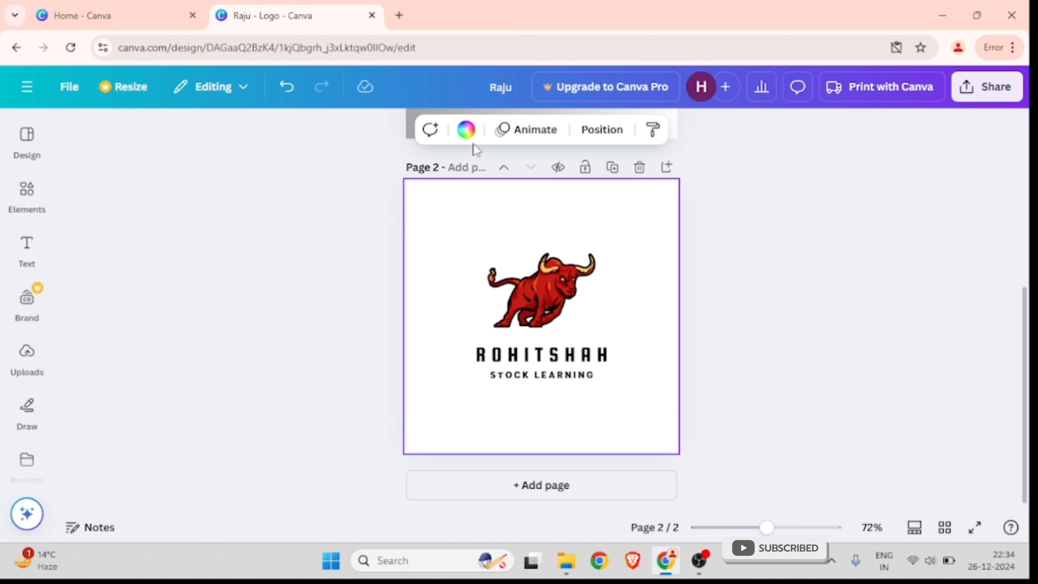
click(466, 129)
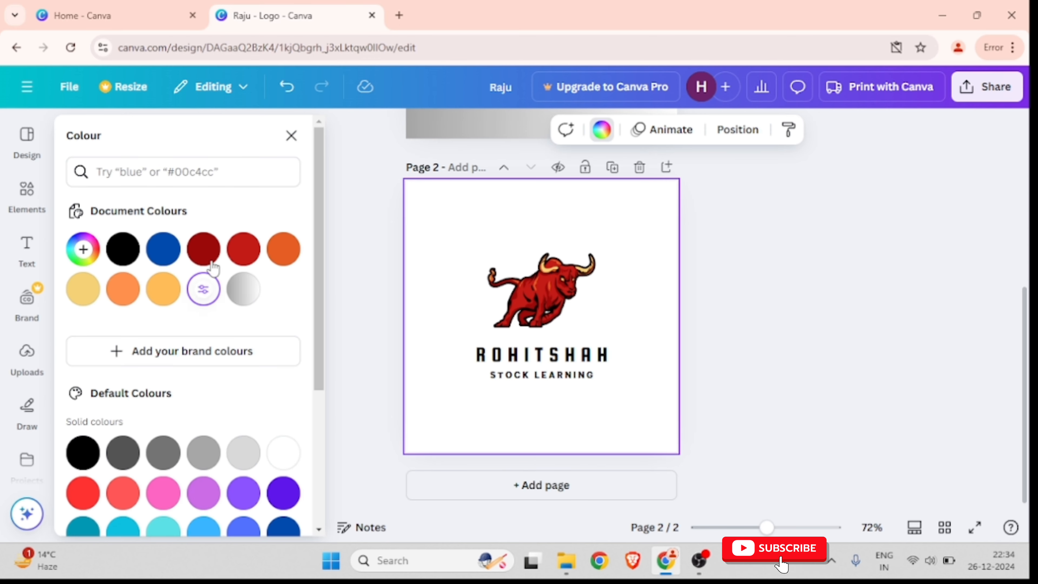
click(213, 258)
click(160, 248)
scroll(235, 417, down, 5)
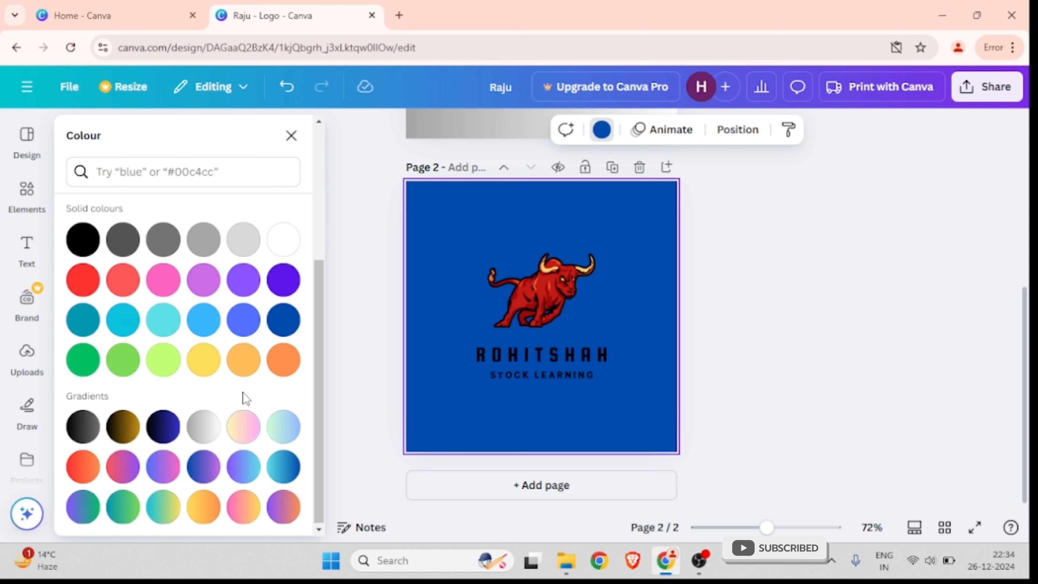
Turn the bull's red areas purple, after trying white and yellow
click(540, 302)
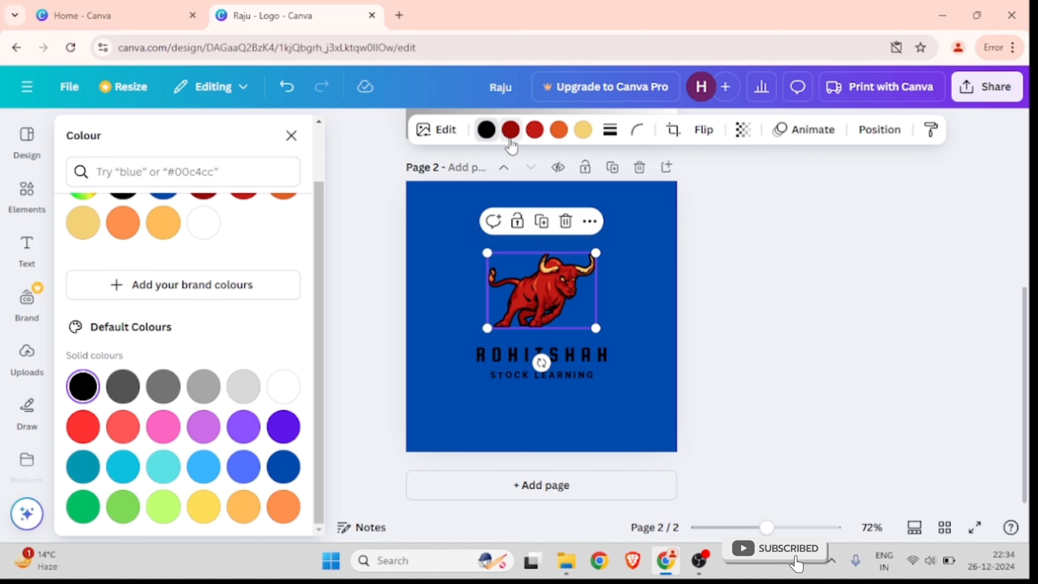
click(511, 129)
click(510, 132)
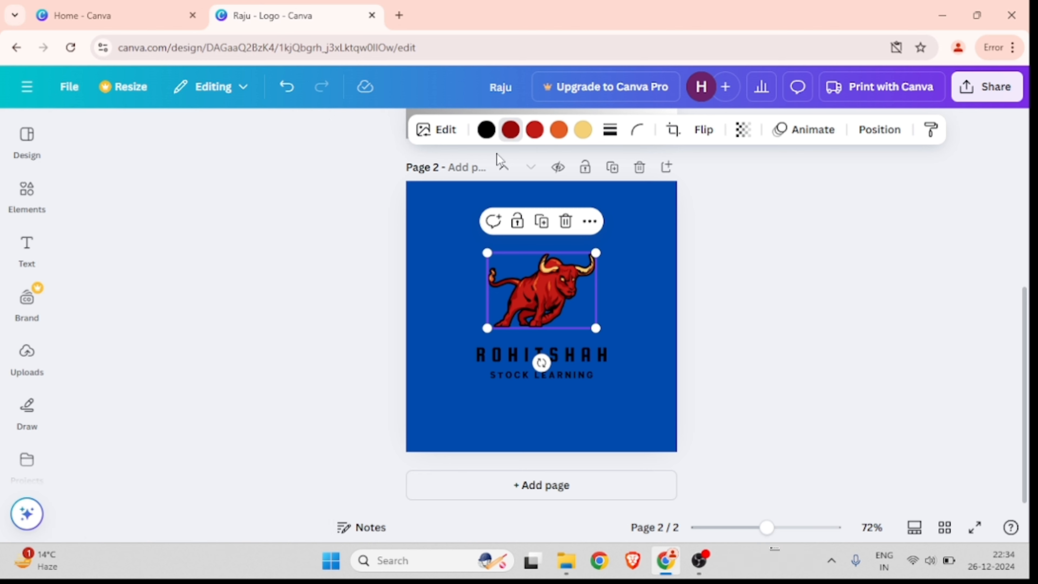
click(406, 133)
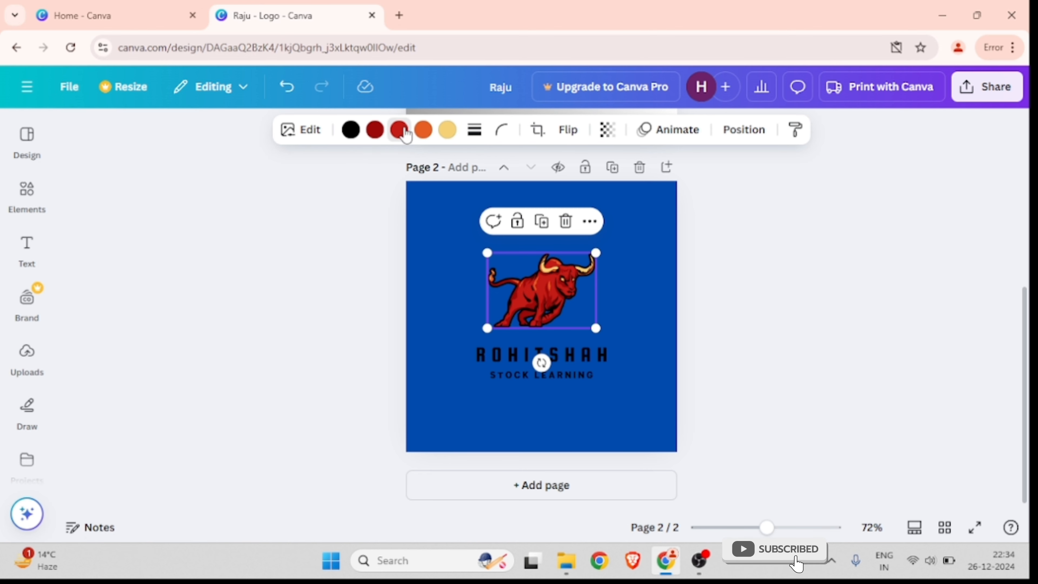
scroll(209, 319, down, 2)
click(282, 387)
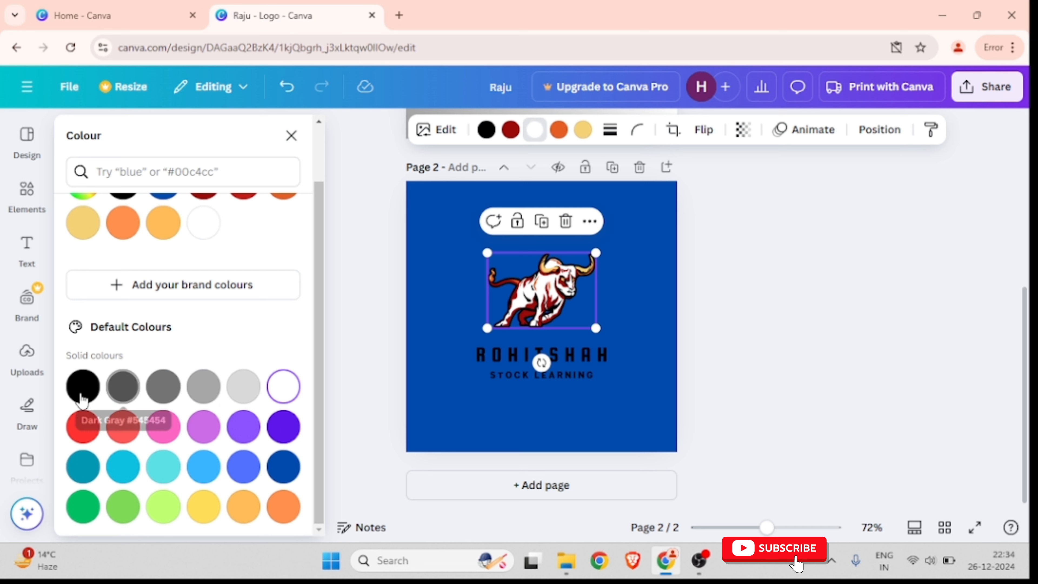
click(201, 514)
click(243, 427)
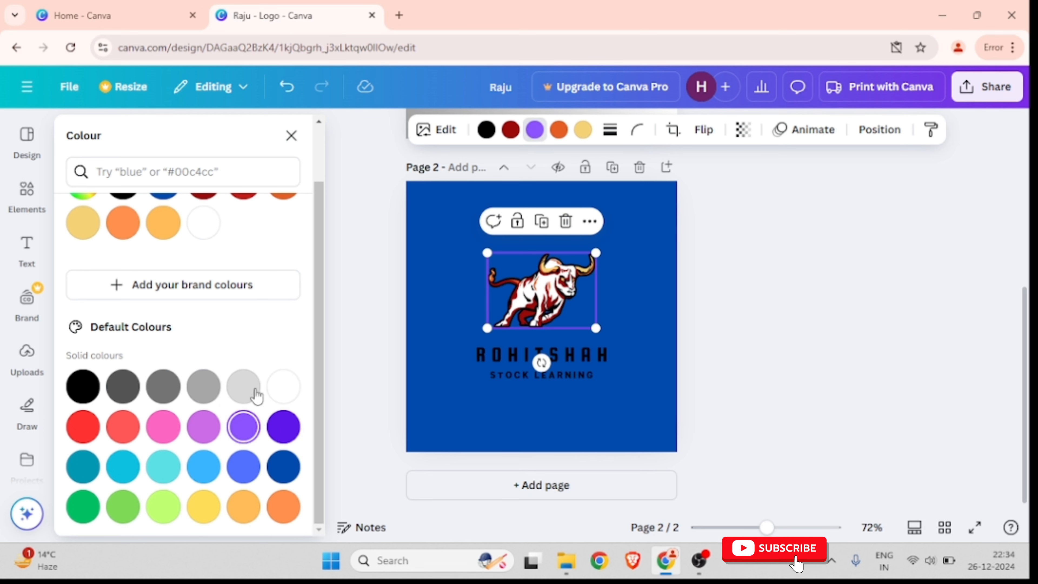
scroll(256, 394, up, 2)
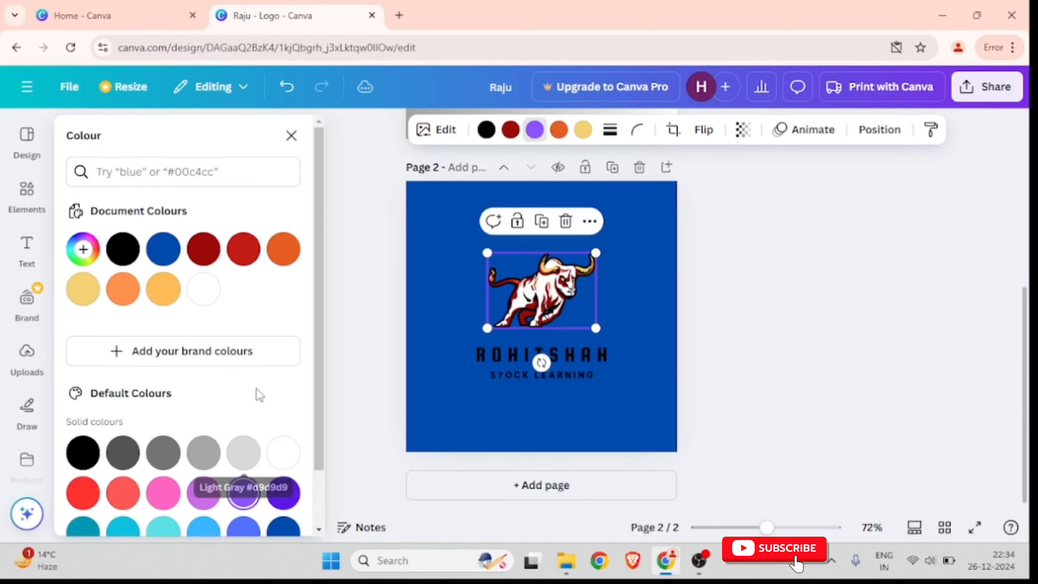
click(644, 245)
click(821, 281)
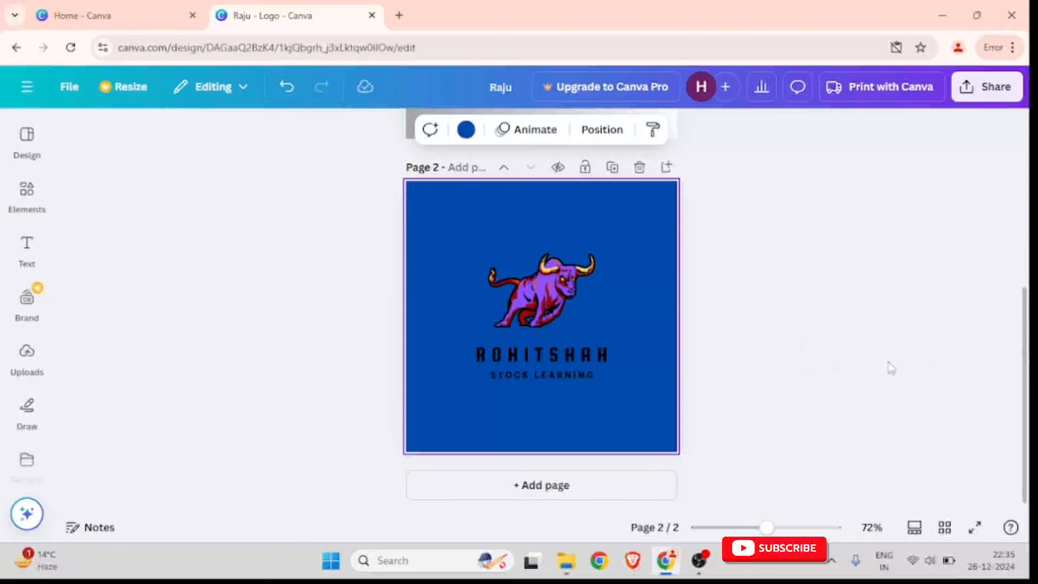